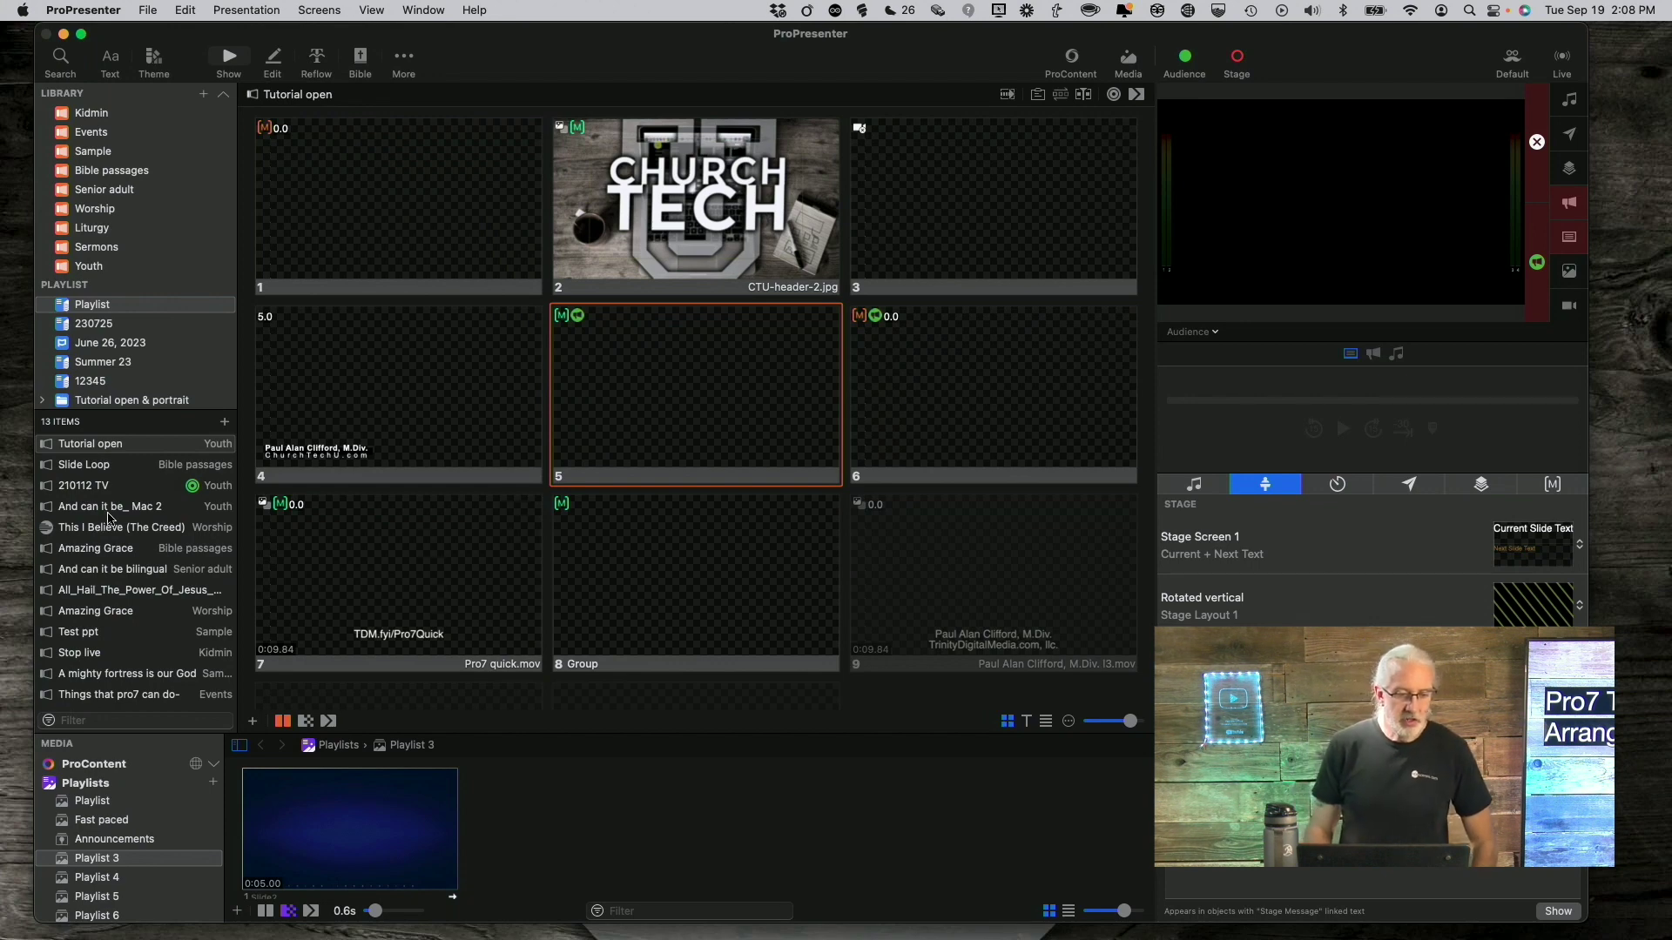
# Load the Amazing Grace presentation from the playlist to show its lyric slides
pyautogui.click(98, 549)
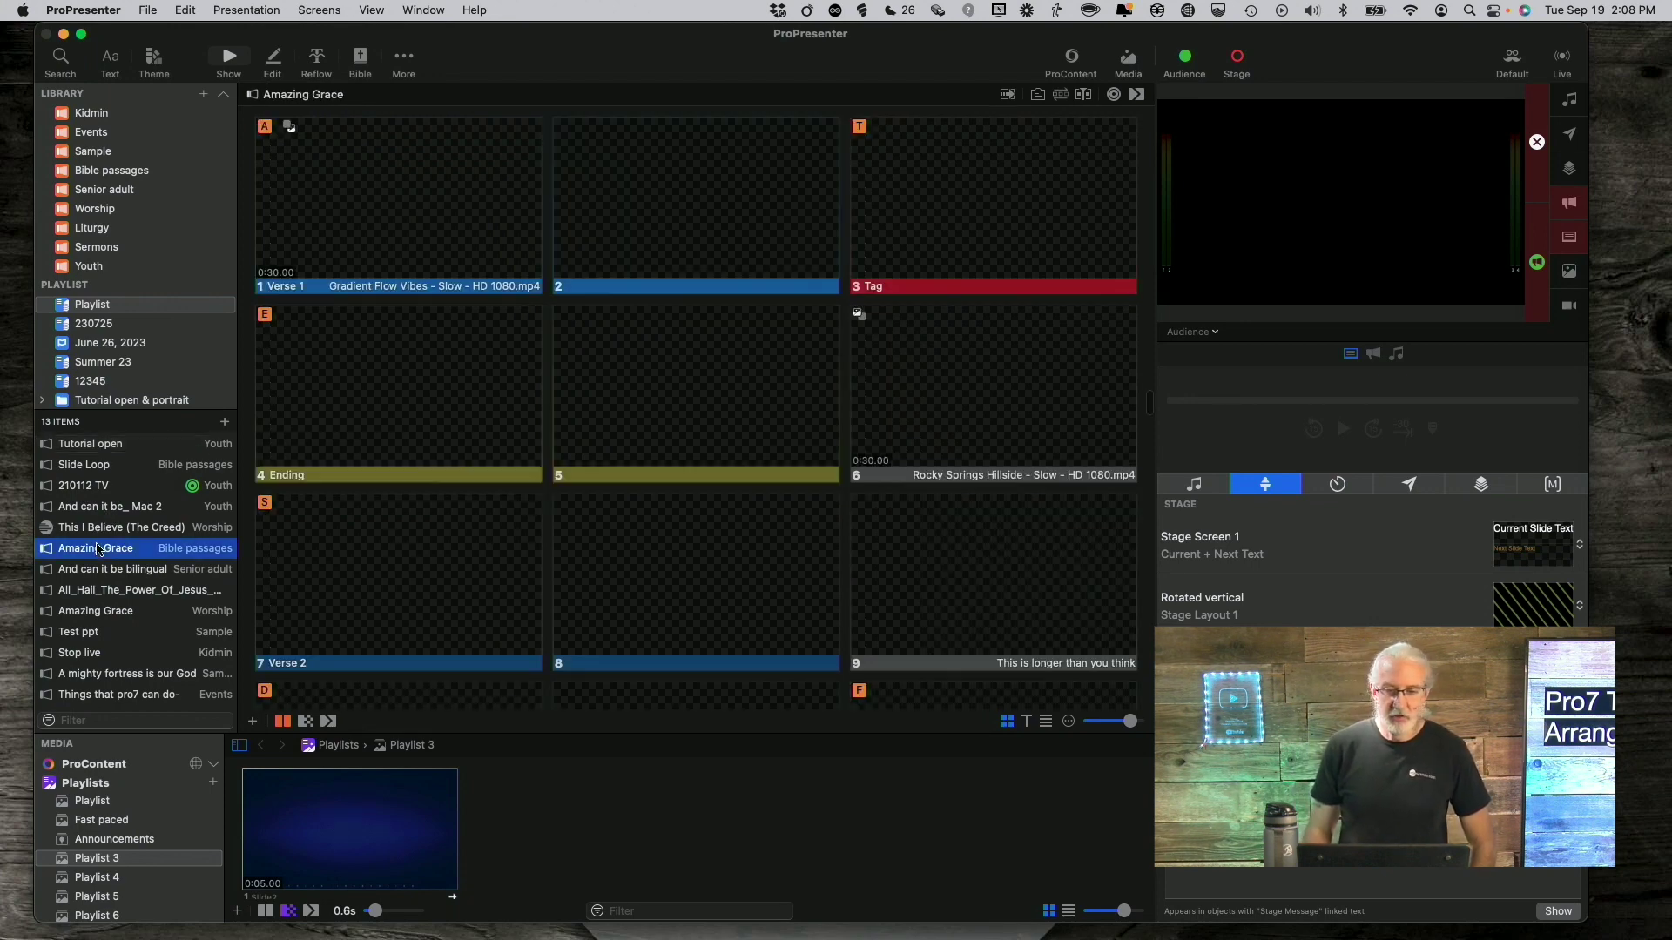
# Open Amazing Grace (Worship) and toggle the arrangement bar off, then back on
pyautogui.click(100, 615)
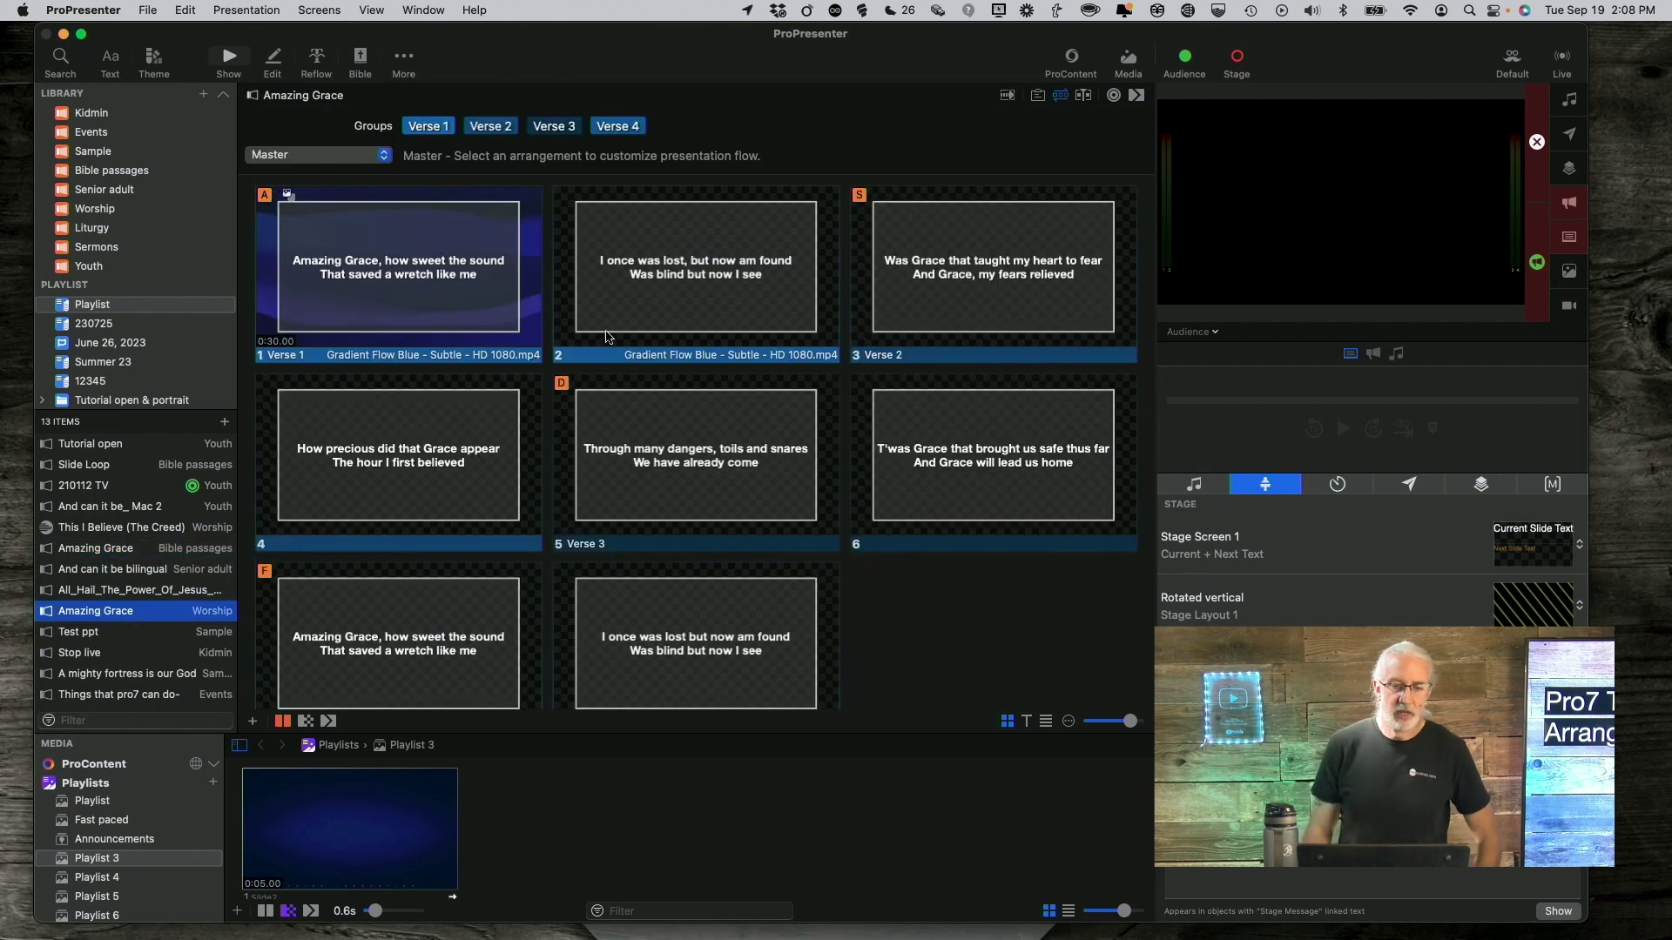
pyautogui.click(1063, 98)
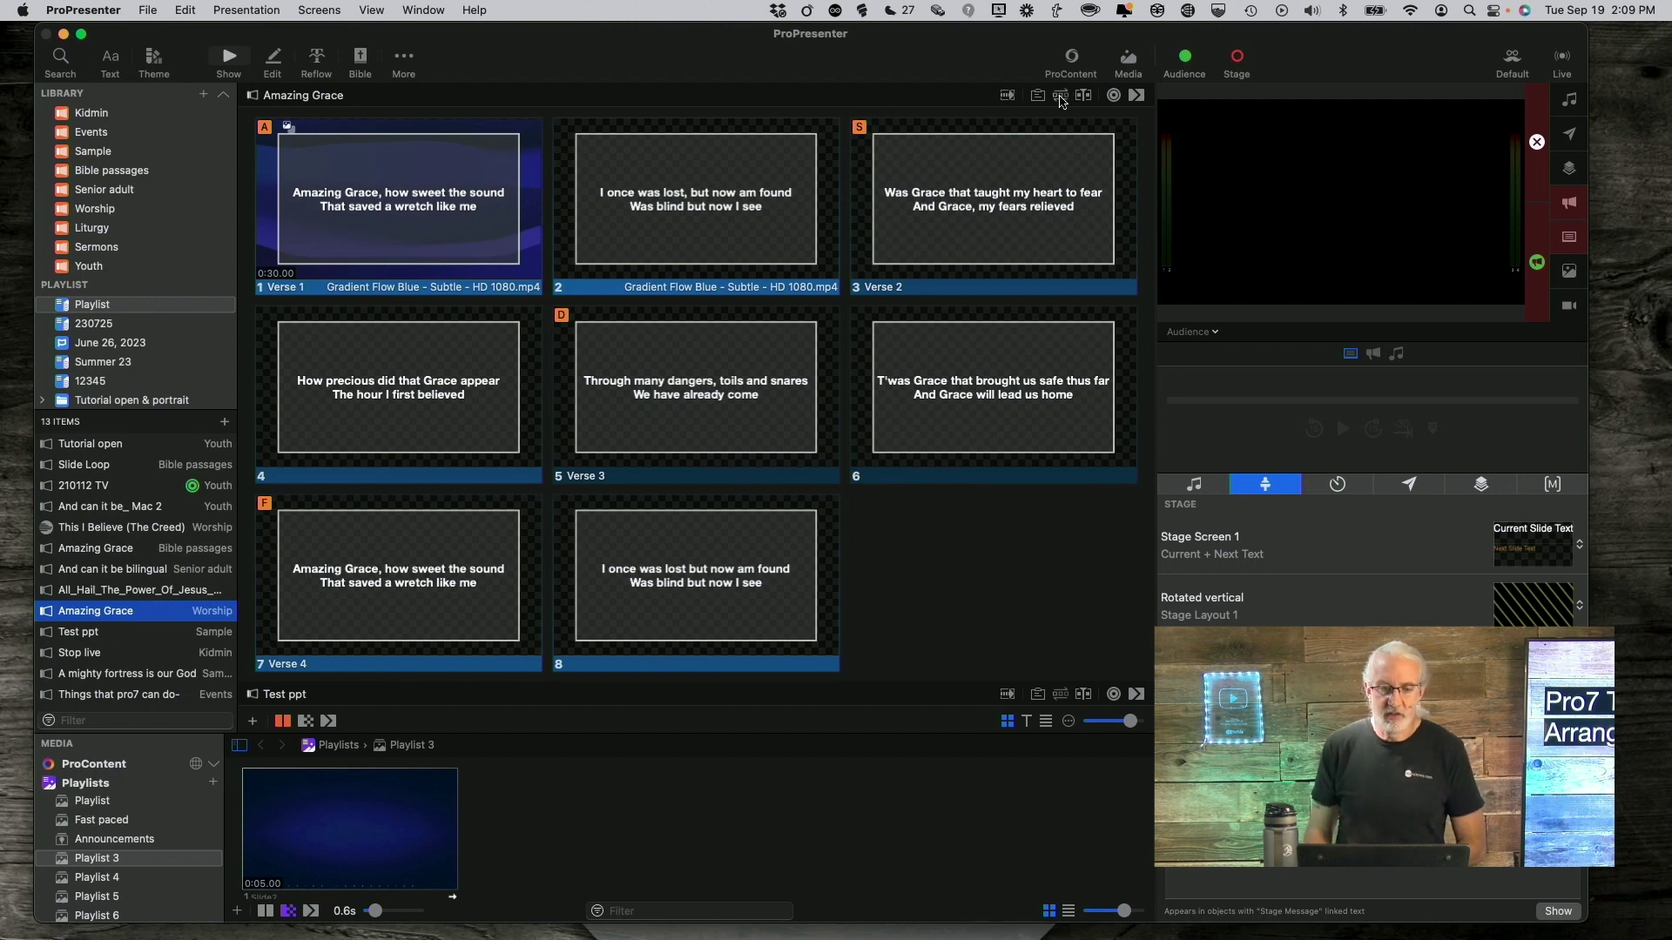
pyautogui.click(1060, 96)
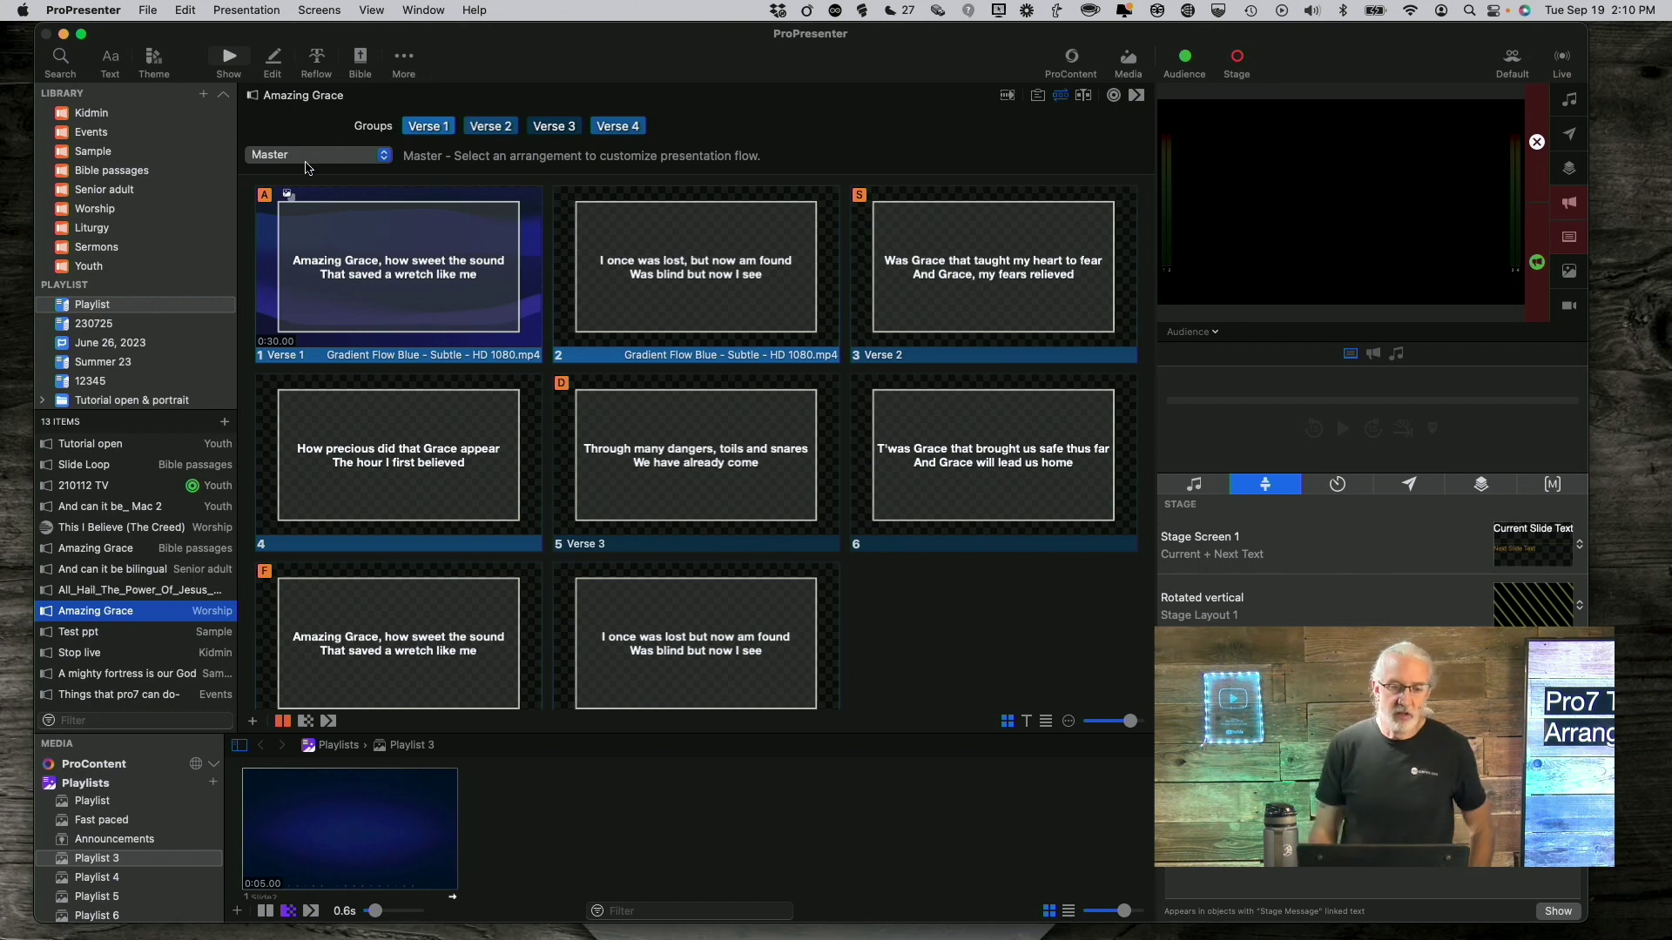
# Open the arrangement list showing Master, Default Arrangement (PCO) and Jerry
pyautogui.click(384, 156)
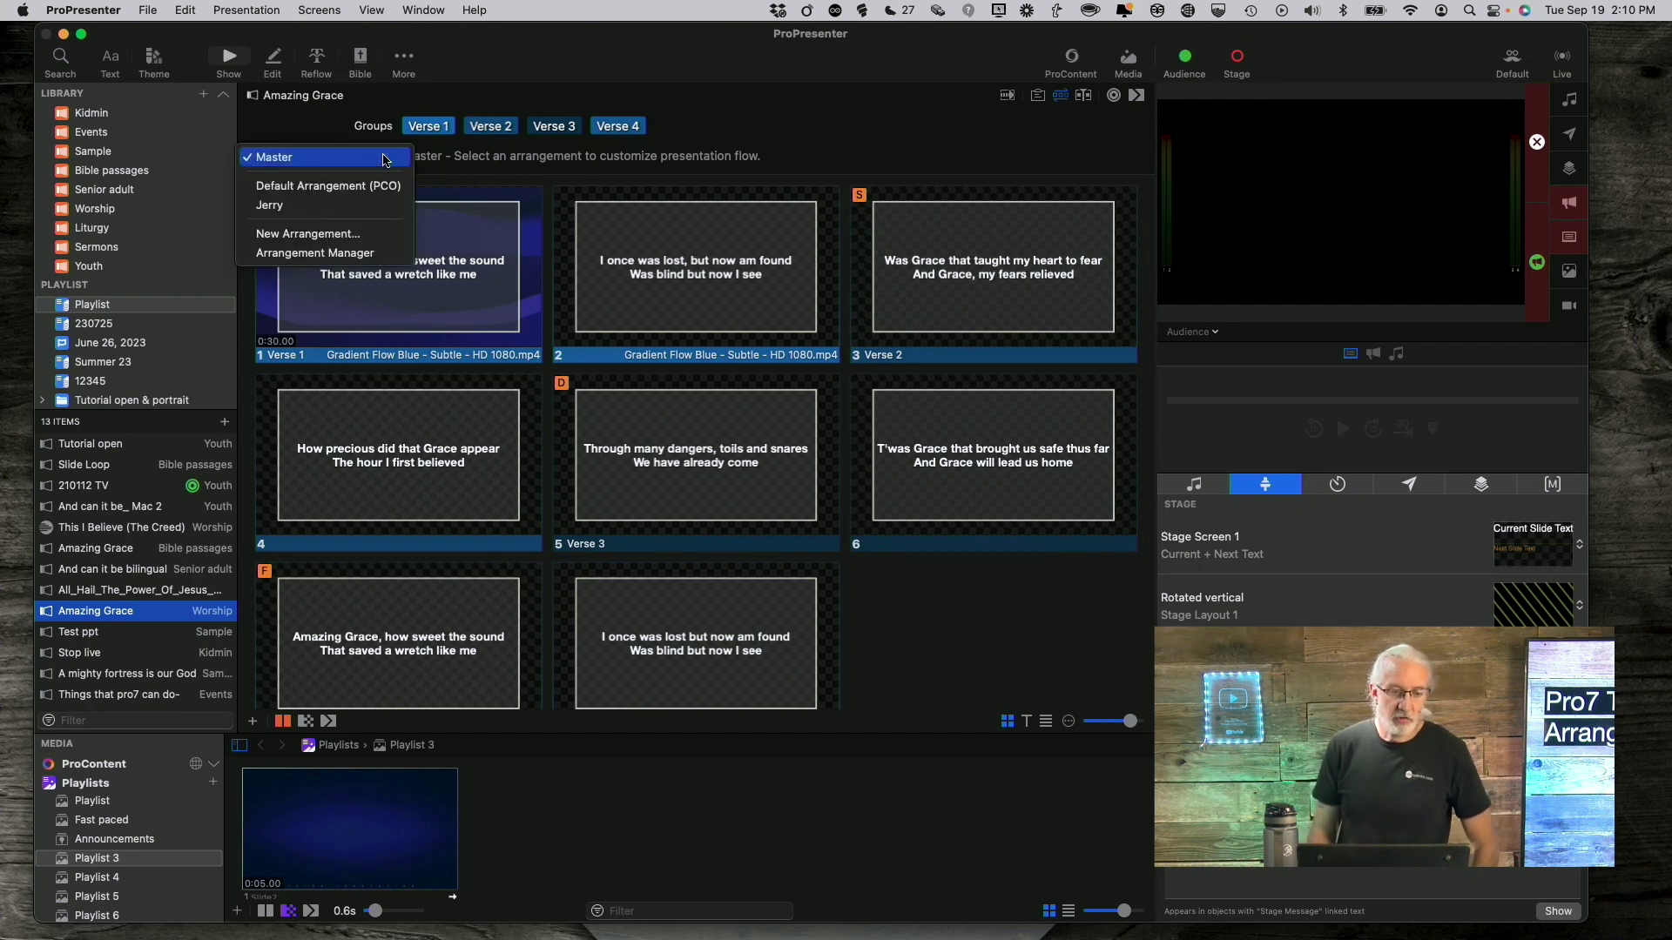
# Create a new Amazing Grace arrangement named '1,2,4'
pyautogui.click(338, 233)
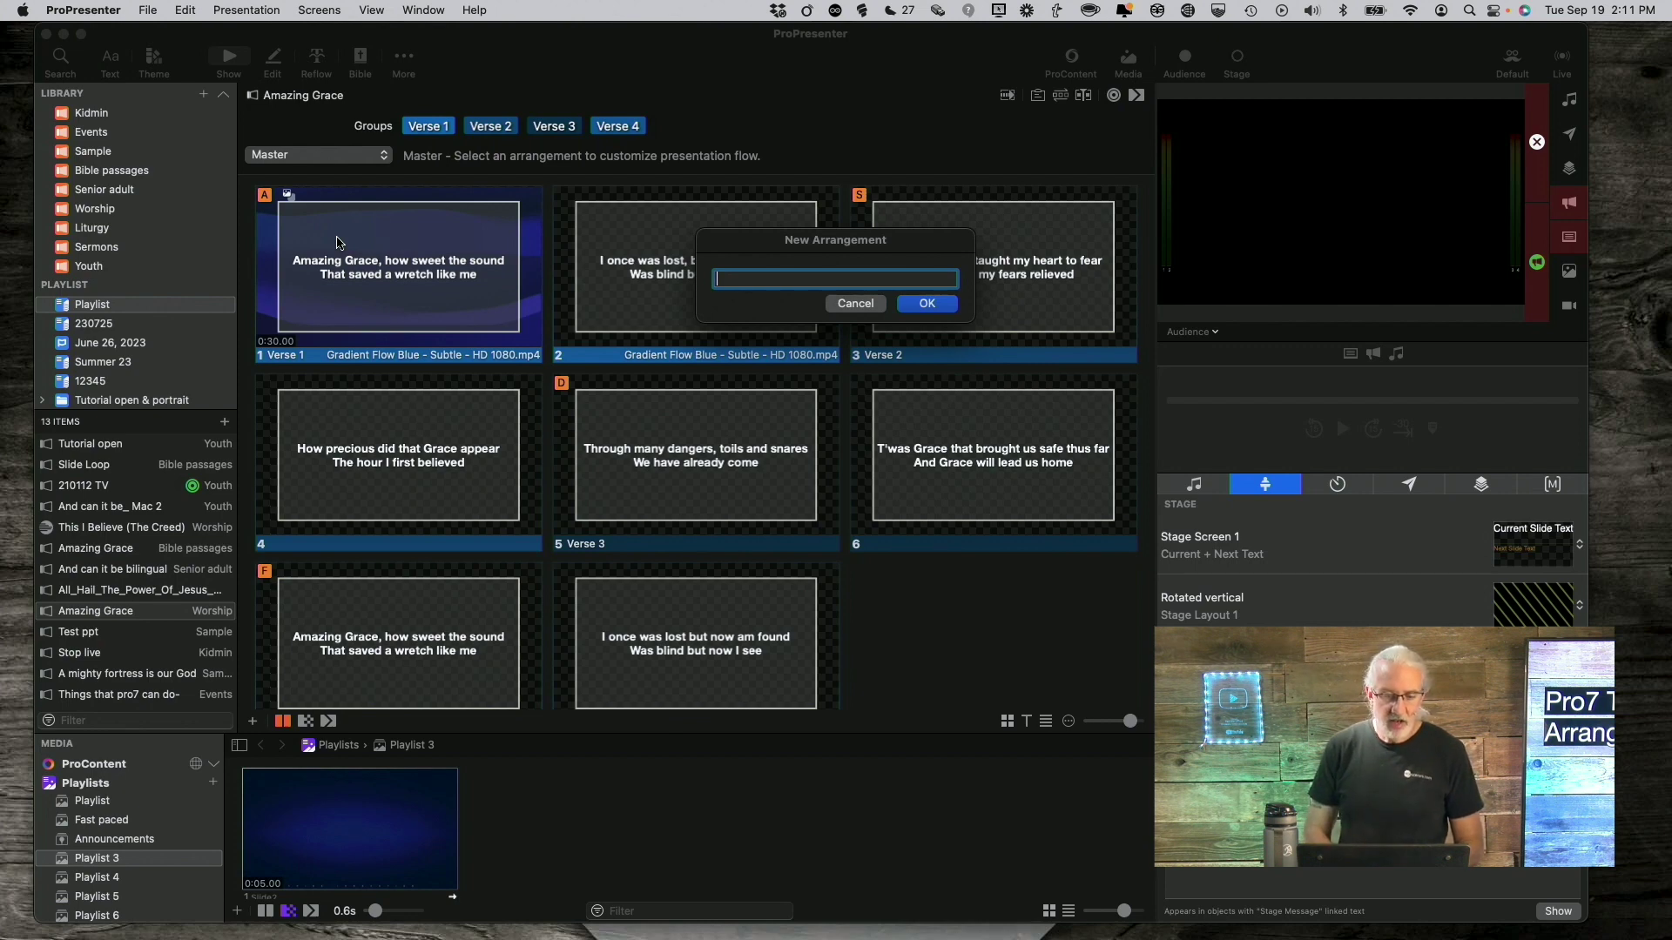
pyautogui.write('1,3,4')
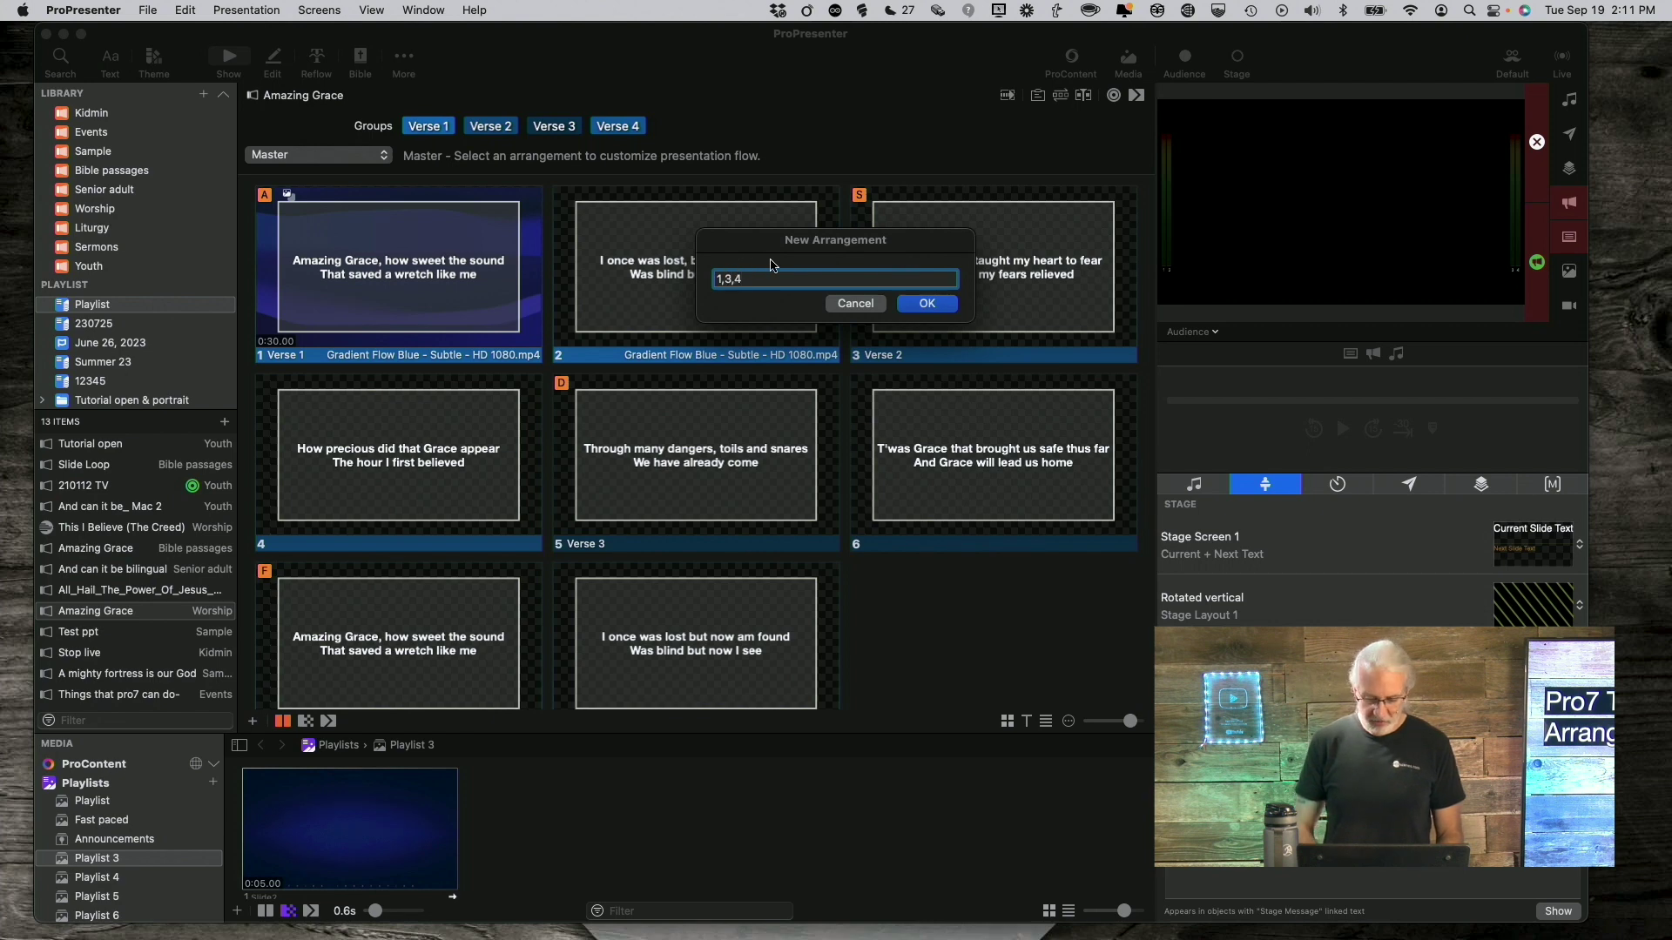
pyautogui.doubleClick(730, 280)
pyautogui.write('2,4')
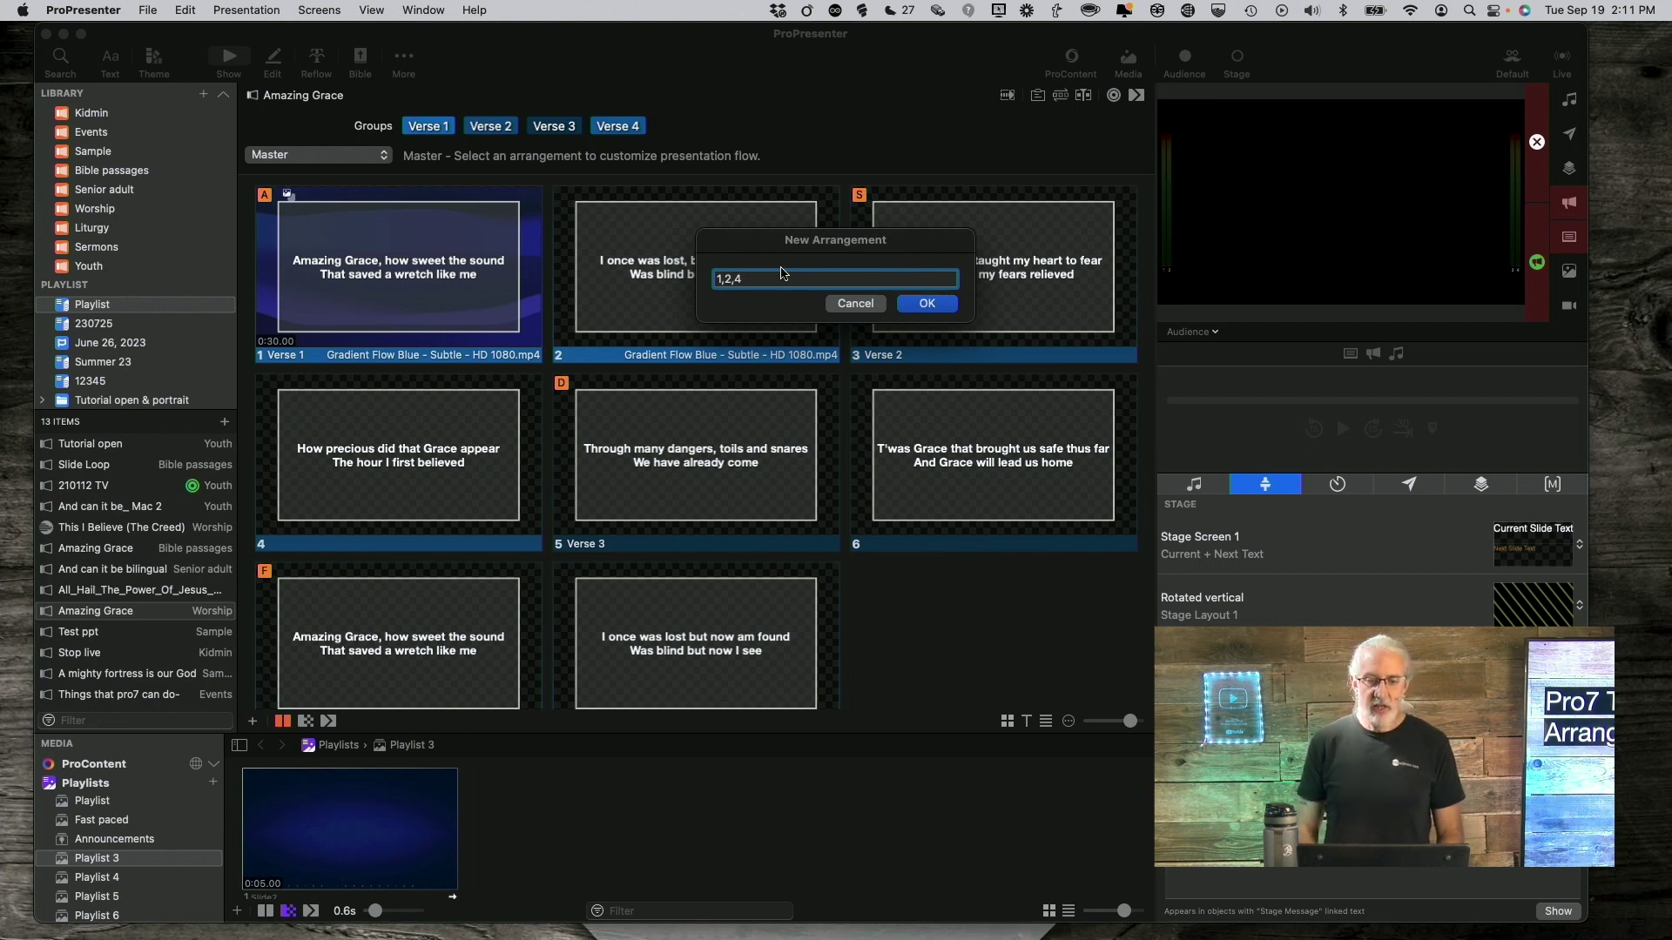
pyautogui.click(779, 279)
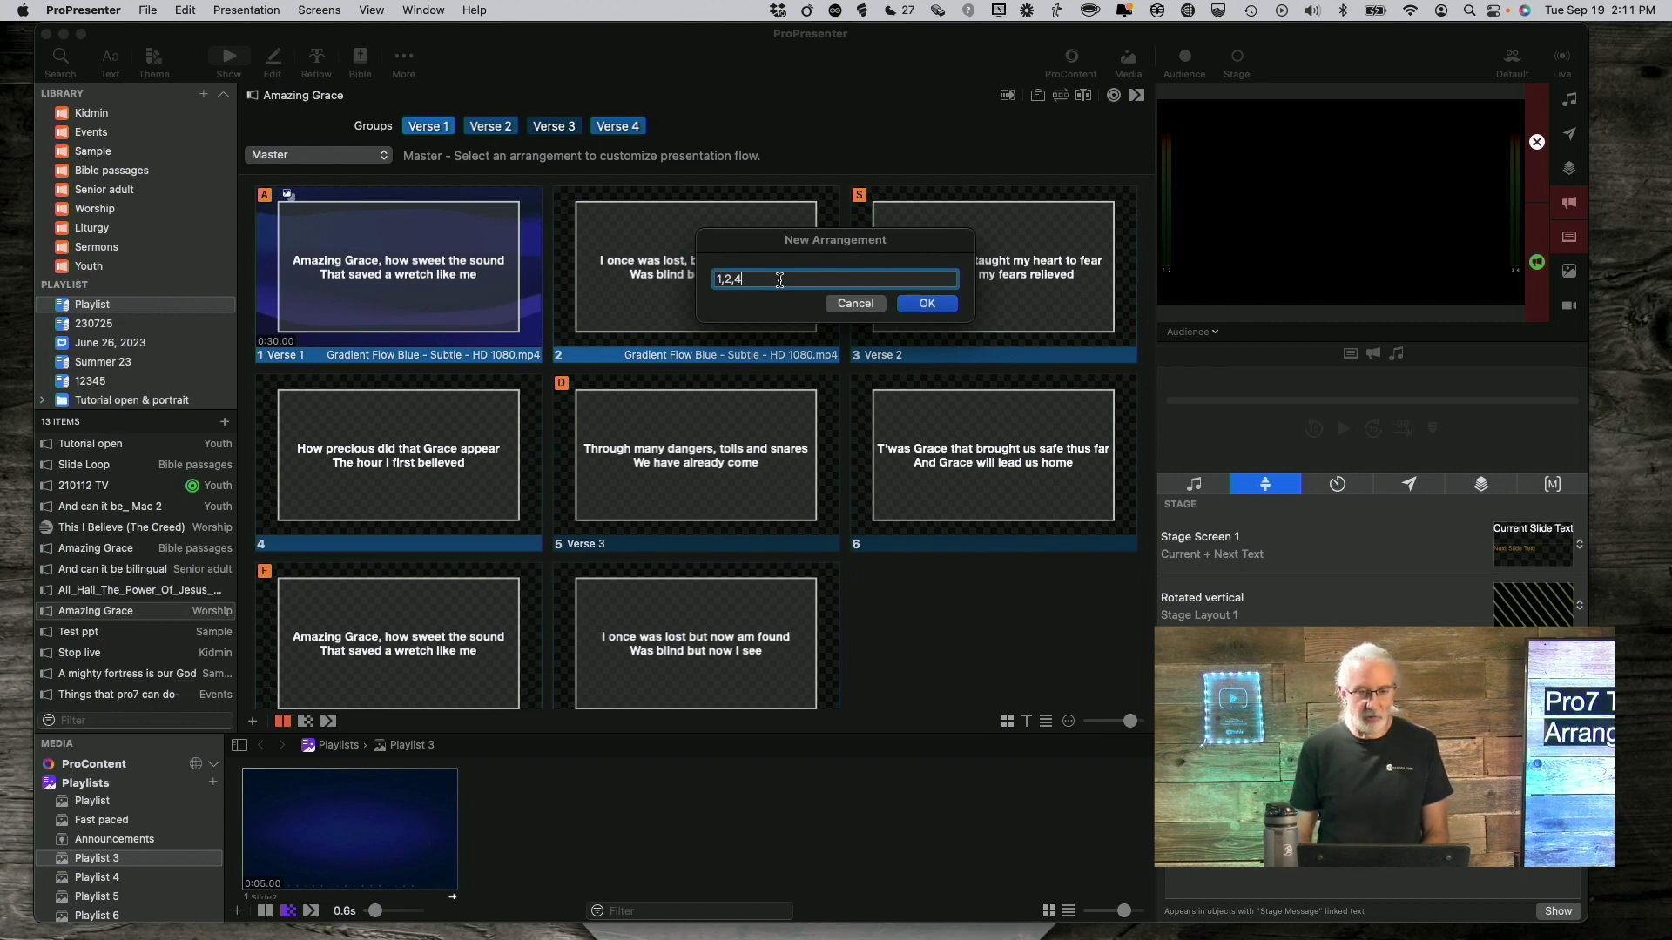
pyautogui.click(927, 304)
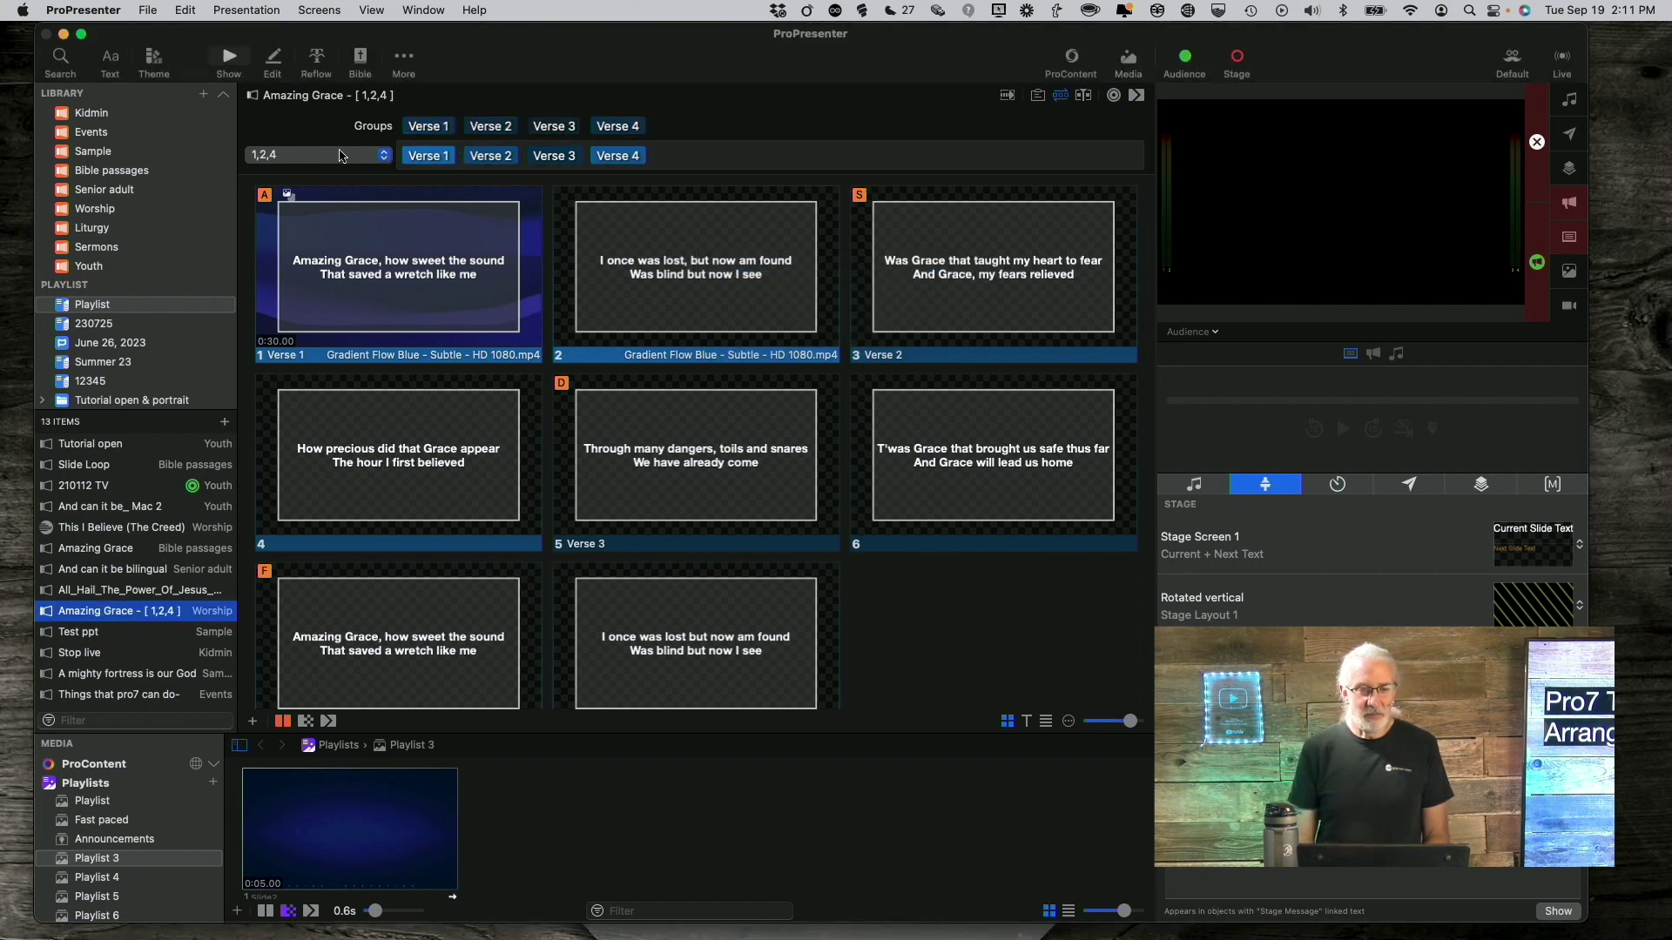
# Remove Verse 3 from the 1,2,4 arrangement, leaving Verse 1, Verse 2 and Verse 4
pyautogui.moveTo(509, 159)
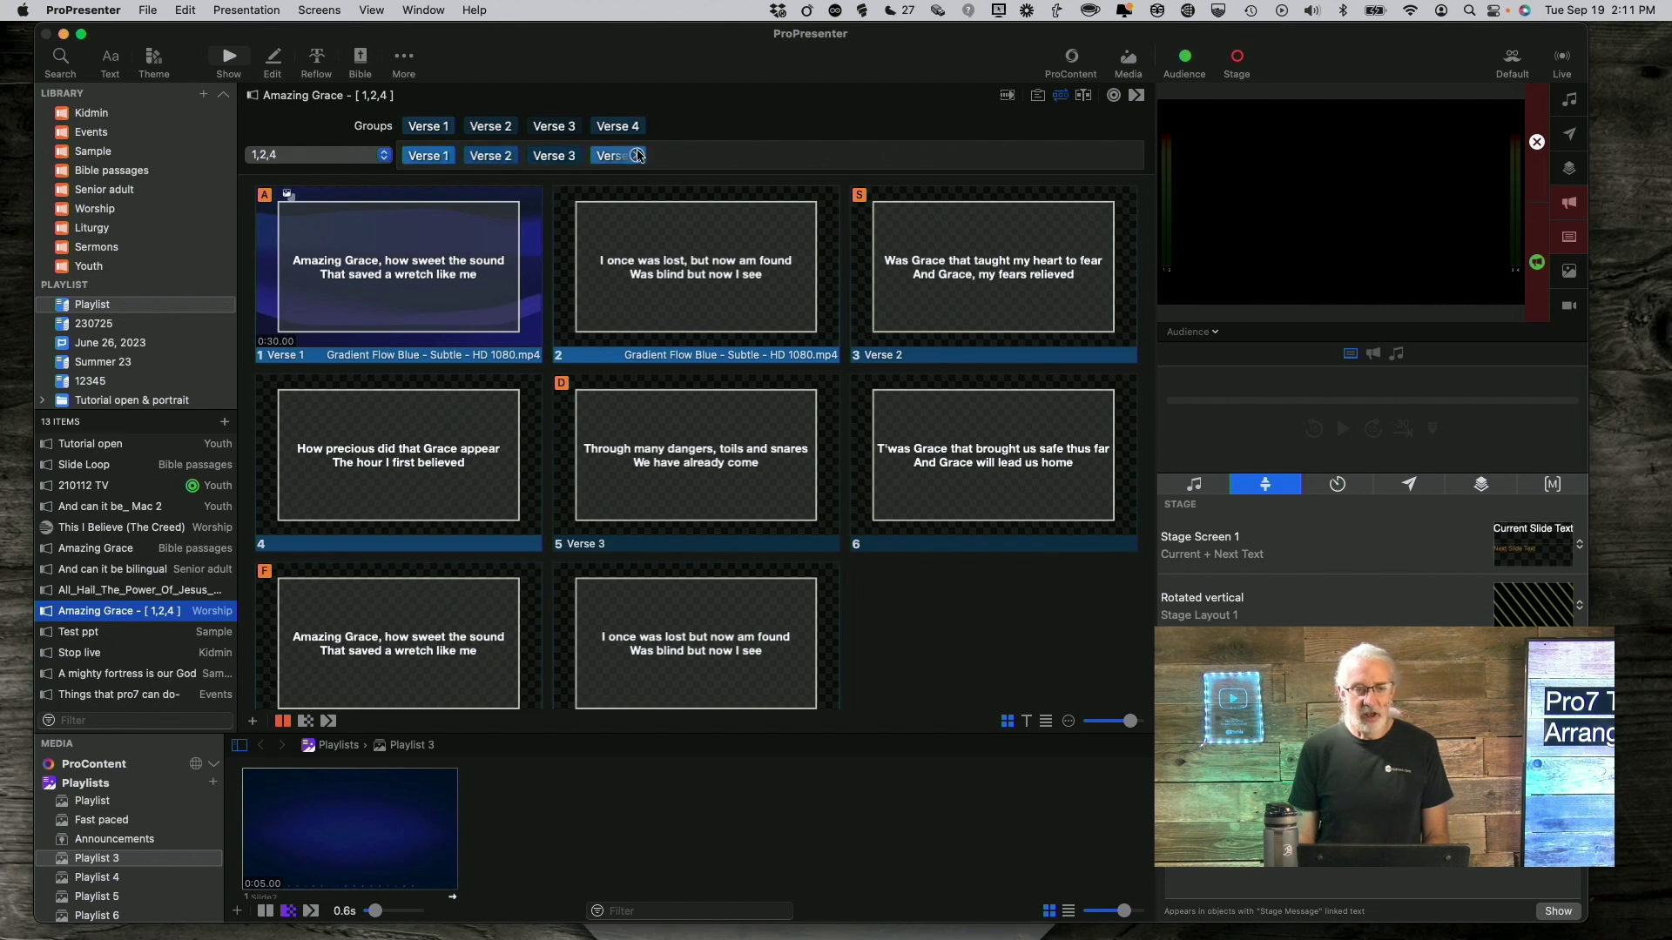
pyautogui.moveTo(568, 159)
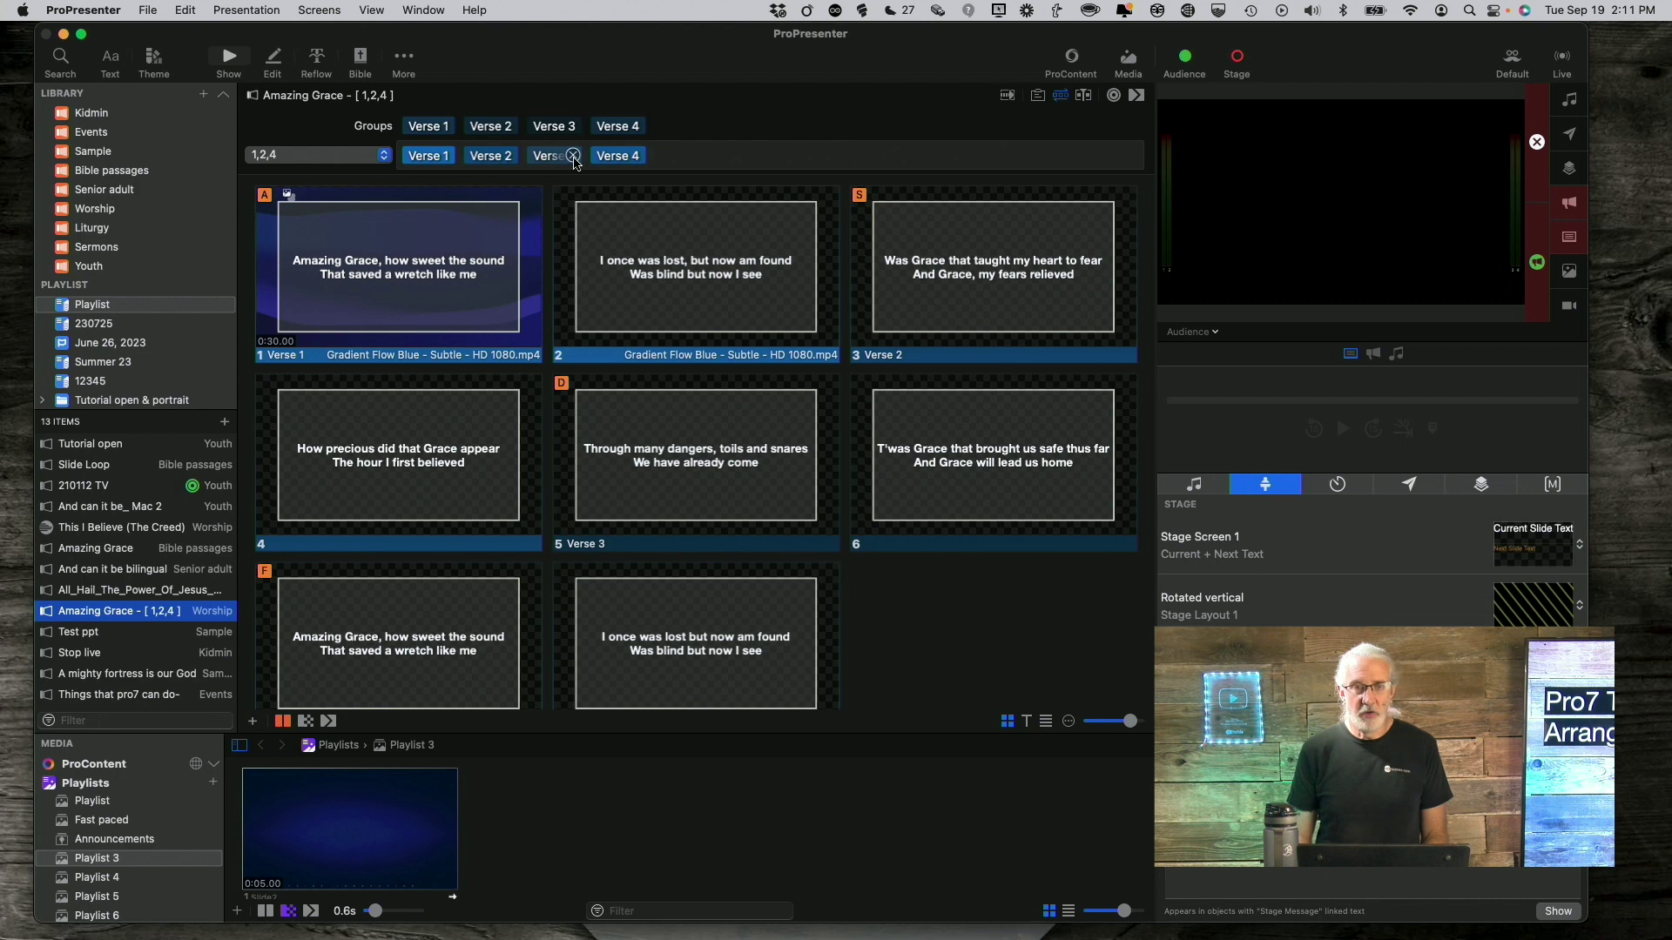
pyautogui.click(573, 157)
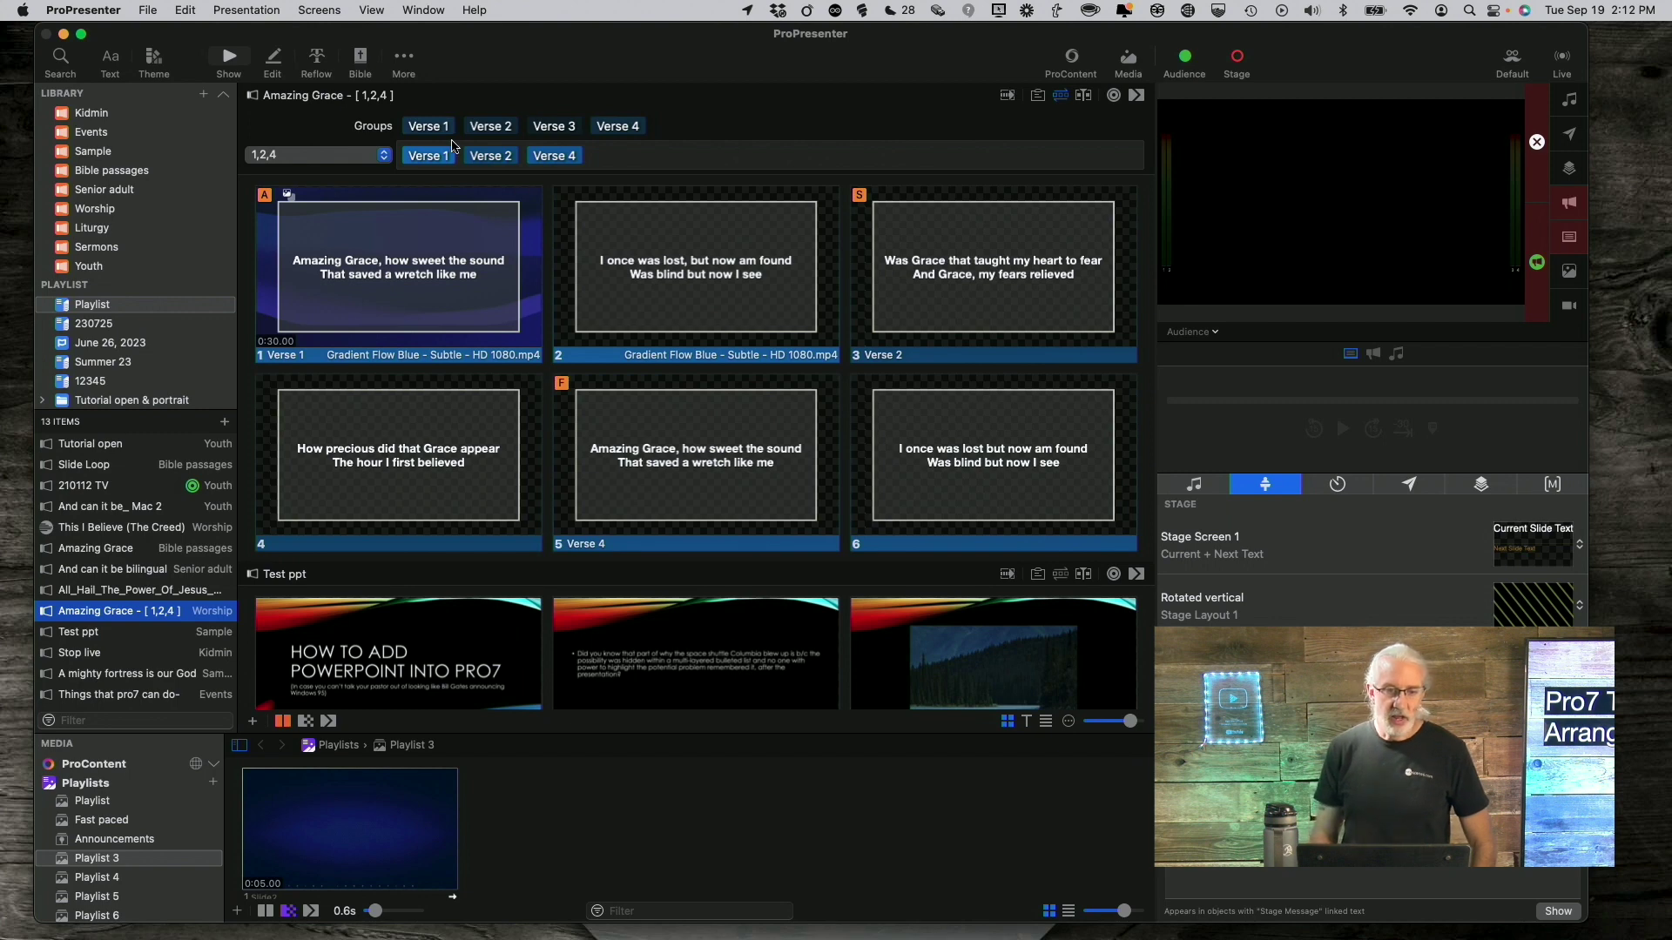
pyautogui.click(384, 162)
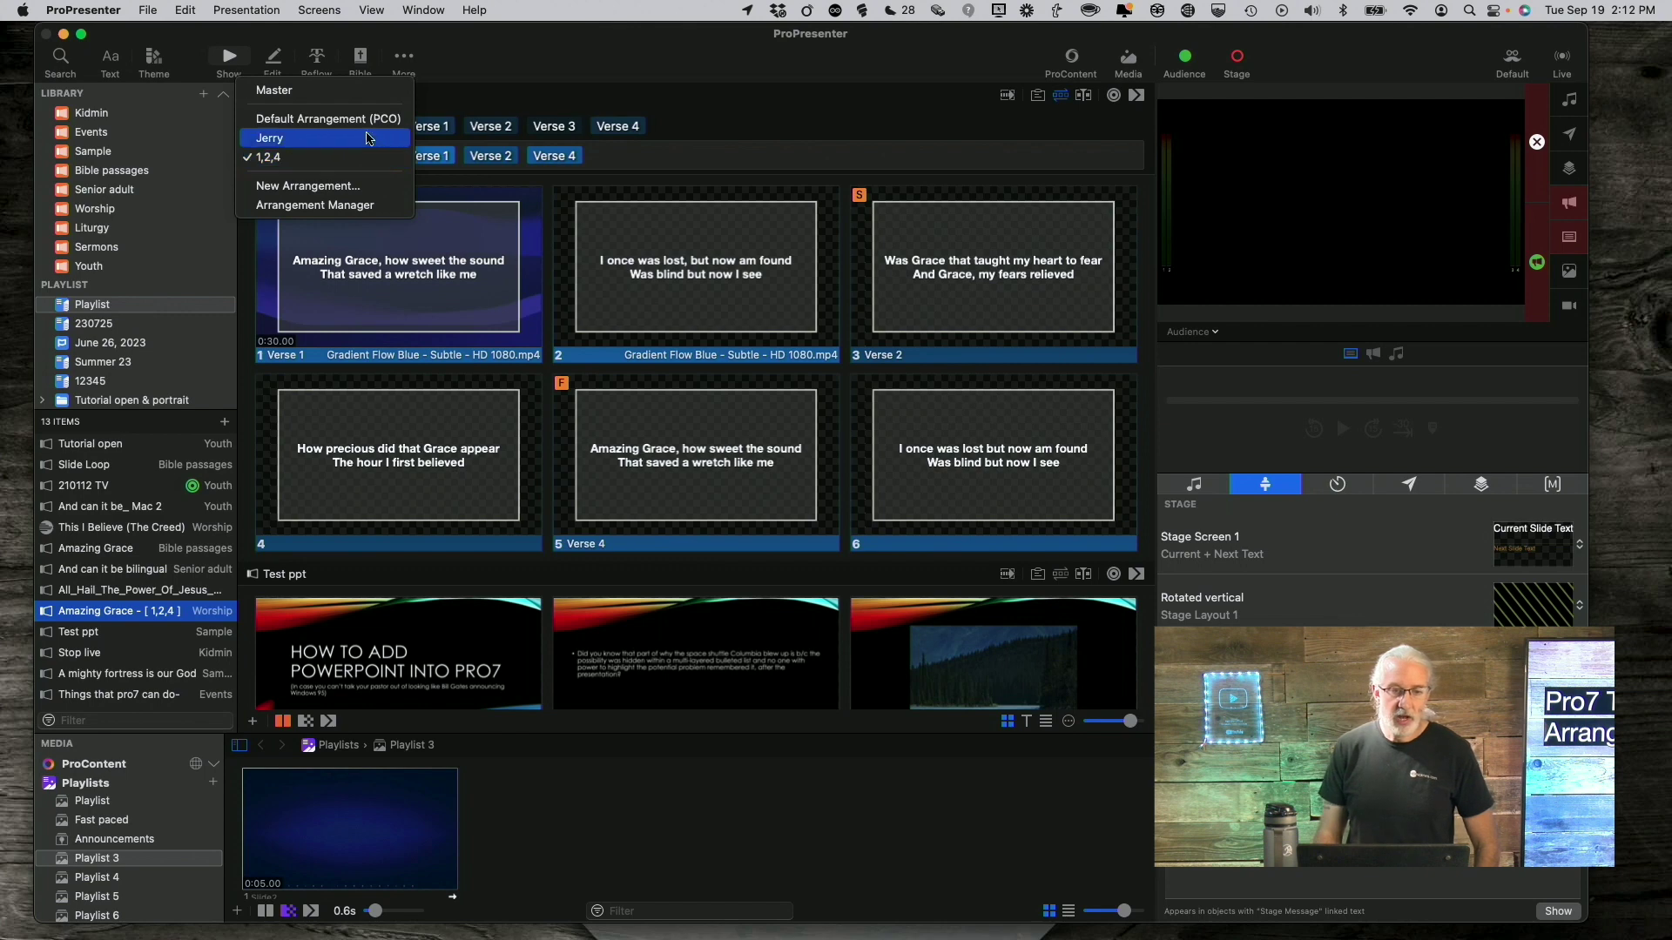
# Select the Master arrangement so Verse 1 through Verse 4 all show again
pyautogui.click(351, 97)
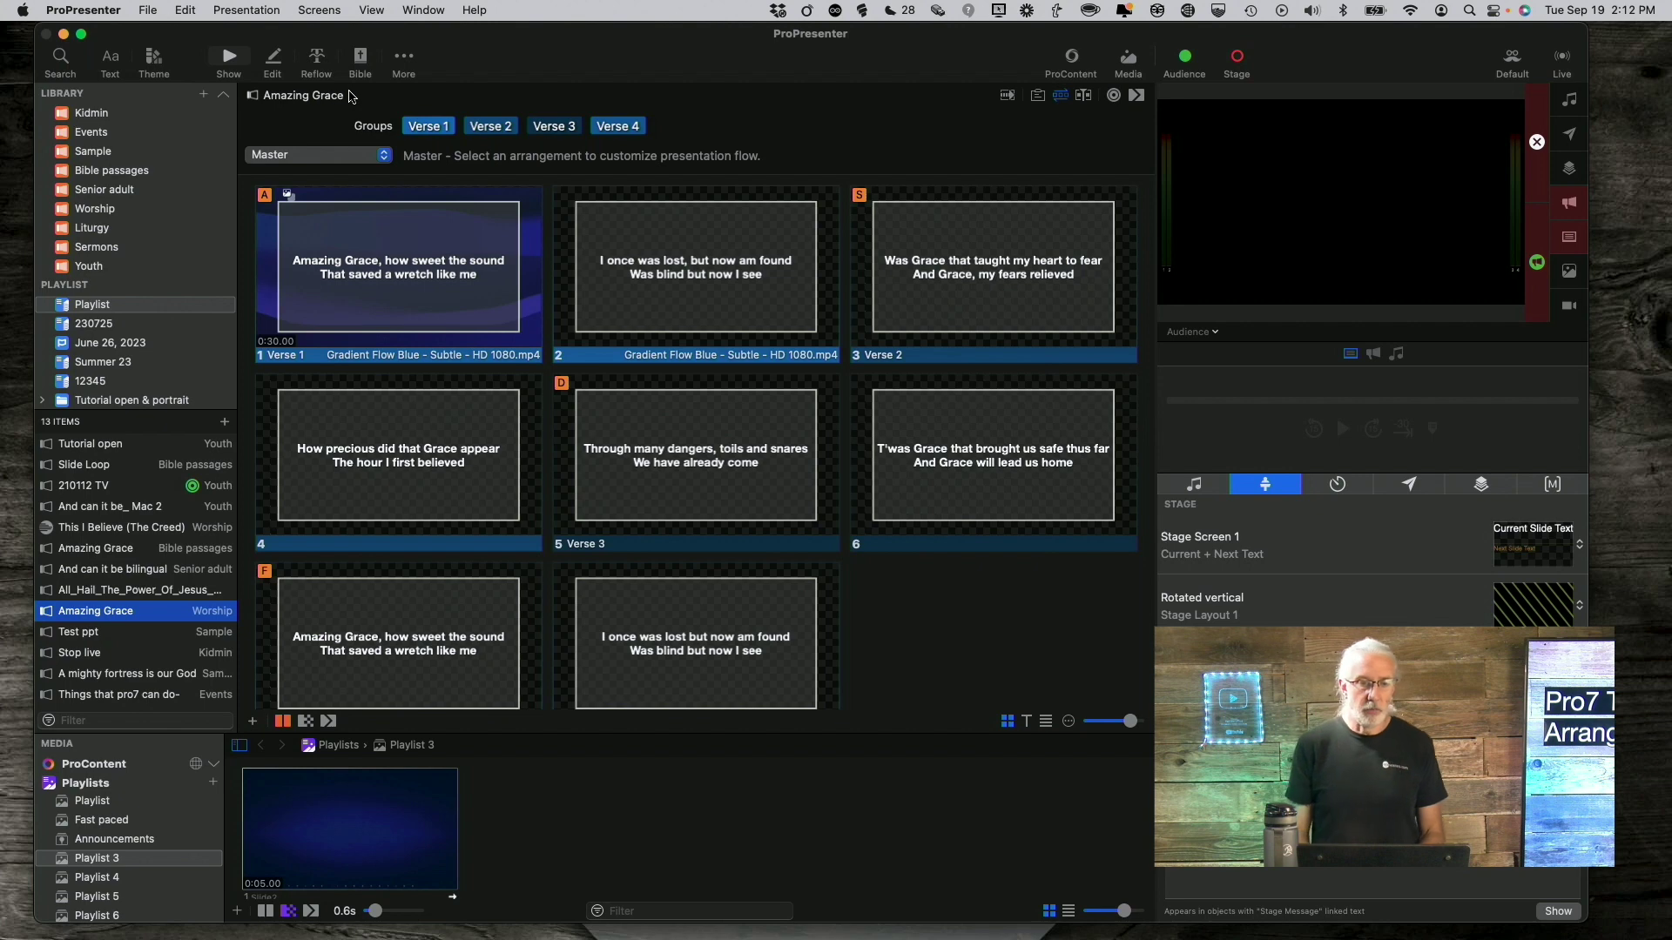
pyautogui.click(384, 156)
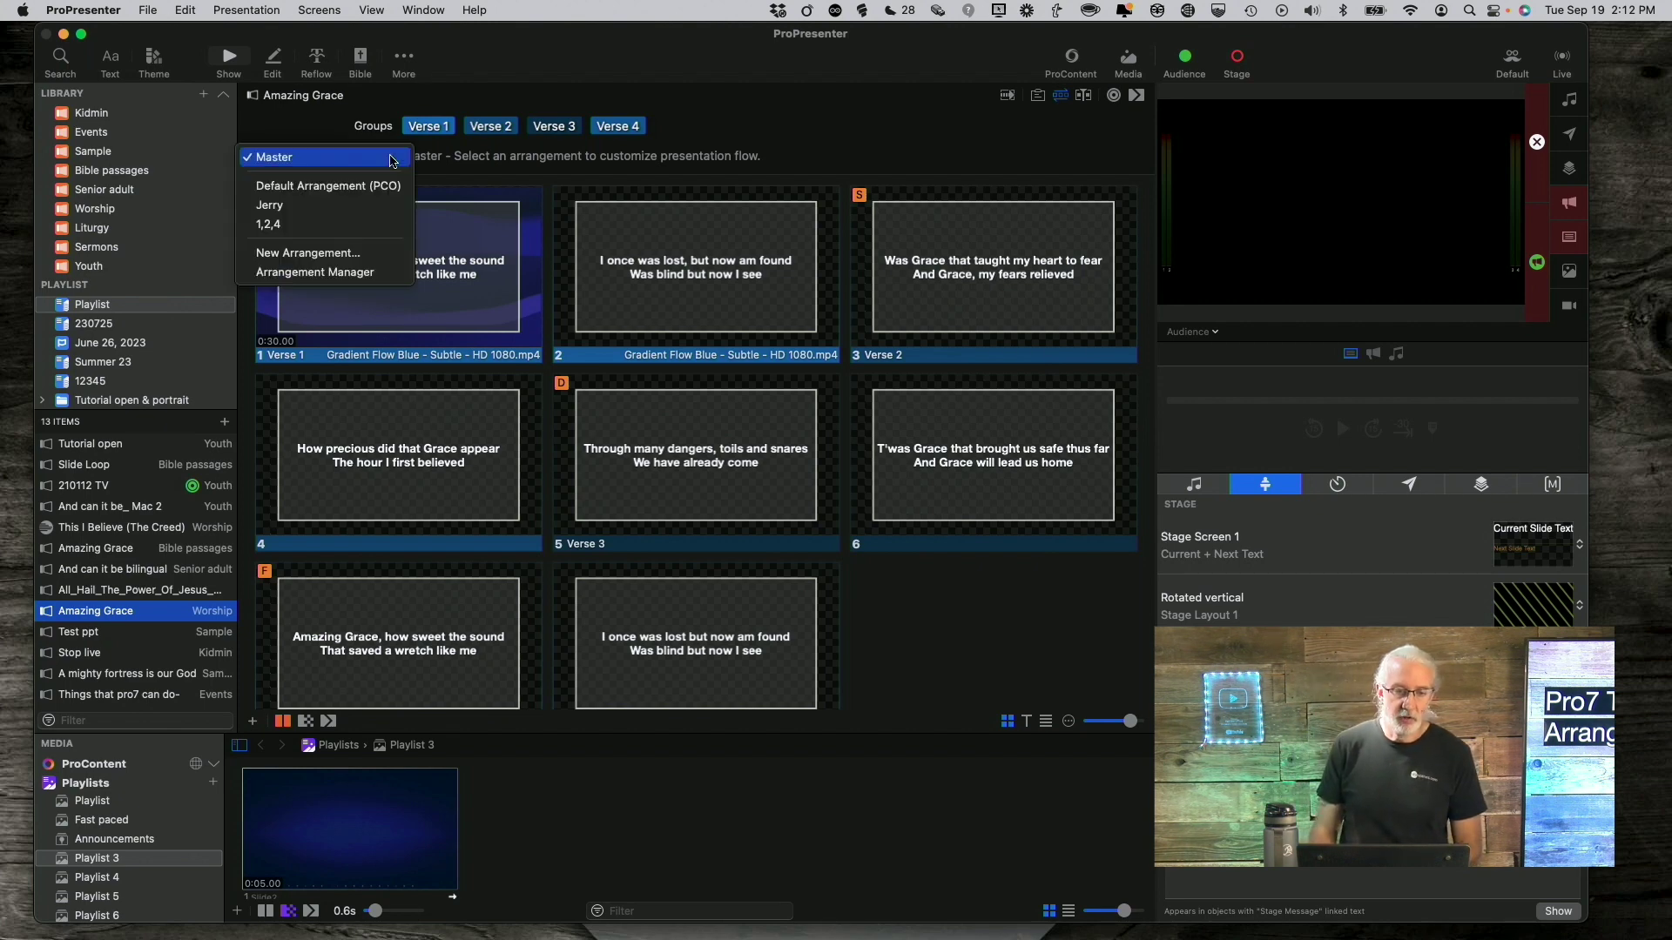
# Create another Amazing Grace arrangement named '1,2,4,1'
pyautogui.click(330, 255)
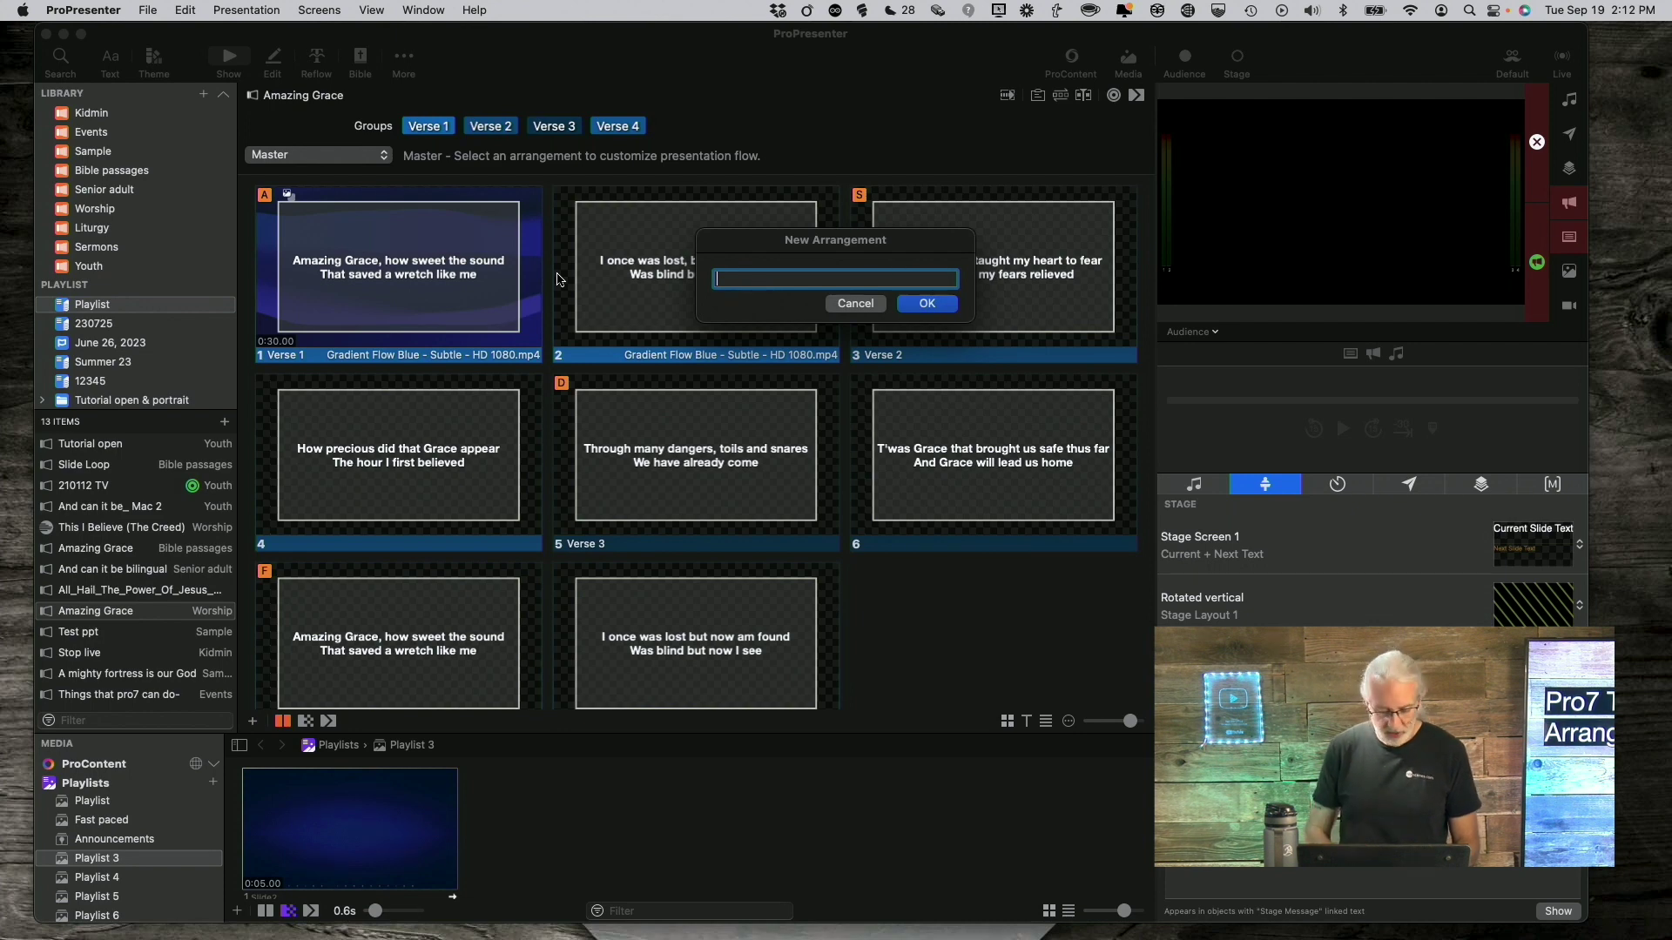
pyautogui.write('1,')
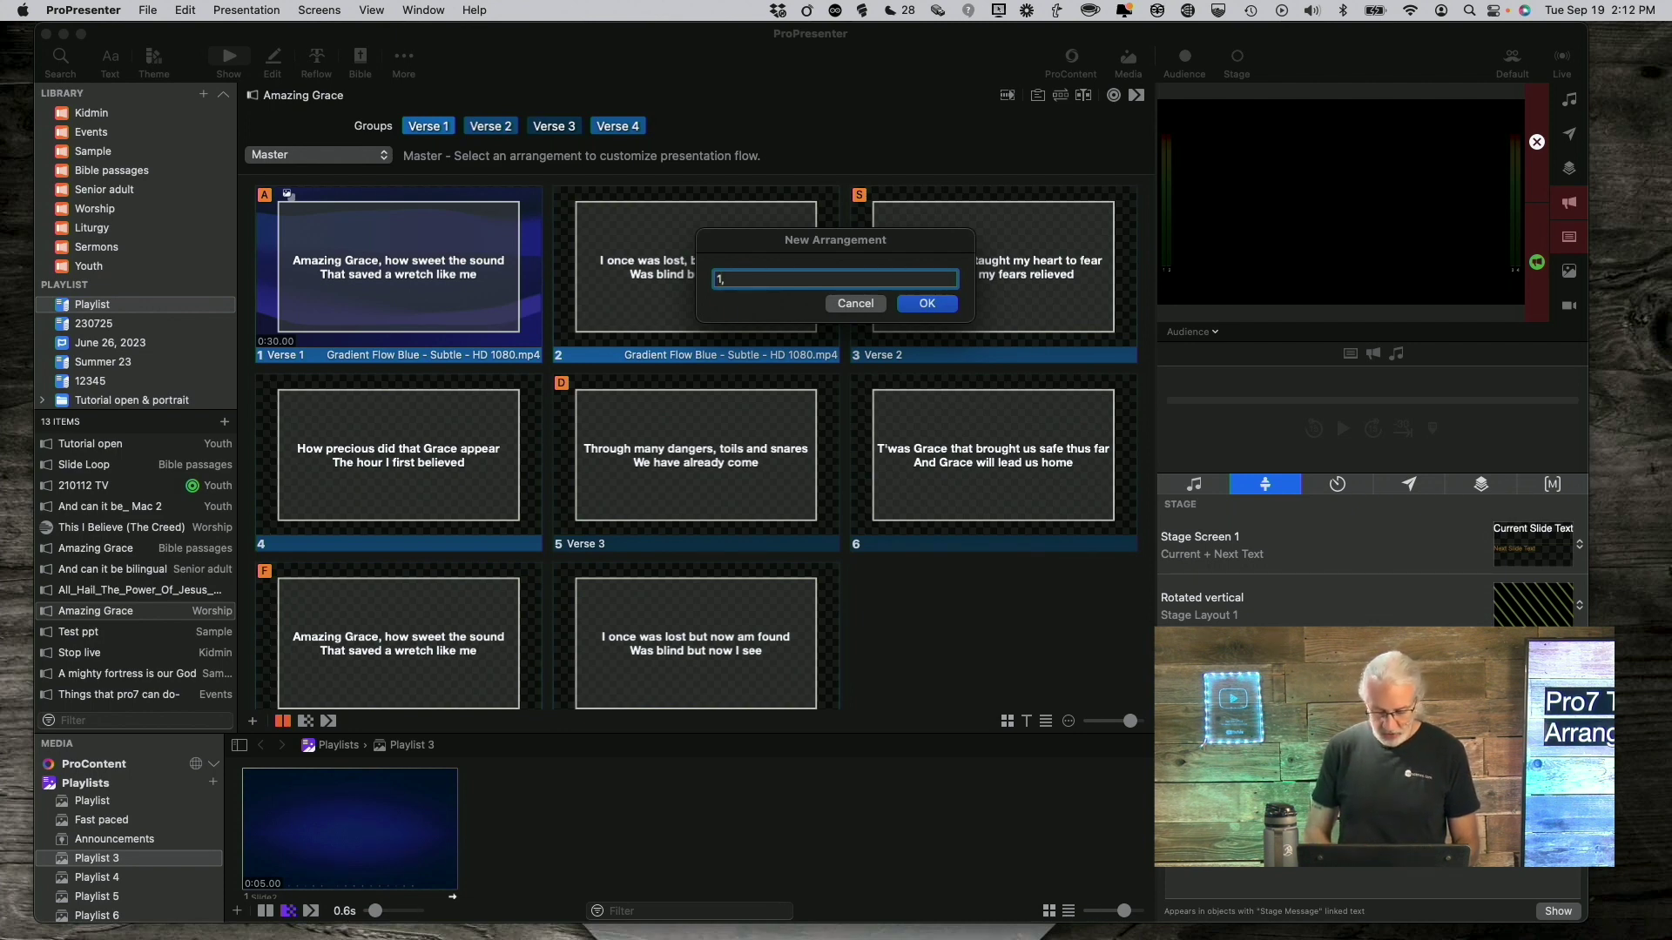
pyautogui.write('2,4,1')
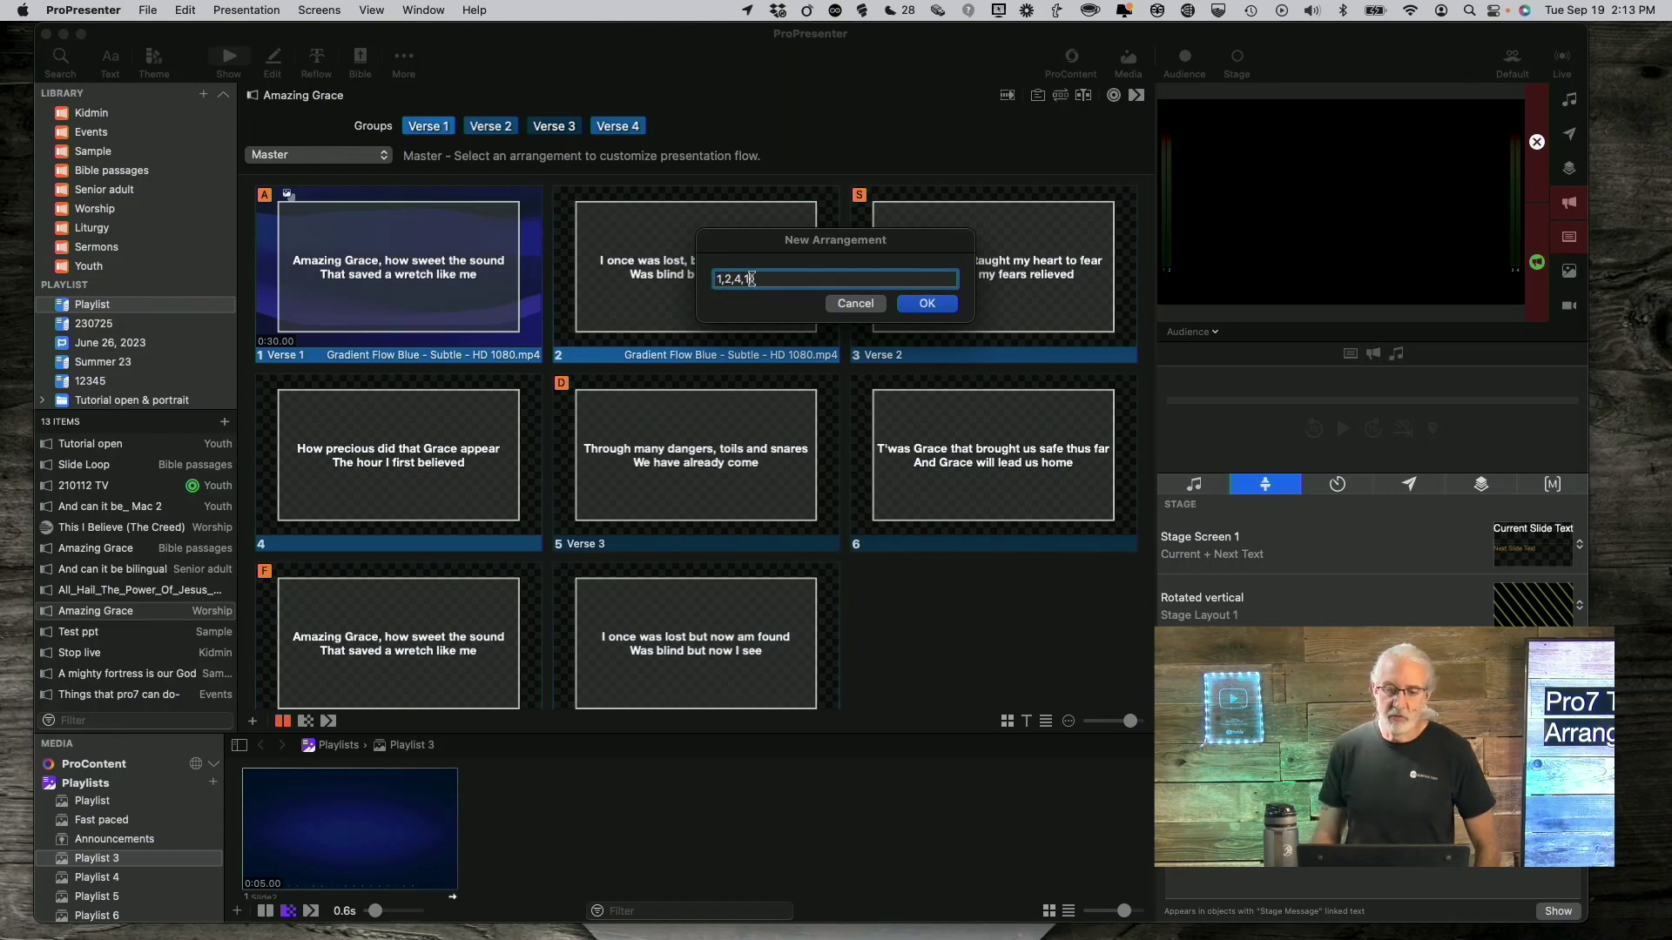
pyautogui.click(927, 303)
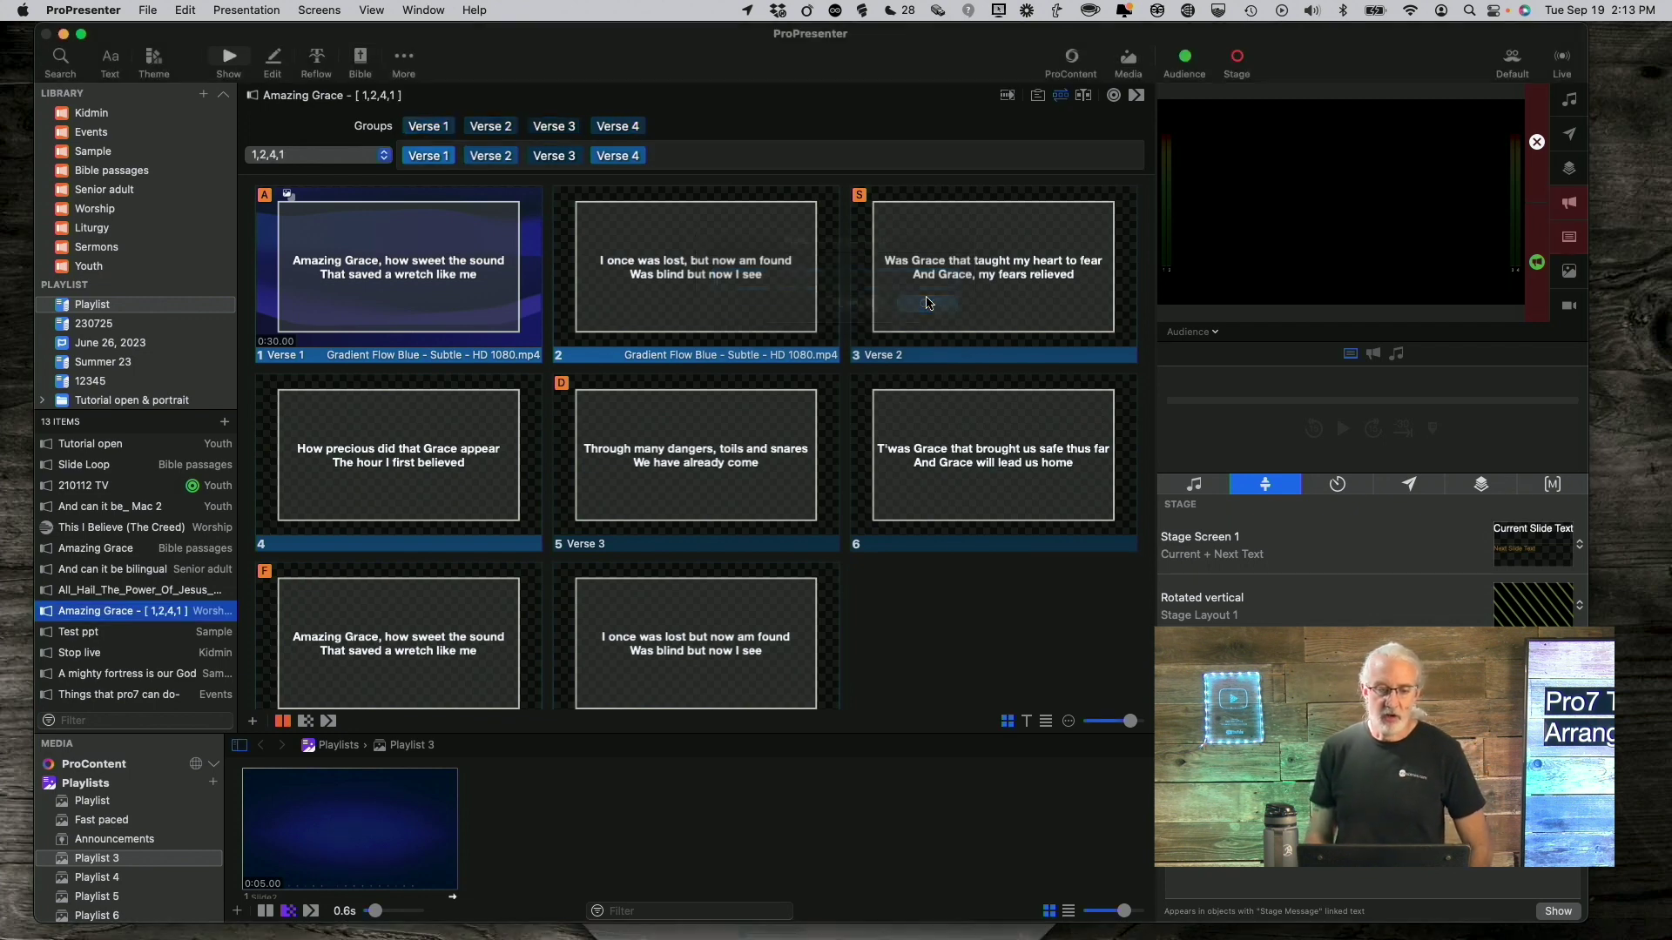
# Remove Verse 3 from the 1,2,4,1 arrangement and add Verse 1 again after Verse 4
pyautogui.moveTo(569, 159)
pyautogui.click(572, 156)
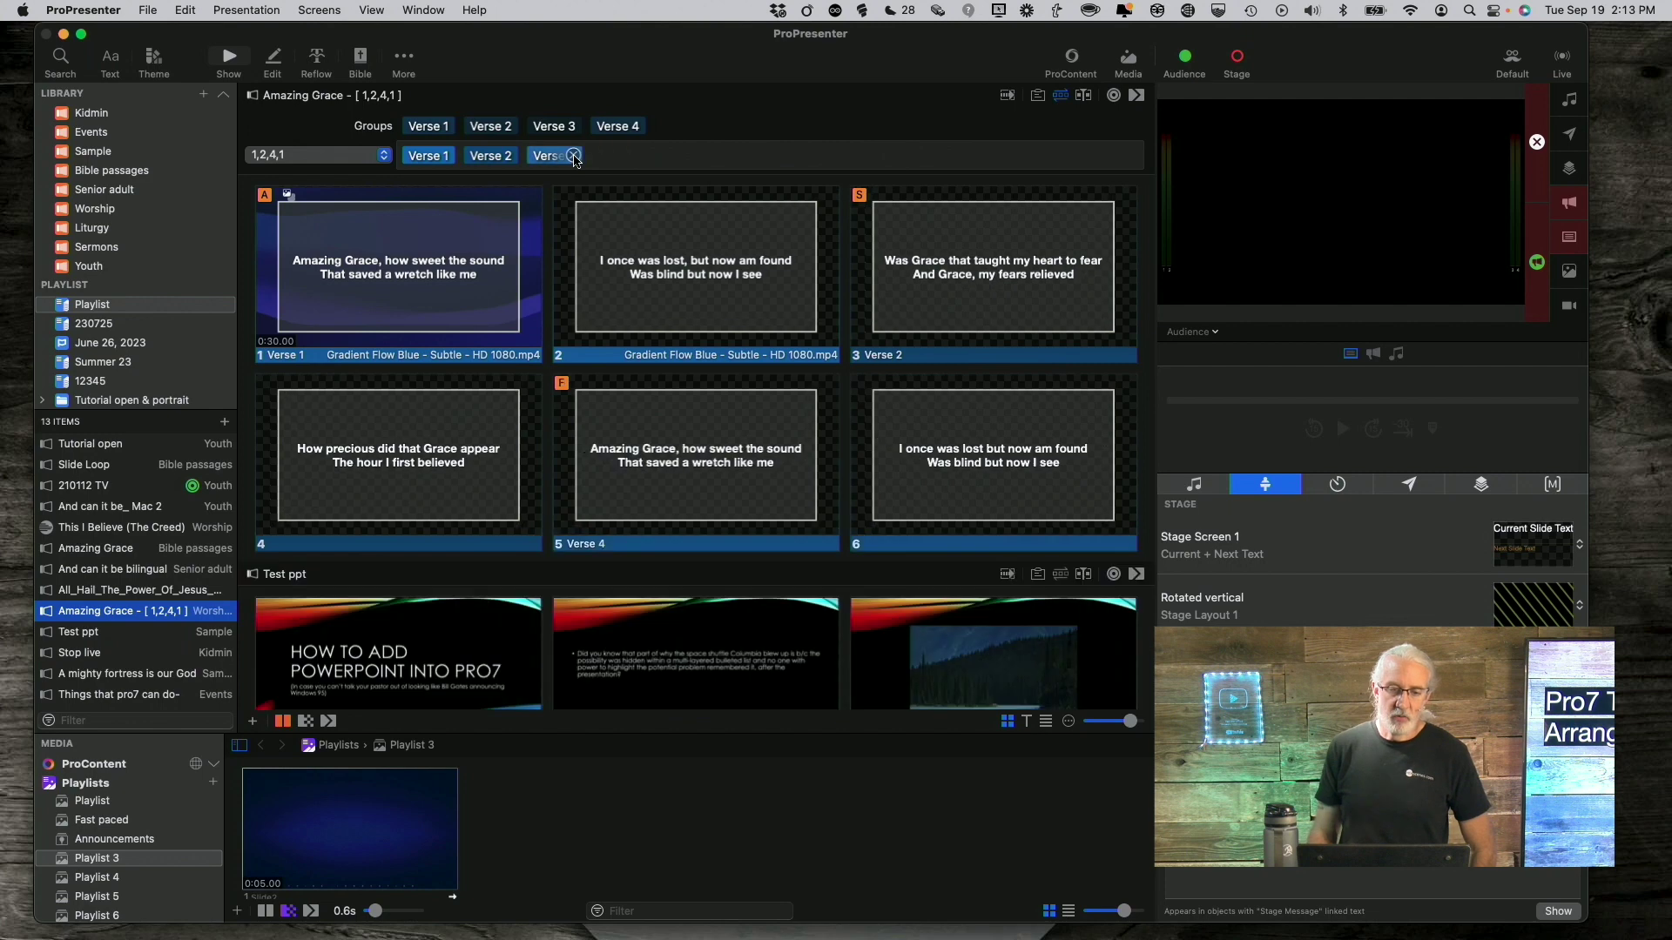
pyautogui.moveTo(429, 128)
pyautogui.mouseDown()
pyautogui.moveTo(573, 163)
pyautogui.moveTo(466, 155)
pyautogui.moveTo(591, 161)
pyautogui.mouseUp()
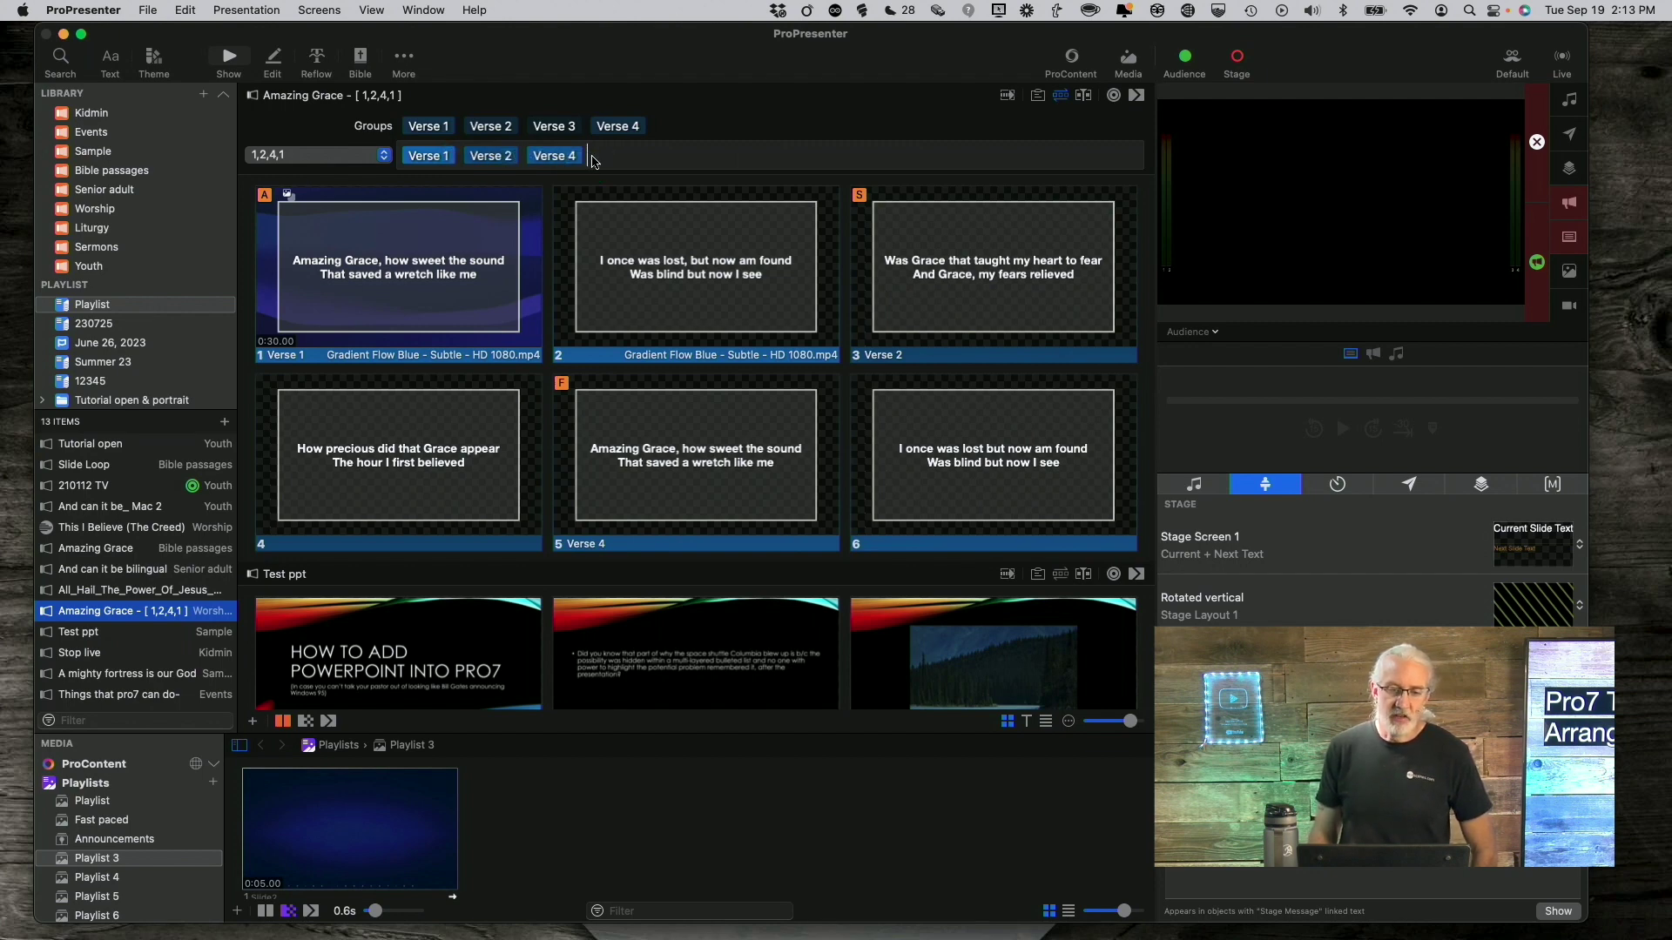
pyautogui.moveTo(592, 161); pyautogui.dragTo(592, 161)
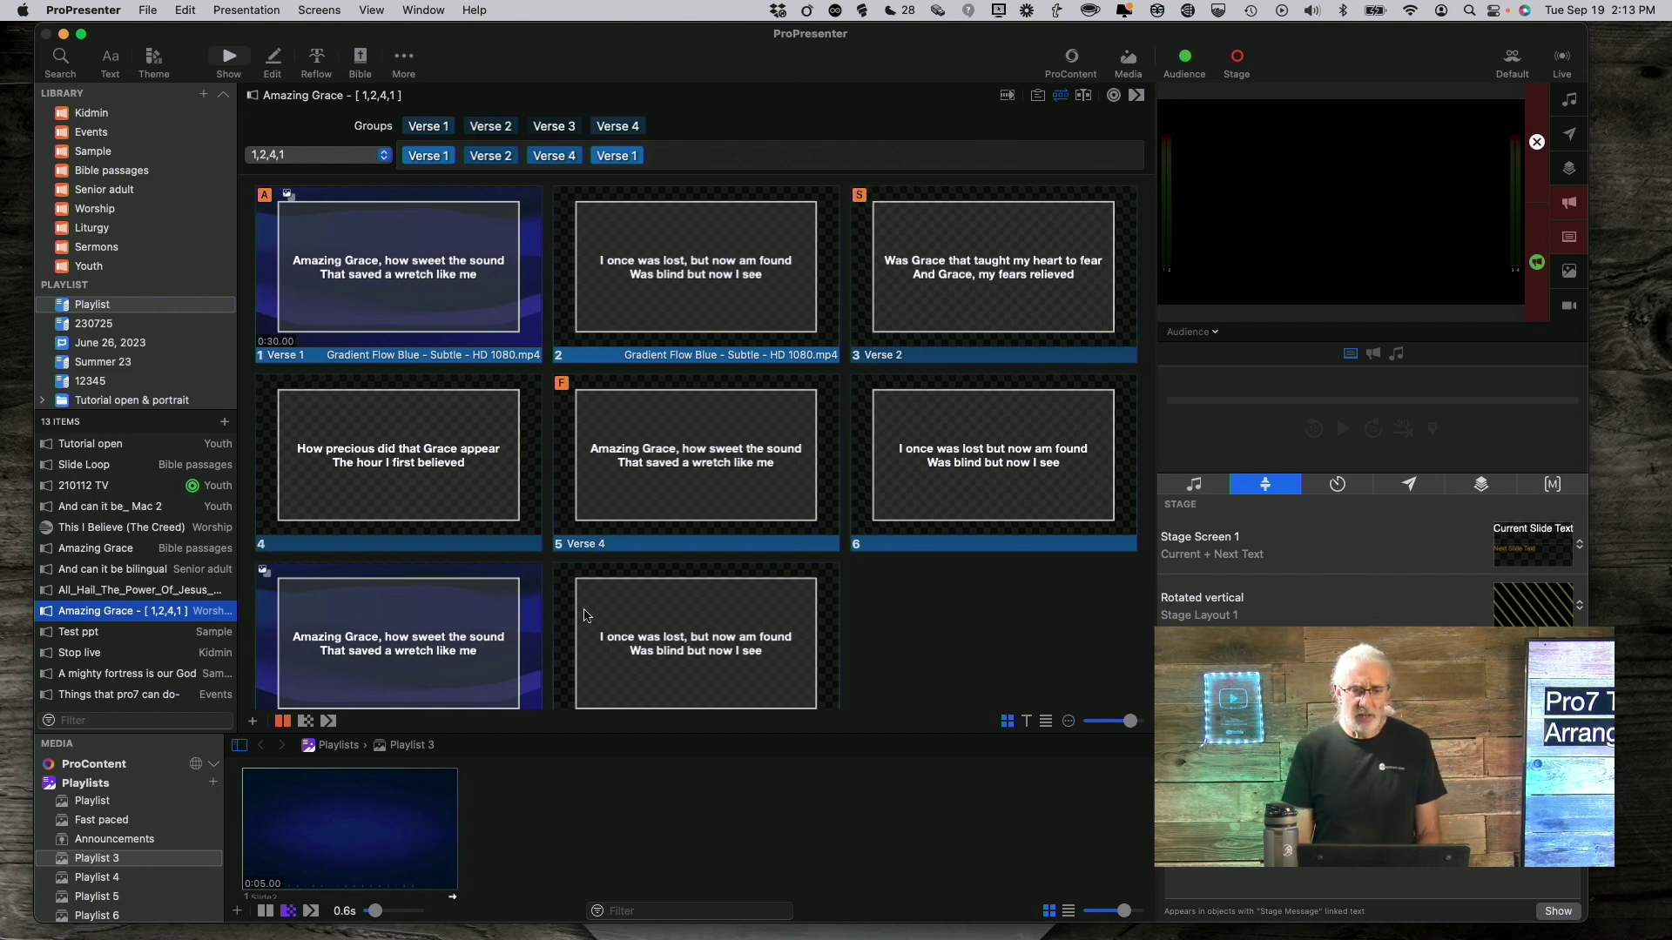
# Remove the Gradient Flow Blue - Subtle - HD 1080.mp4 background action from the Verse 1 slides
pyautogui.scroll(-2, 489, 561)
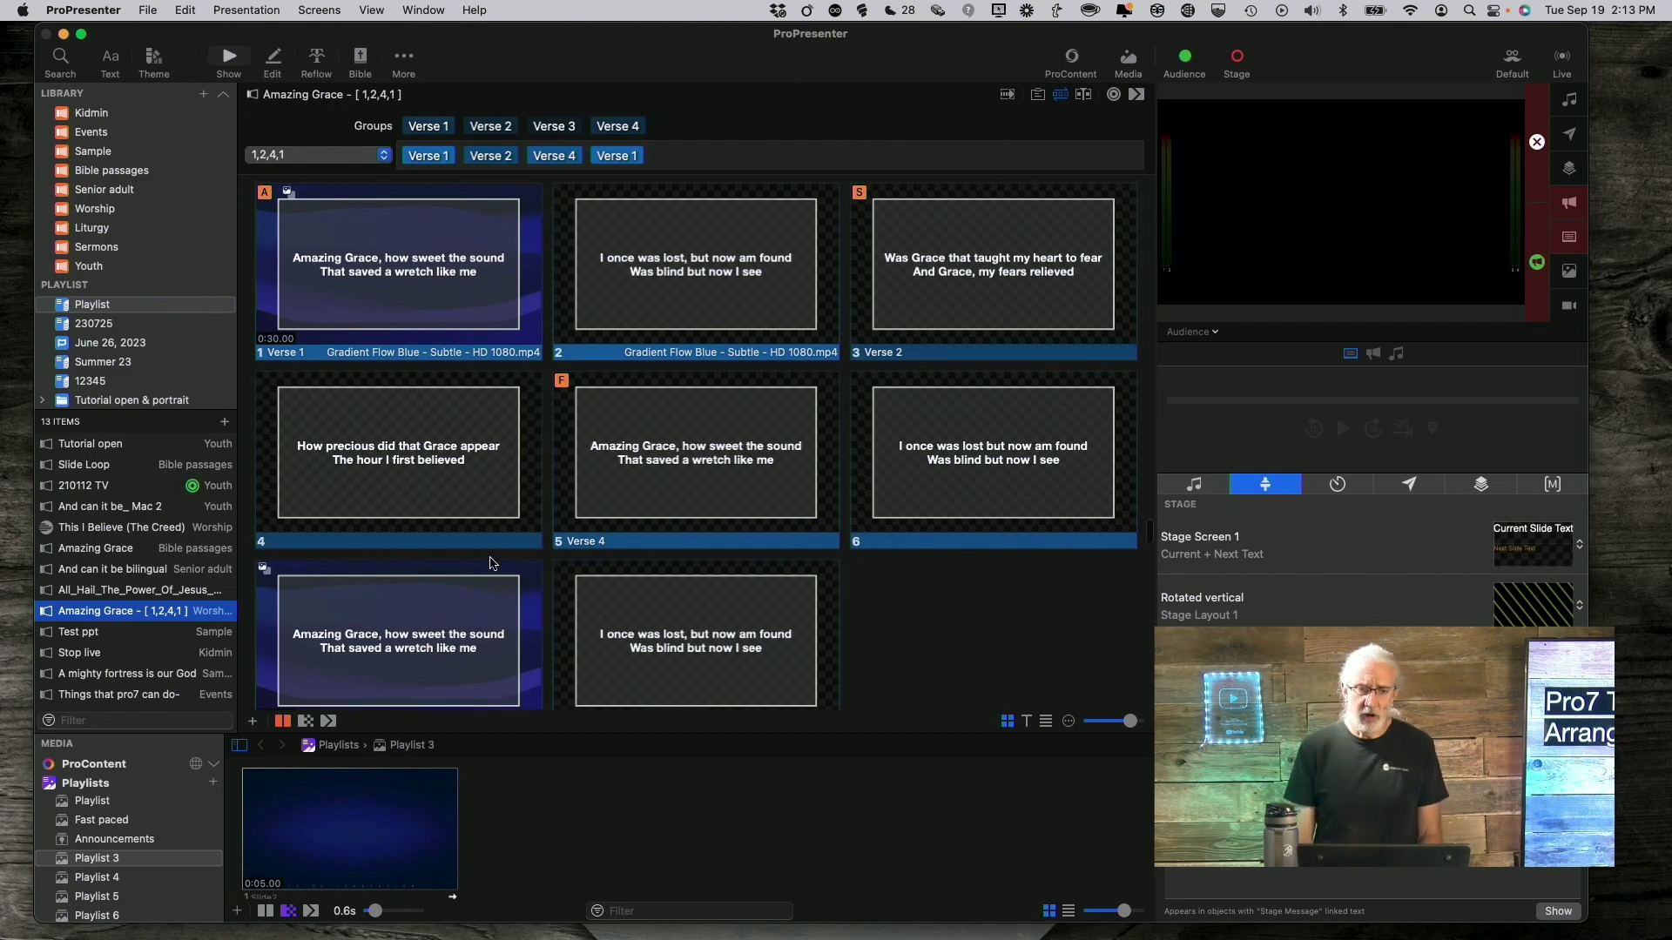
pyautogui.scroll(-1, 489, 562)
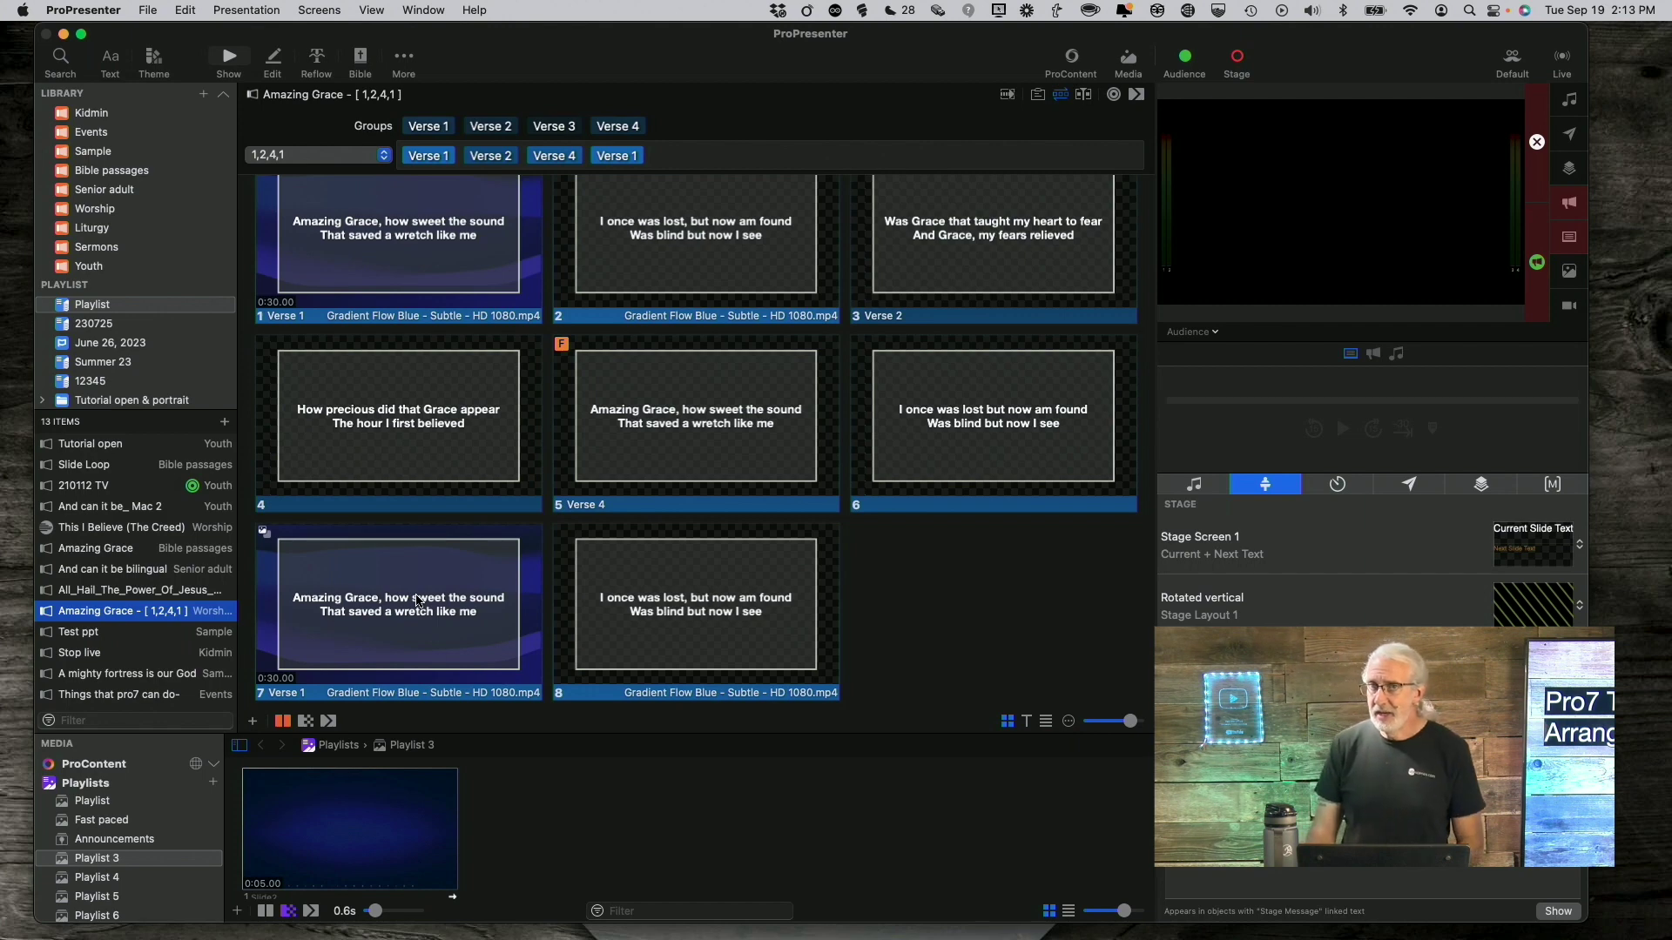
pyautogui.scroll(2, 418, 600)
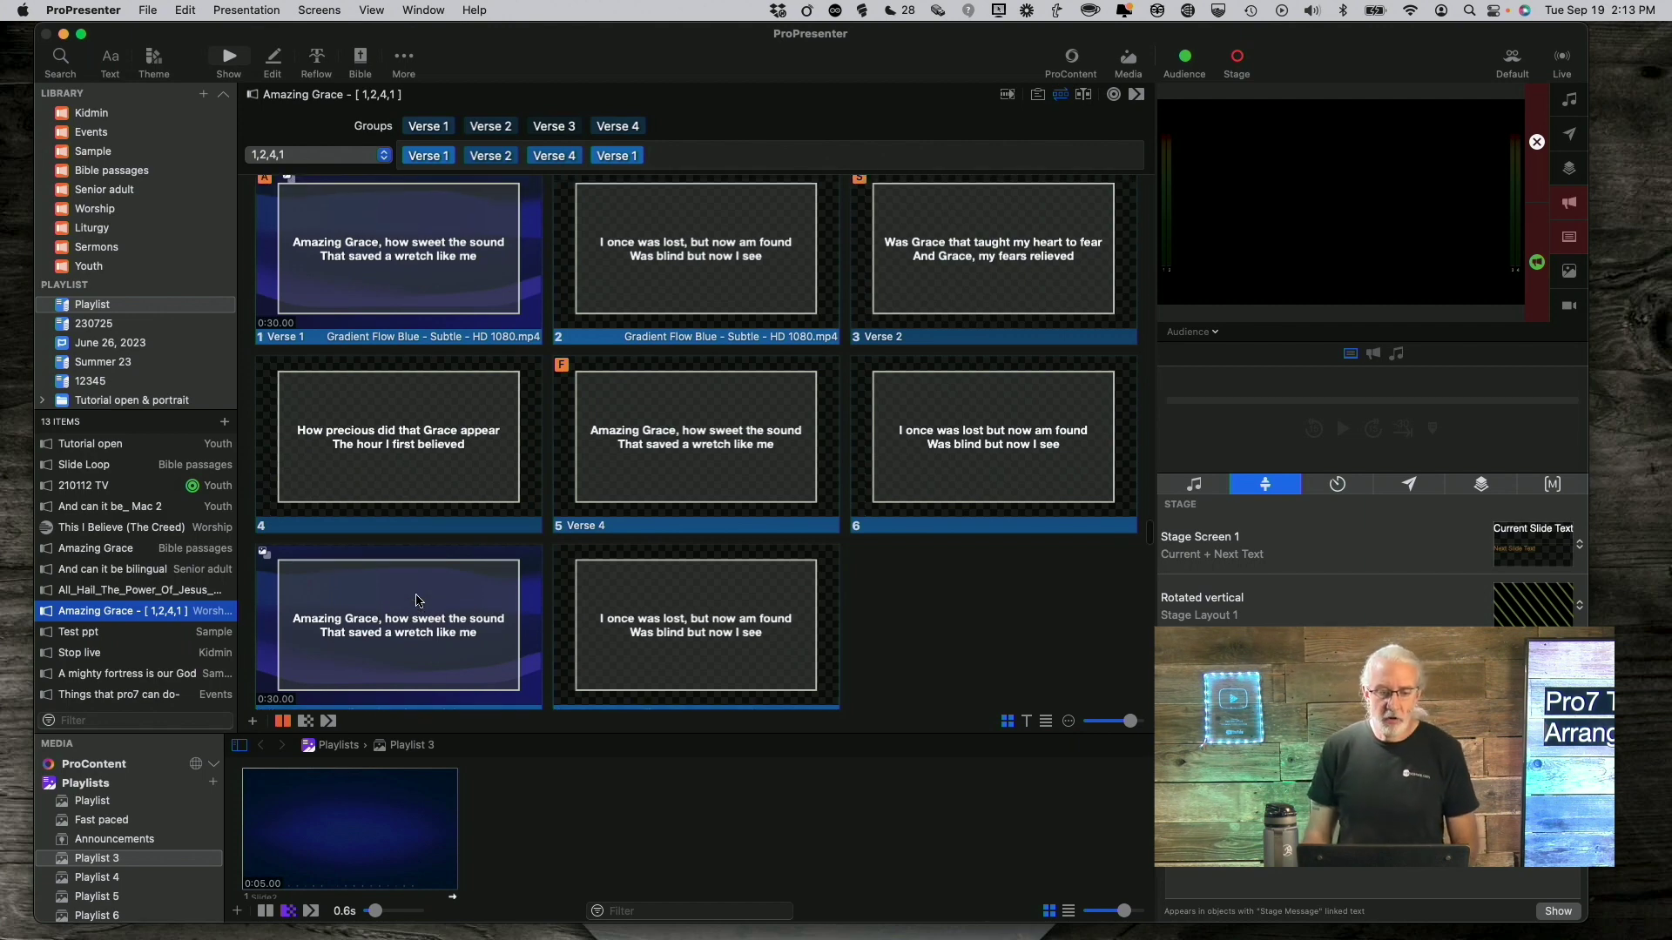
pyautogui.rightClick(525, 612)
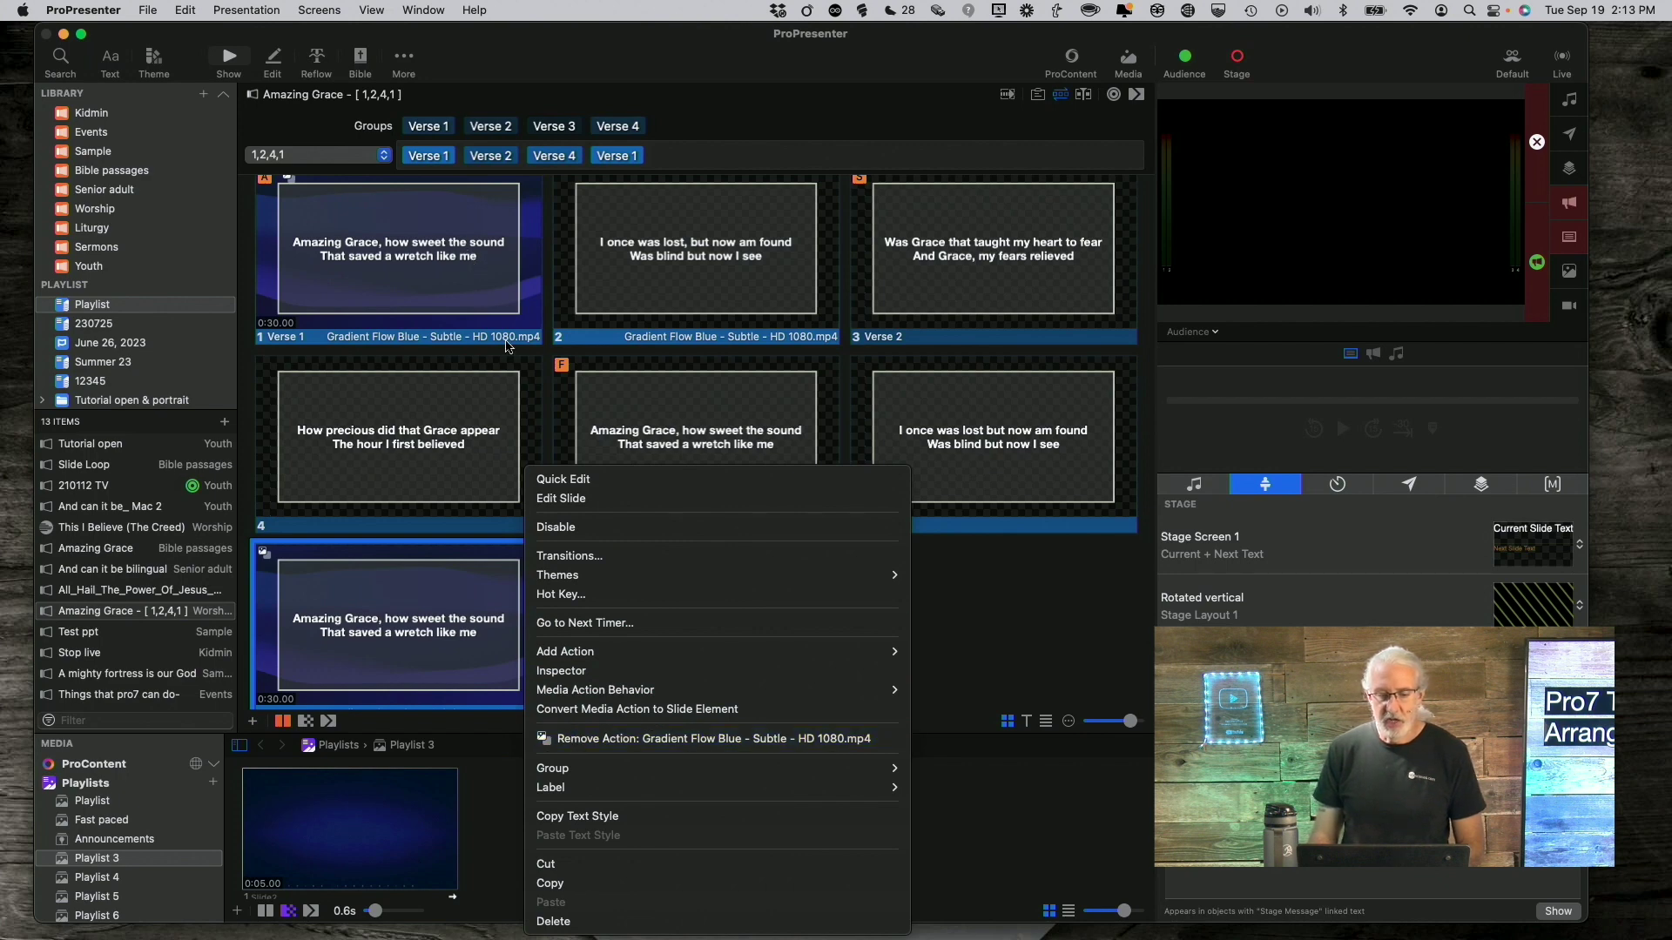
pyautogui.click(595, 739)
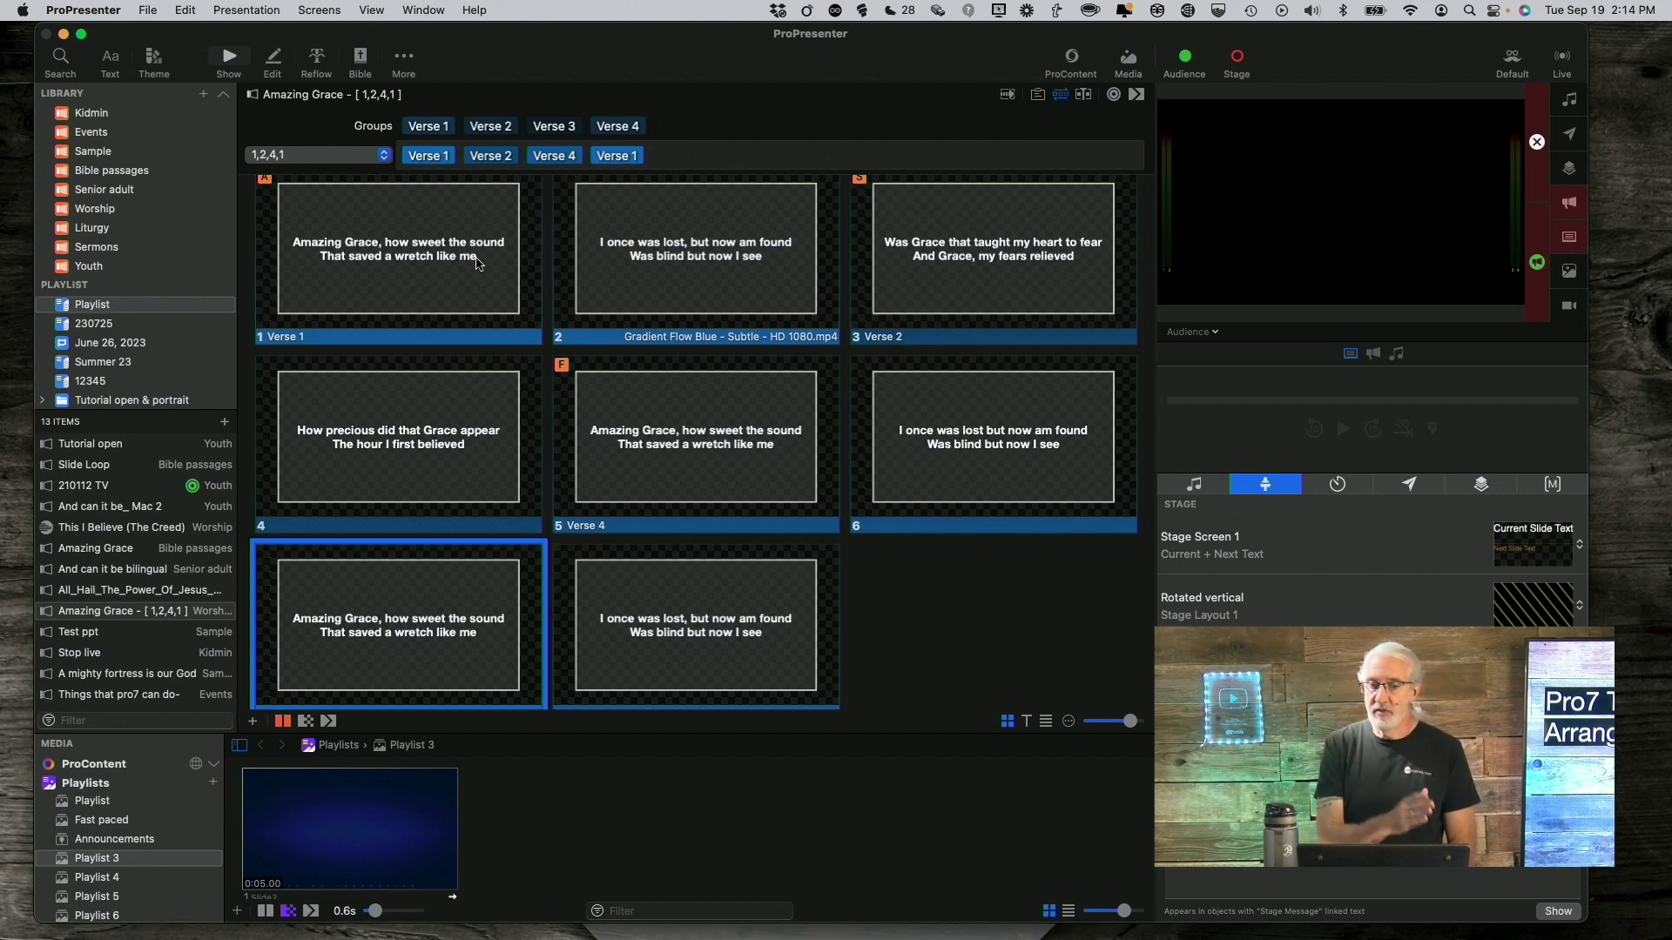
# Bring up the context menu for slide 8, the repeated 'I once was lost' slide
pyautogui.rightClick(653, 591)
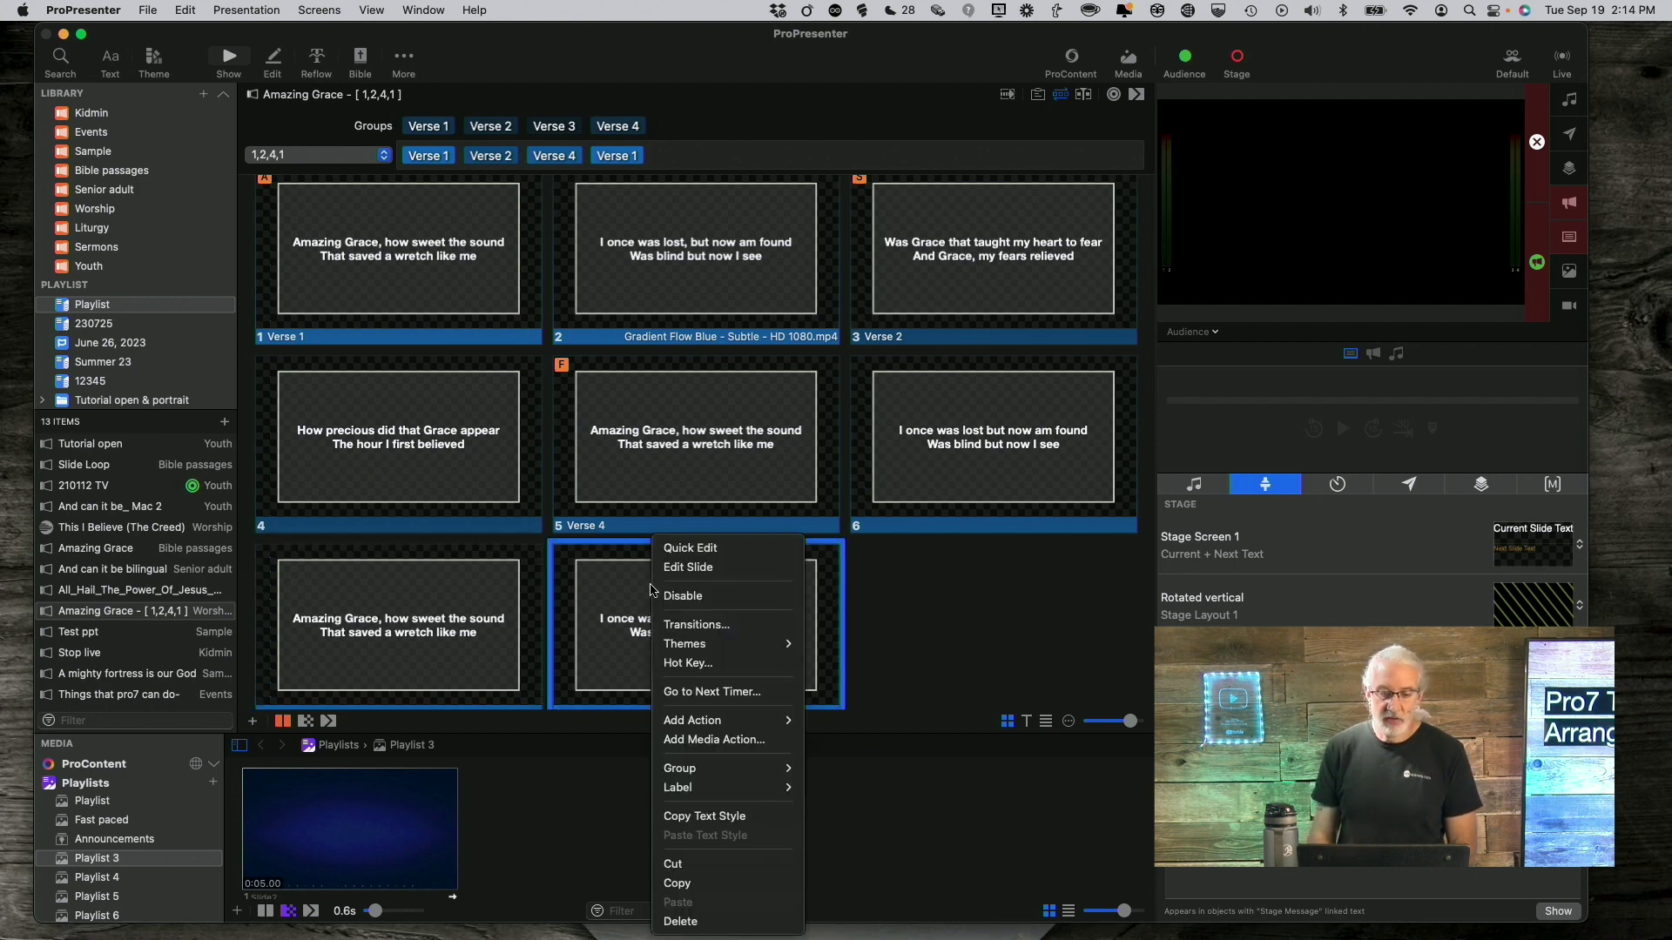
# Disable the 'I once was lost' slide so it greys out in both places
pyautogui.click(672, 598)
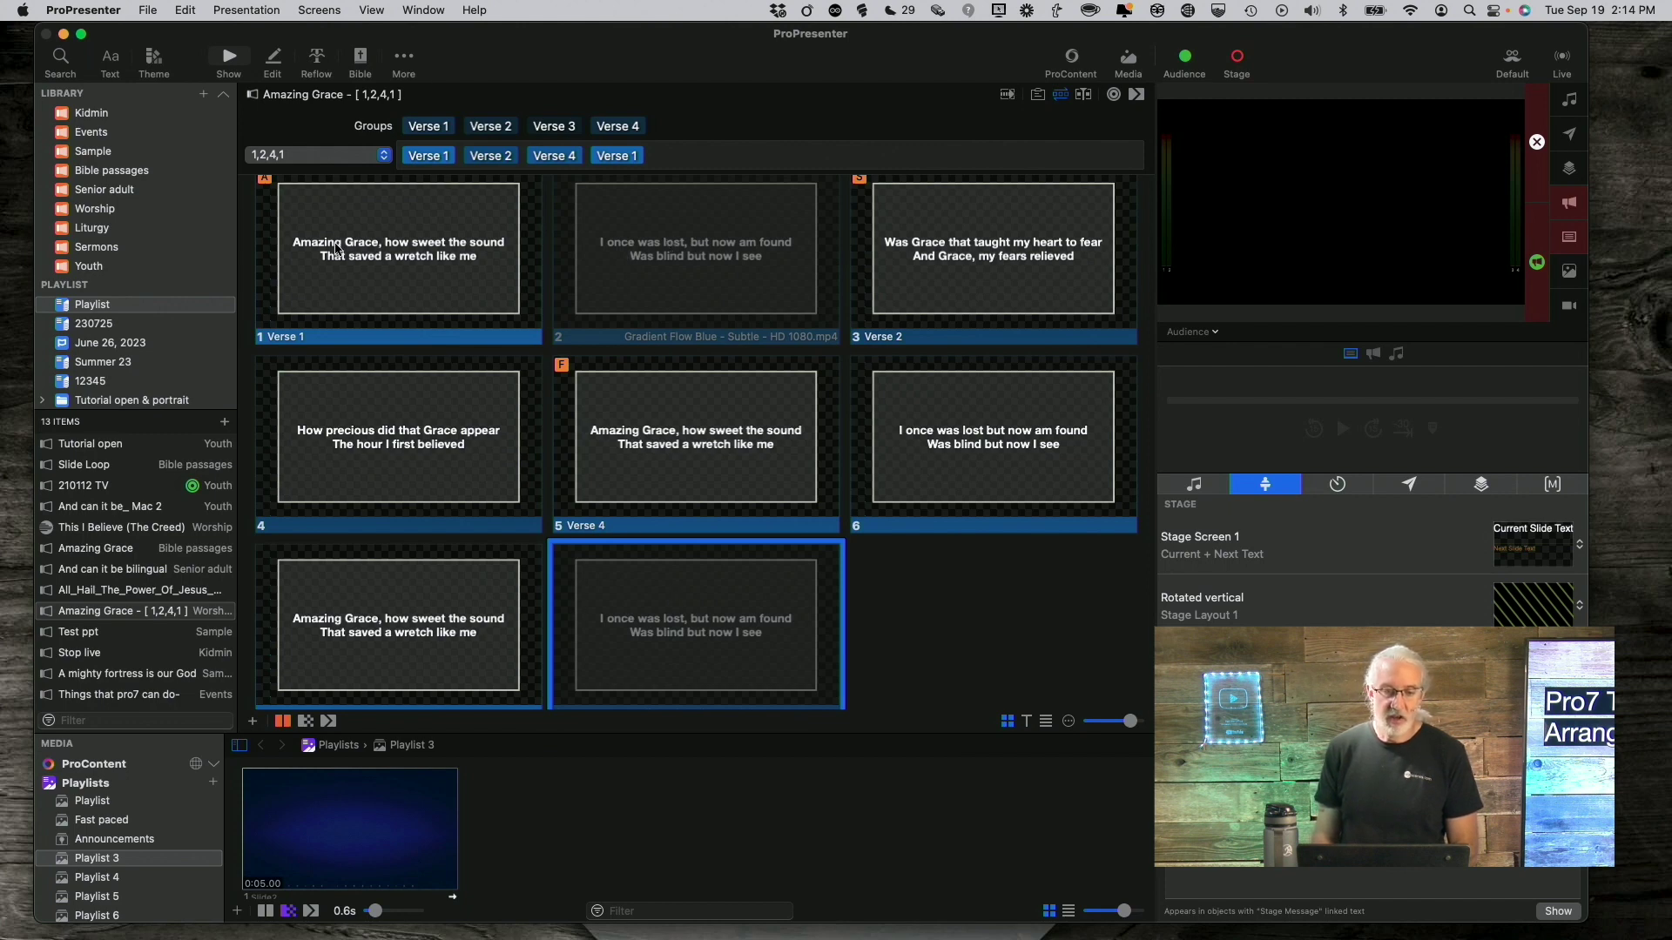
# Switch through 1,2,4 back to the 1,2,4,1 arrangement and re-enable the dimmed 'I once was lost' slide 8
pyautogui.click(374, 161)
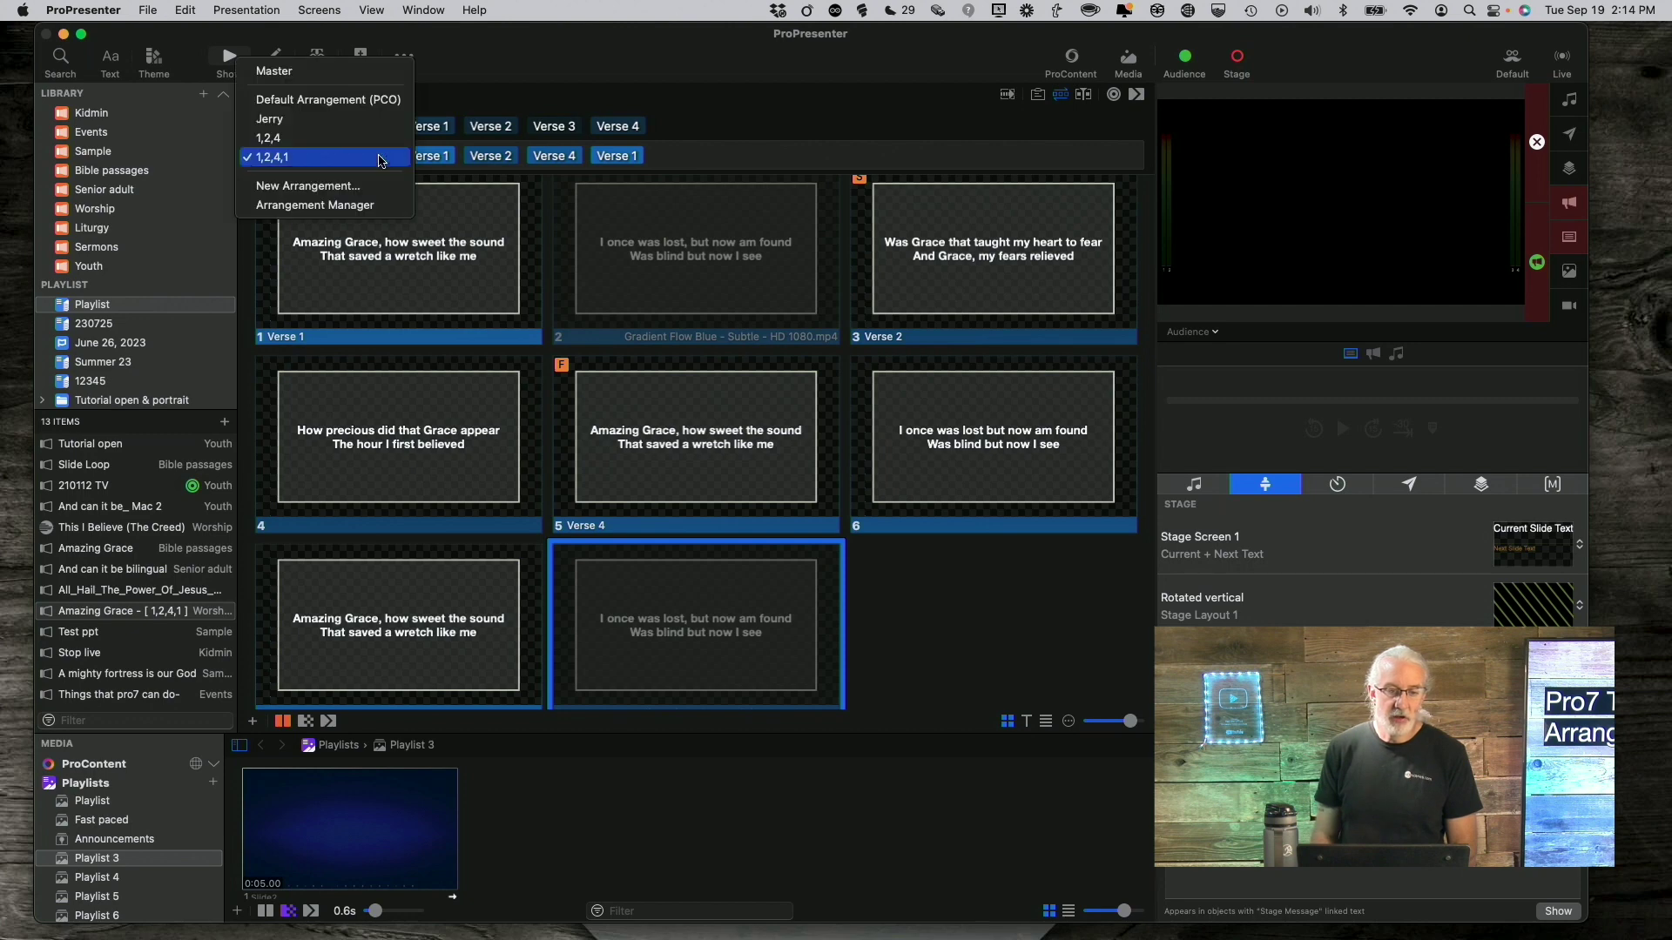
pyautogui.click(360, 141)
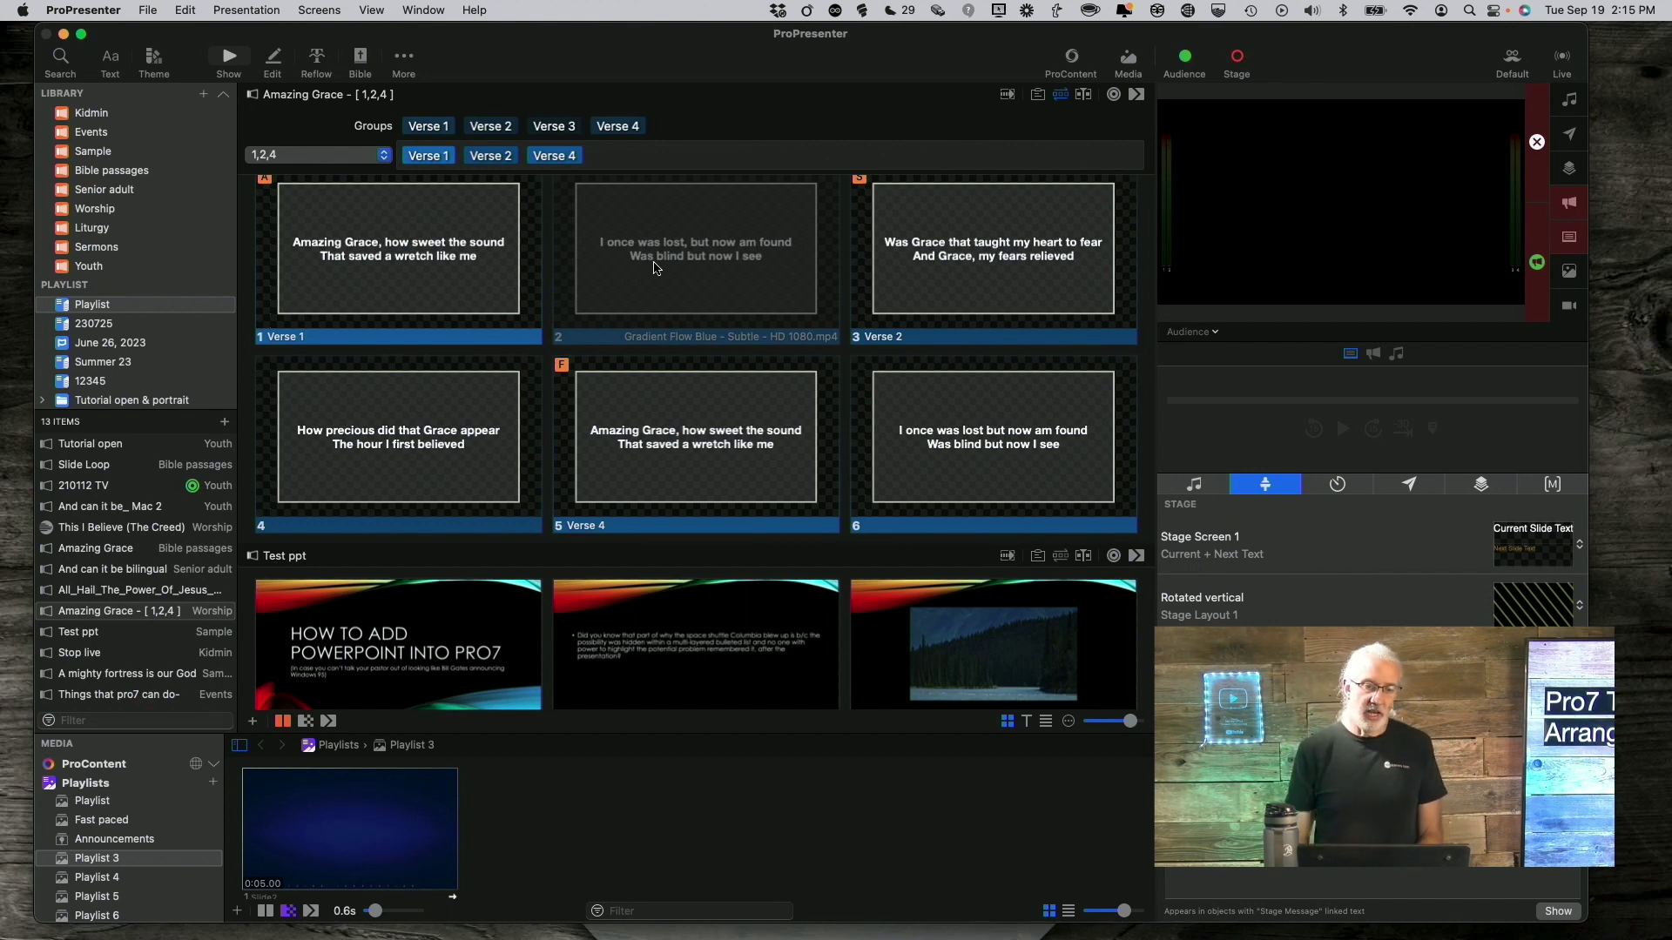
pyautogui.scroll(-2, 654, 265)
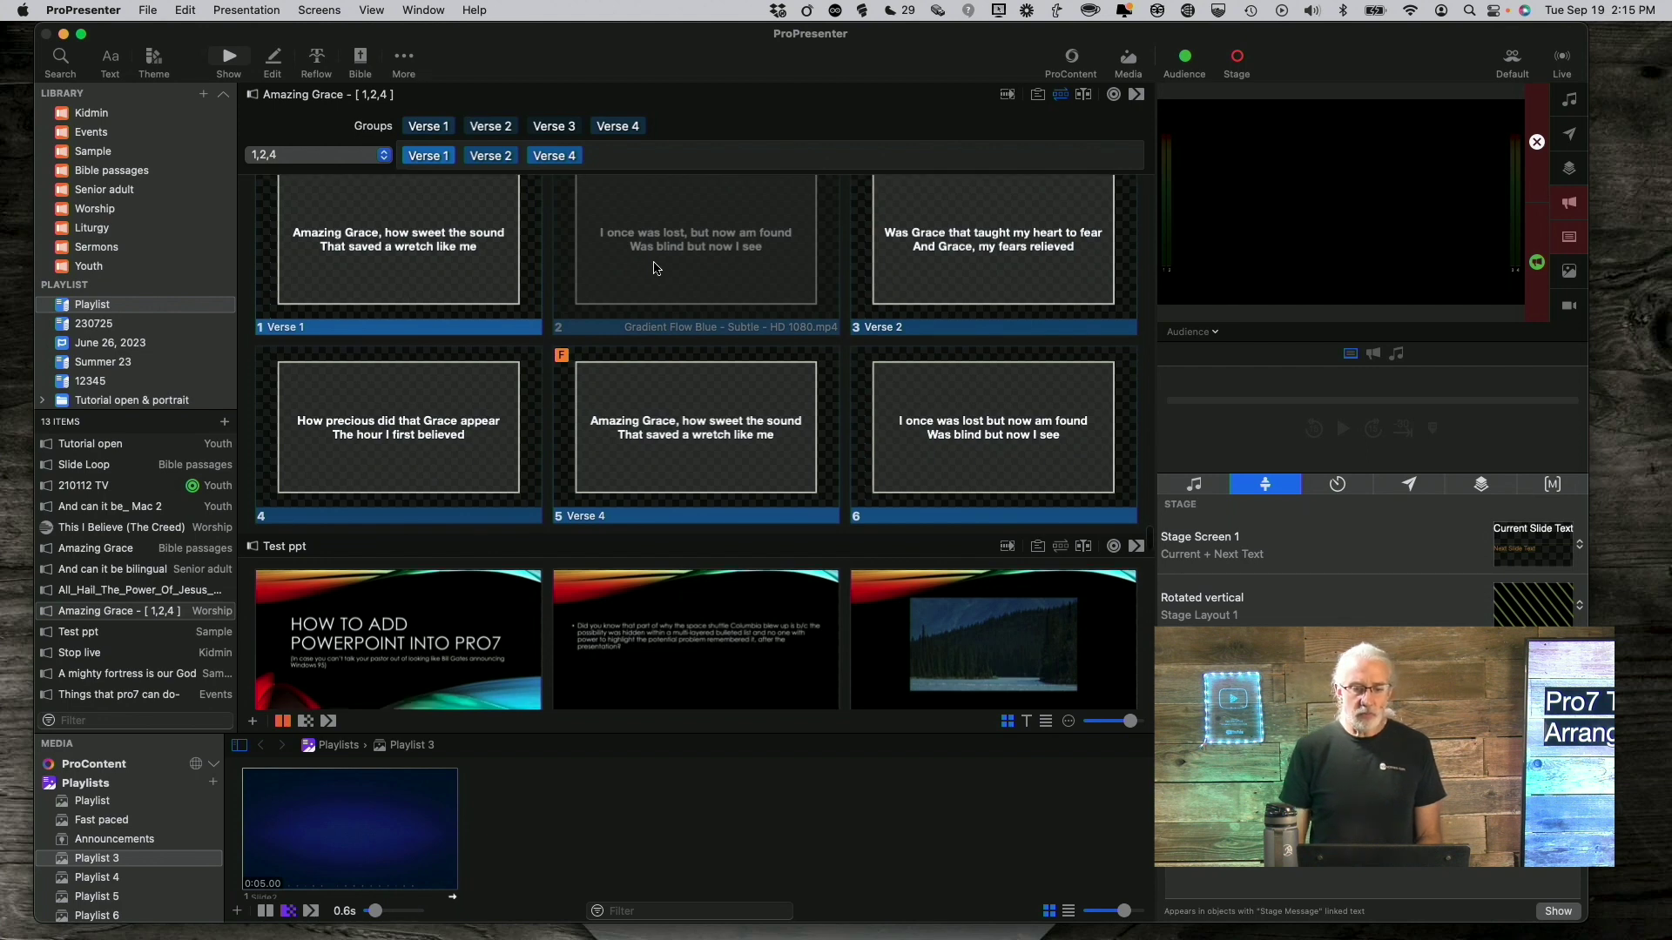
pyautogui.click(386, 155)
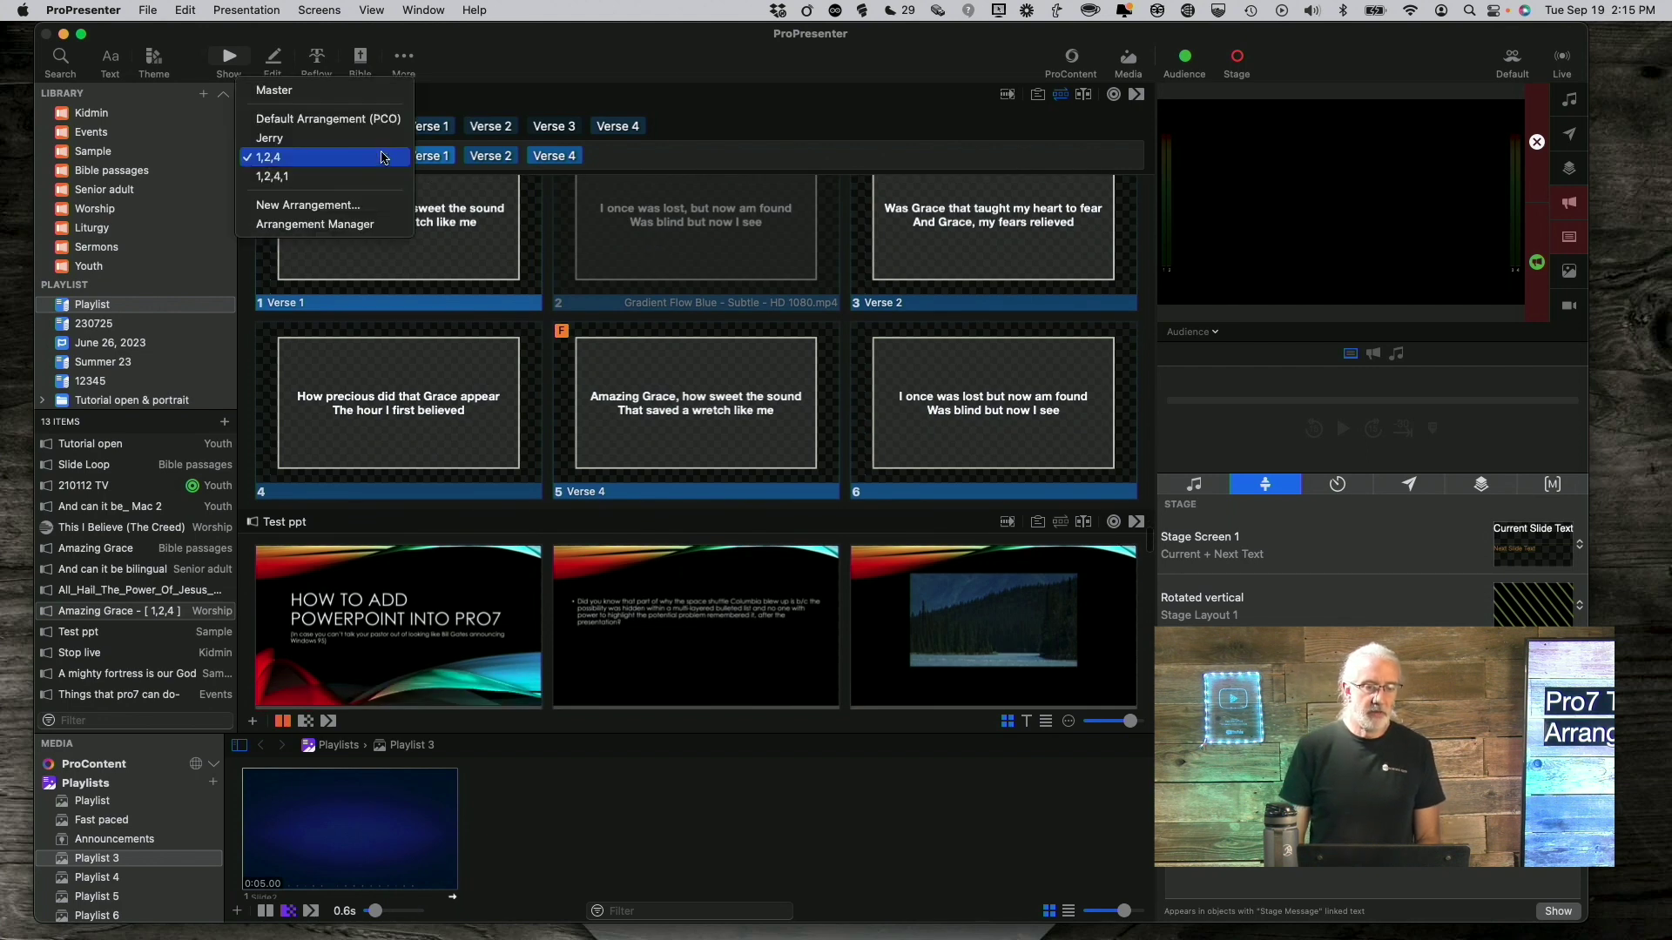
pyautogui.click(362, 178)
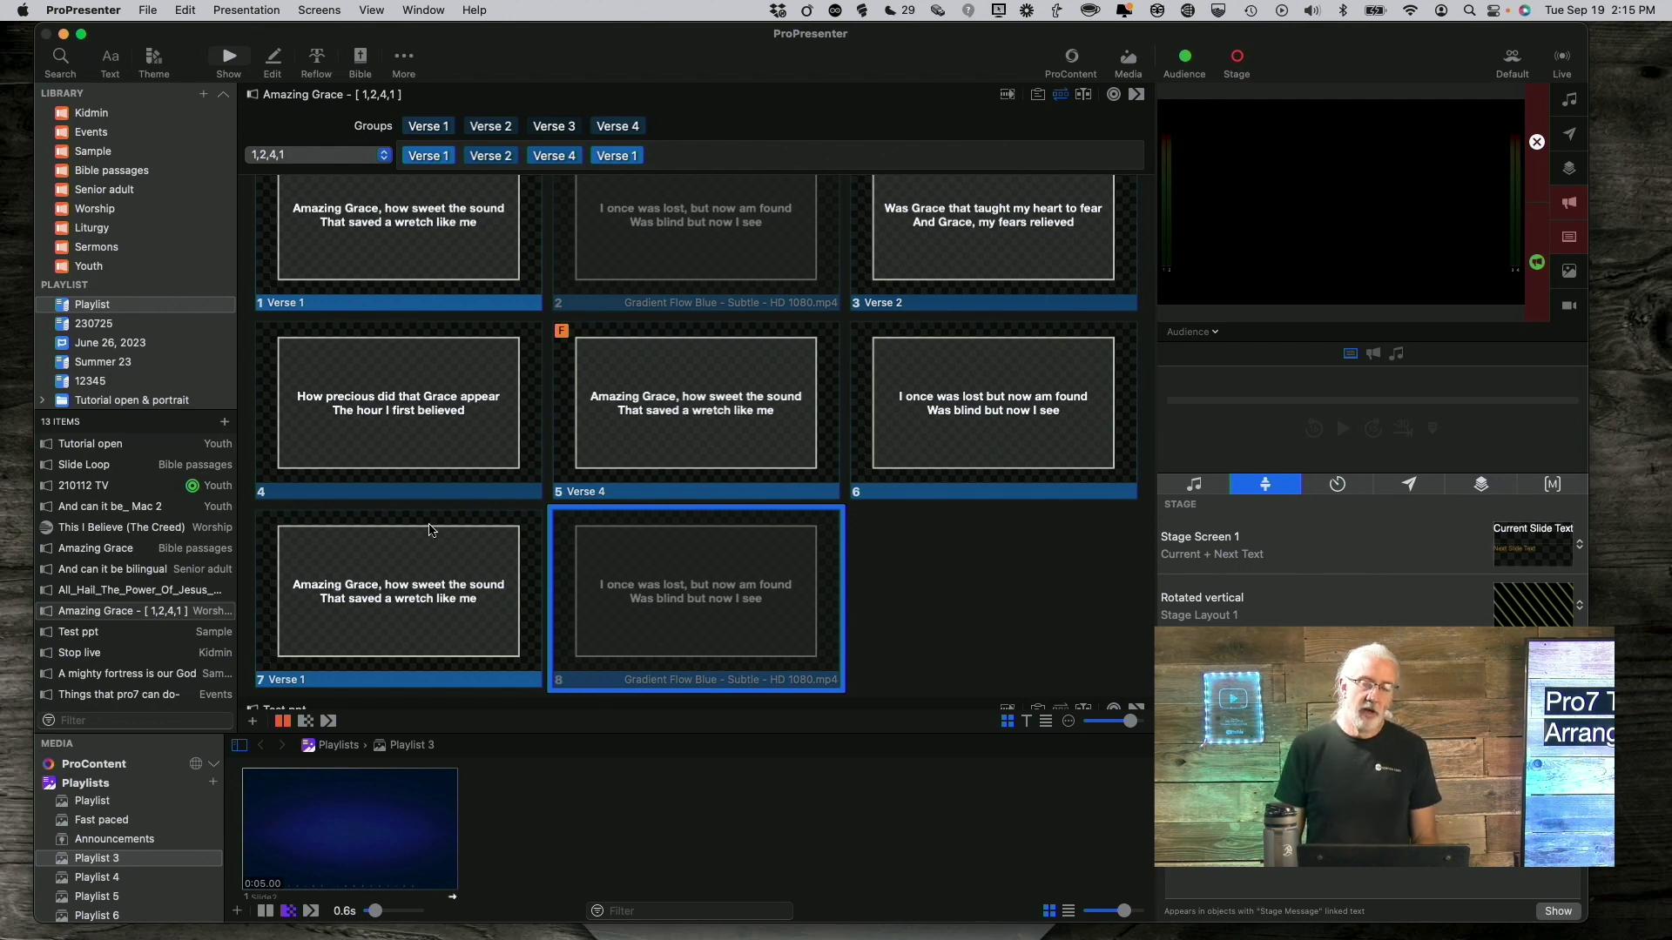
pyautogui.rightClick(676, 597)
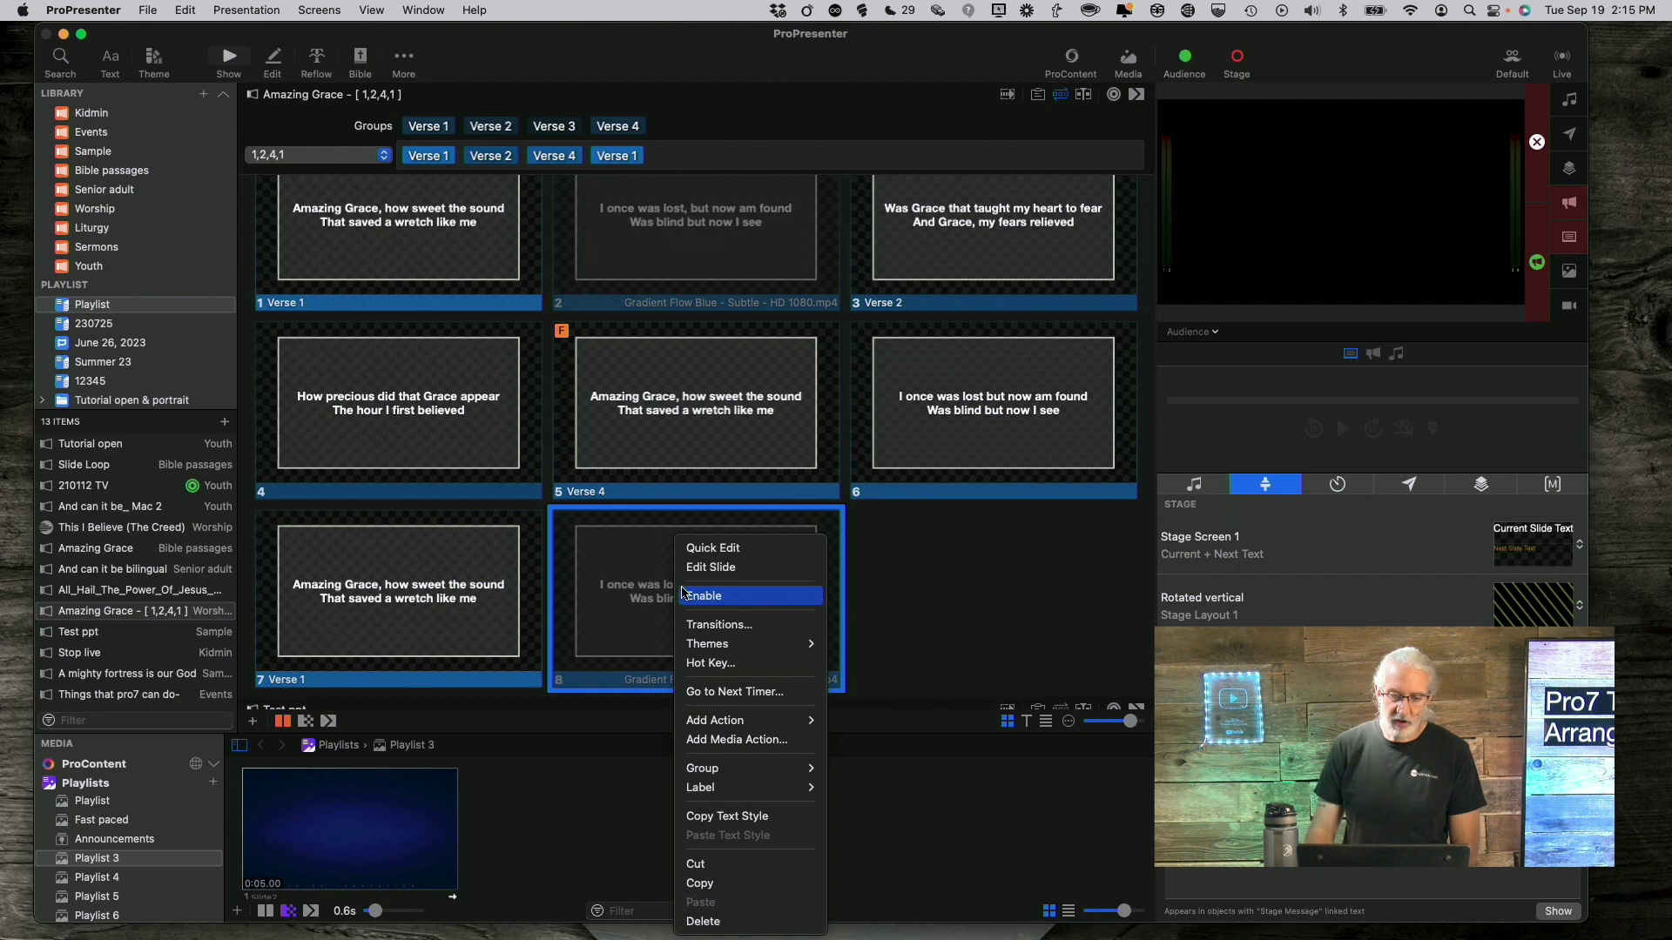
pyautogui.click(697, 598)
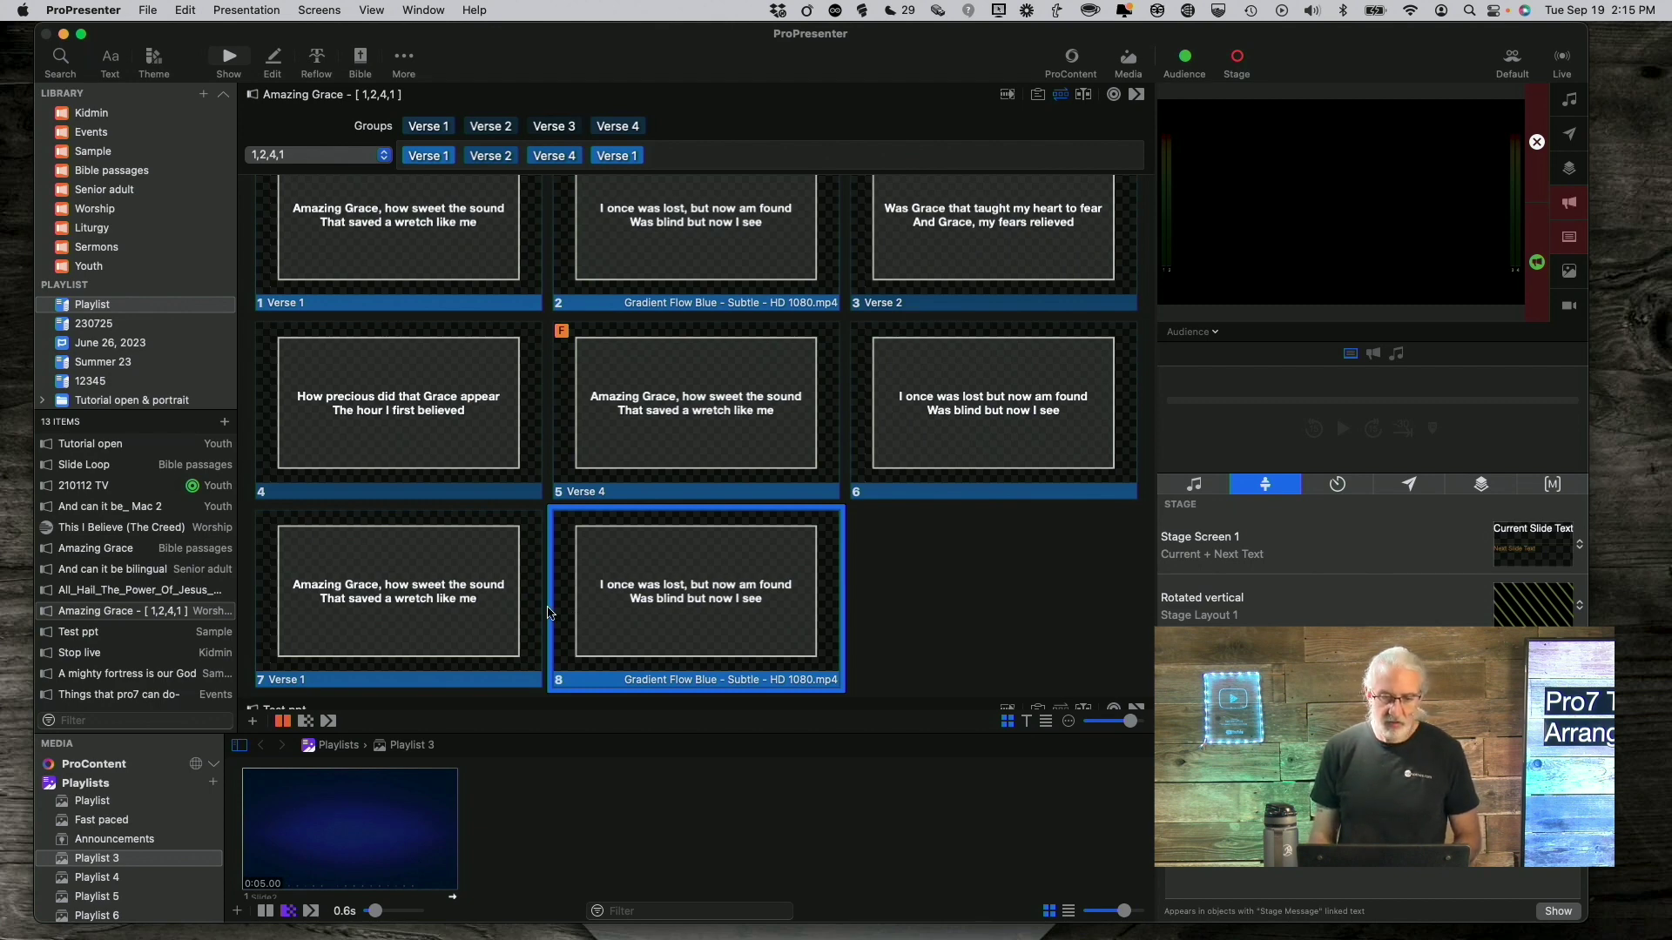
# Copy slides 7 and 8 together, then select slide 8 as the paste point
pyautogui.keyDown('shift'); pyautogui.click(436, 616); pyautogui.keyUp('shift')
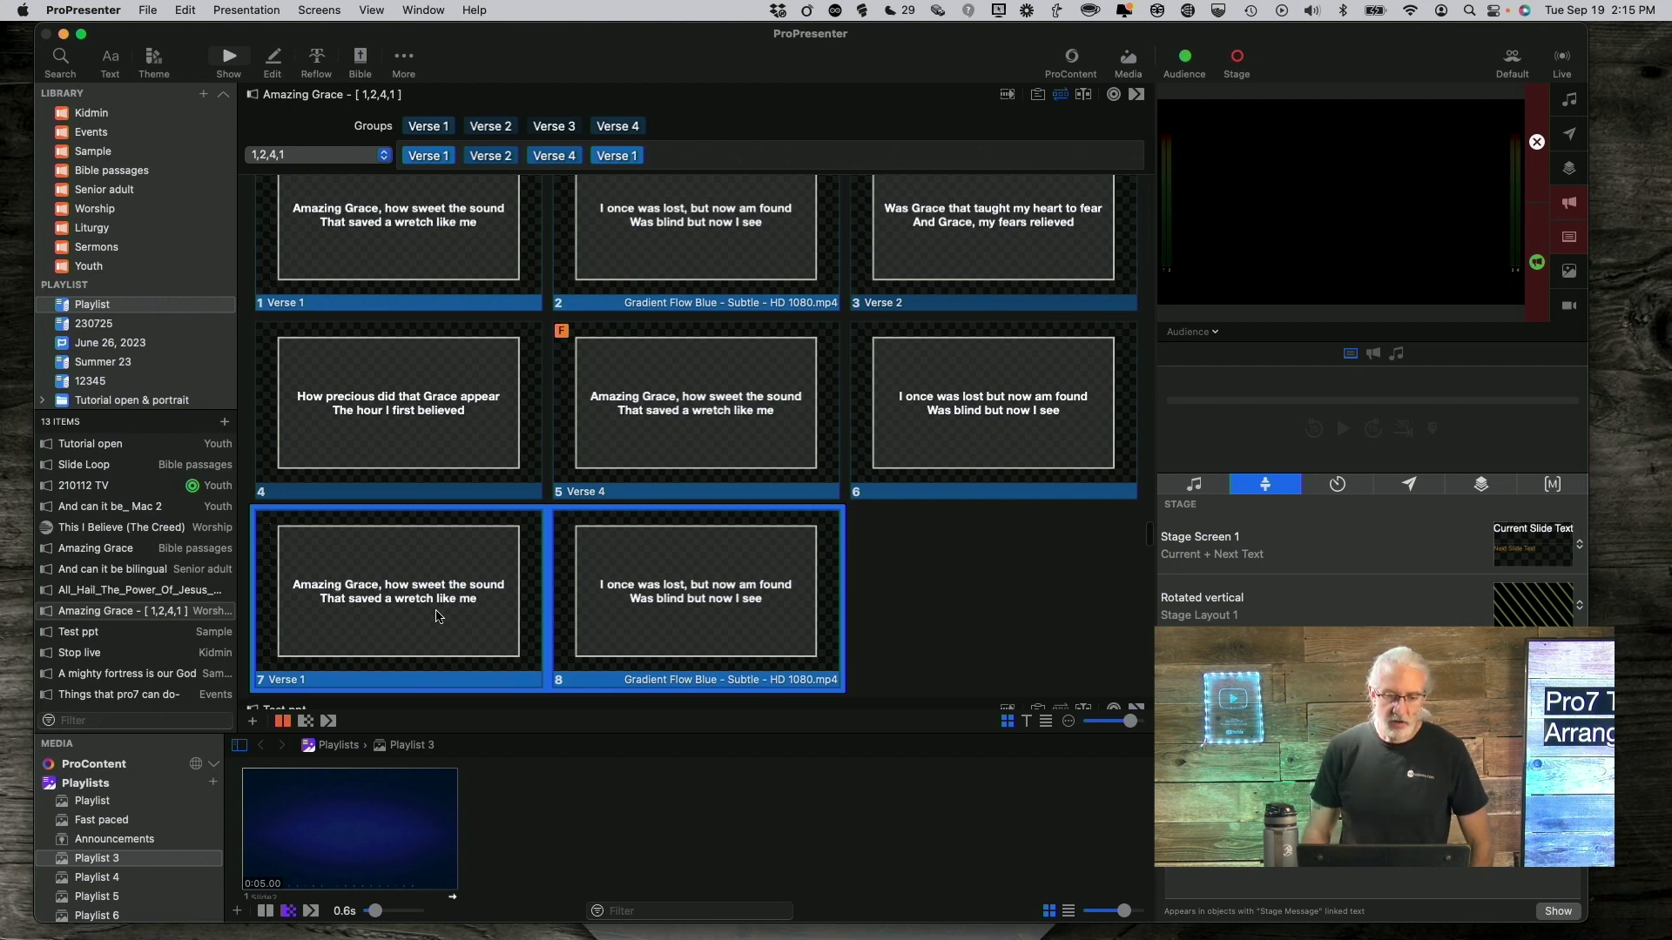
pyautogui.rightClick(436, 616)
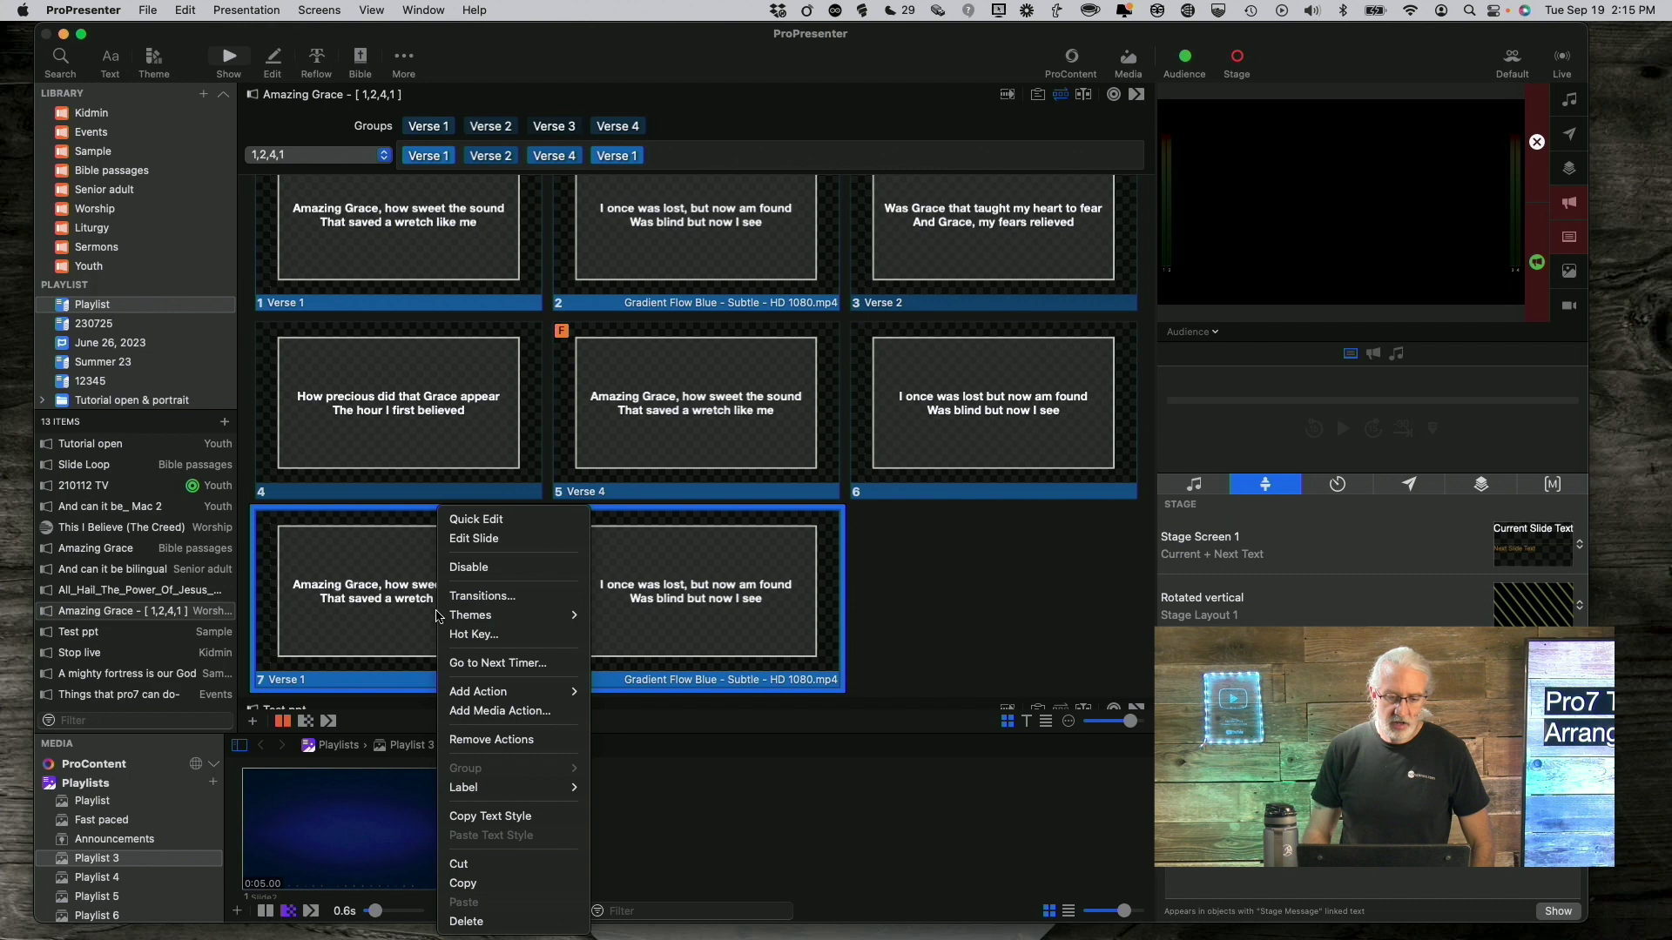
pyautogui.click(458, 885)
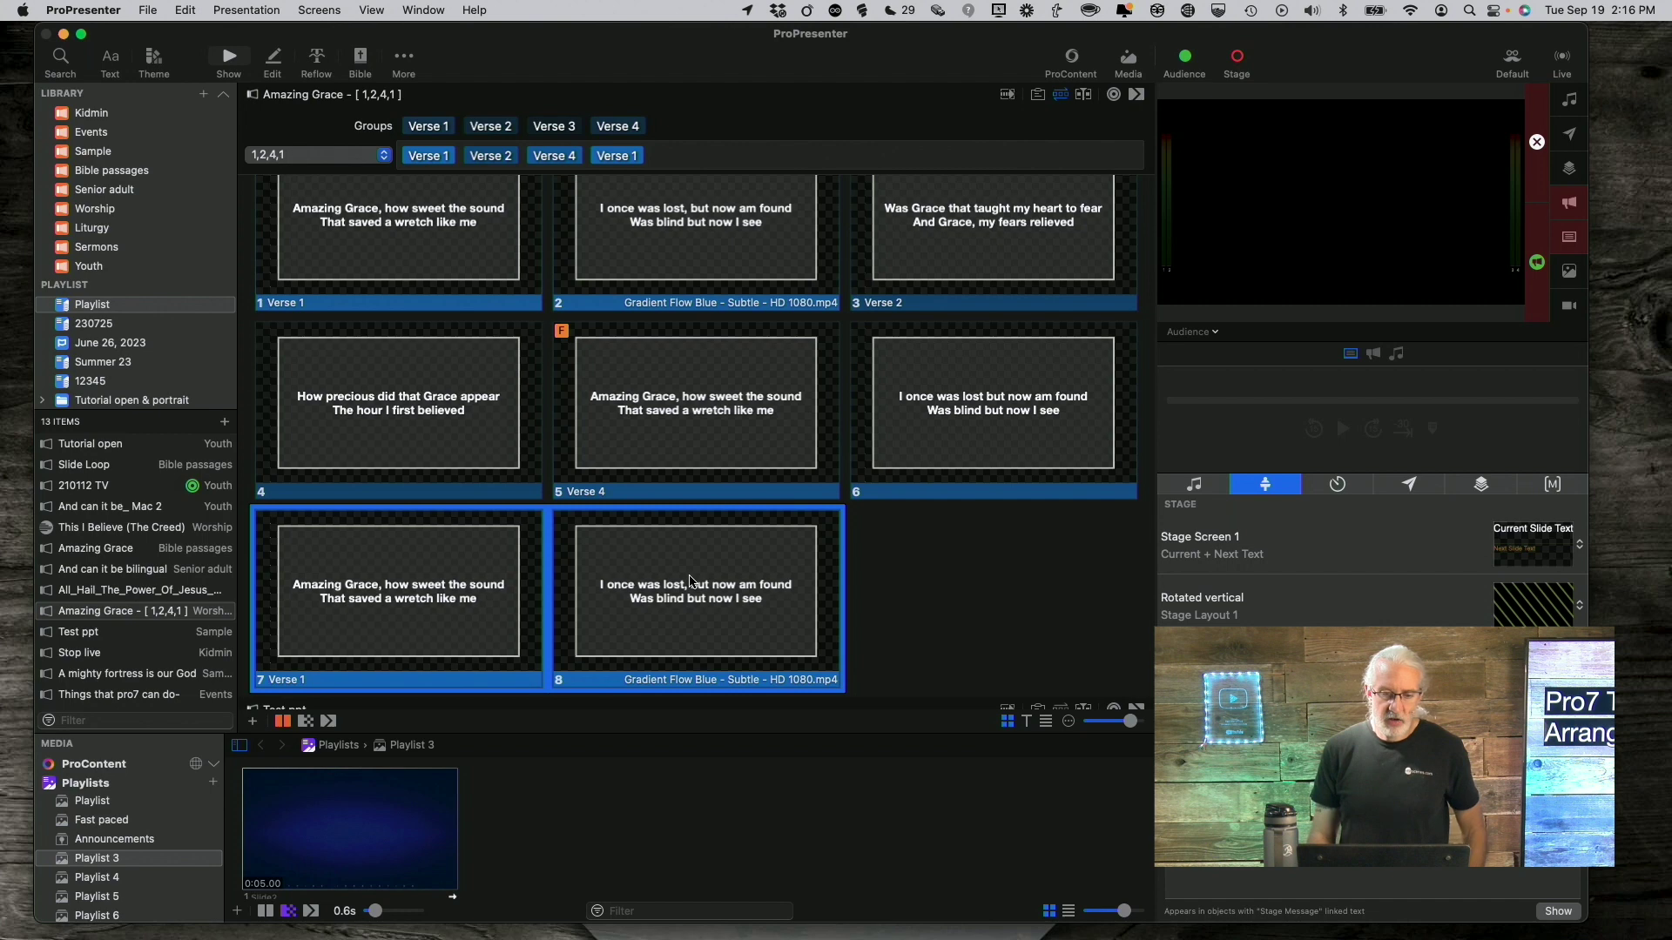
pyautogui.click(944, 614)
# Paste the copied Verse 1 slide pair after slide 8, filling slides 9–12
pyautogui.rightClick(787, 600)
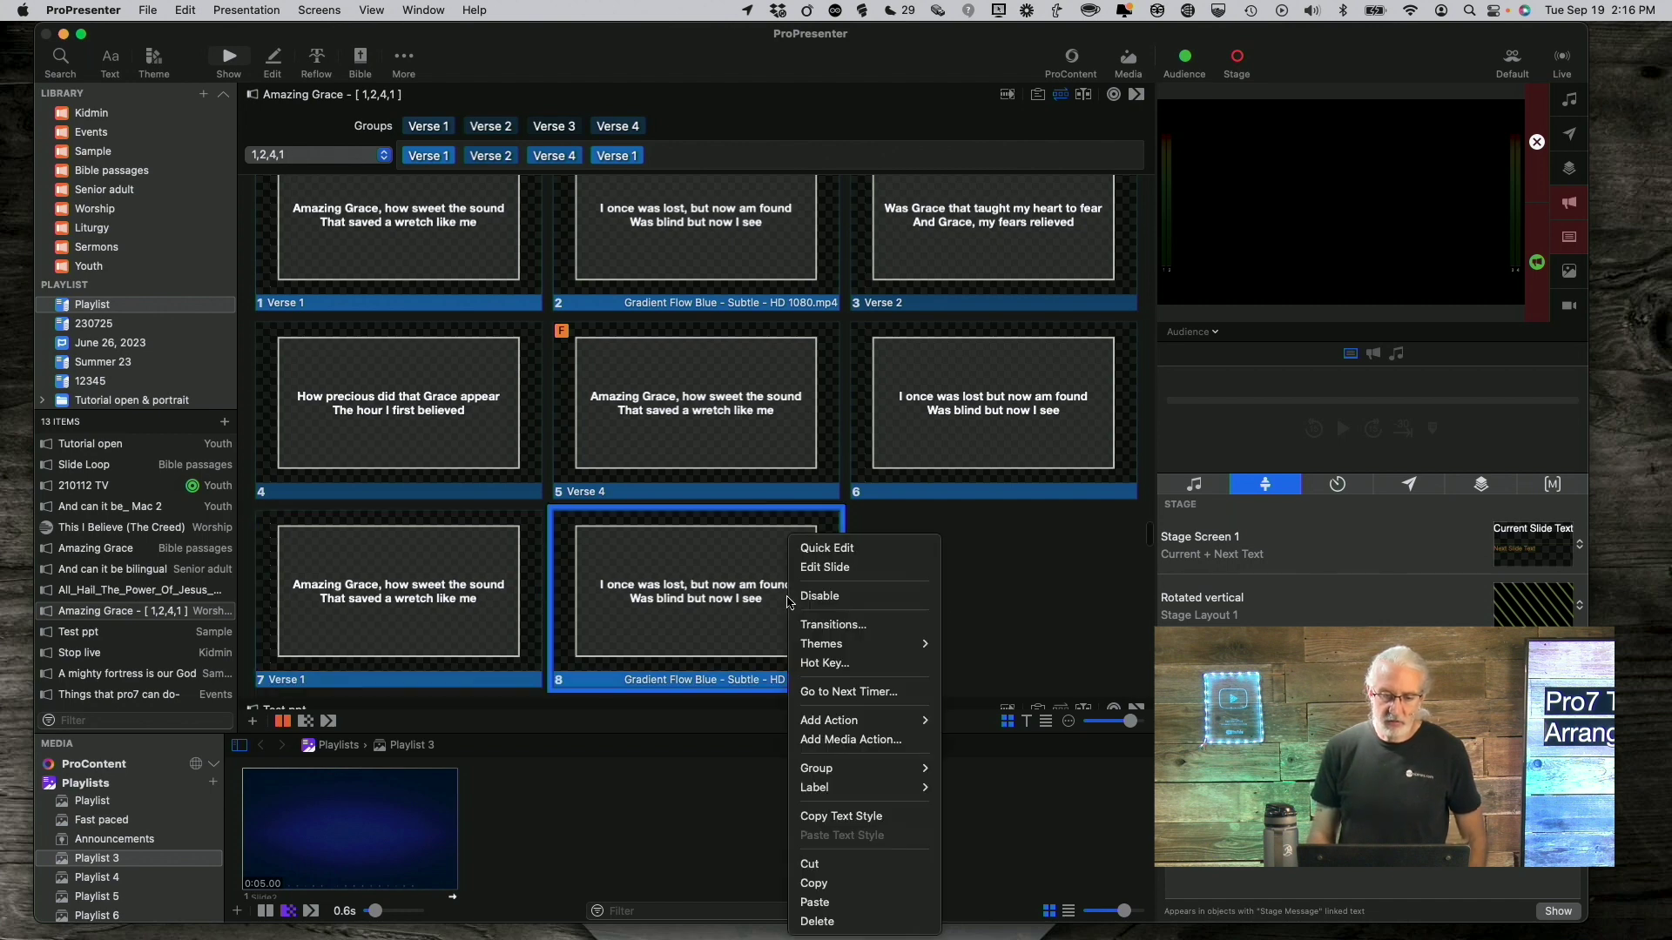
pyautogui.click(810, 903)
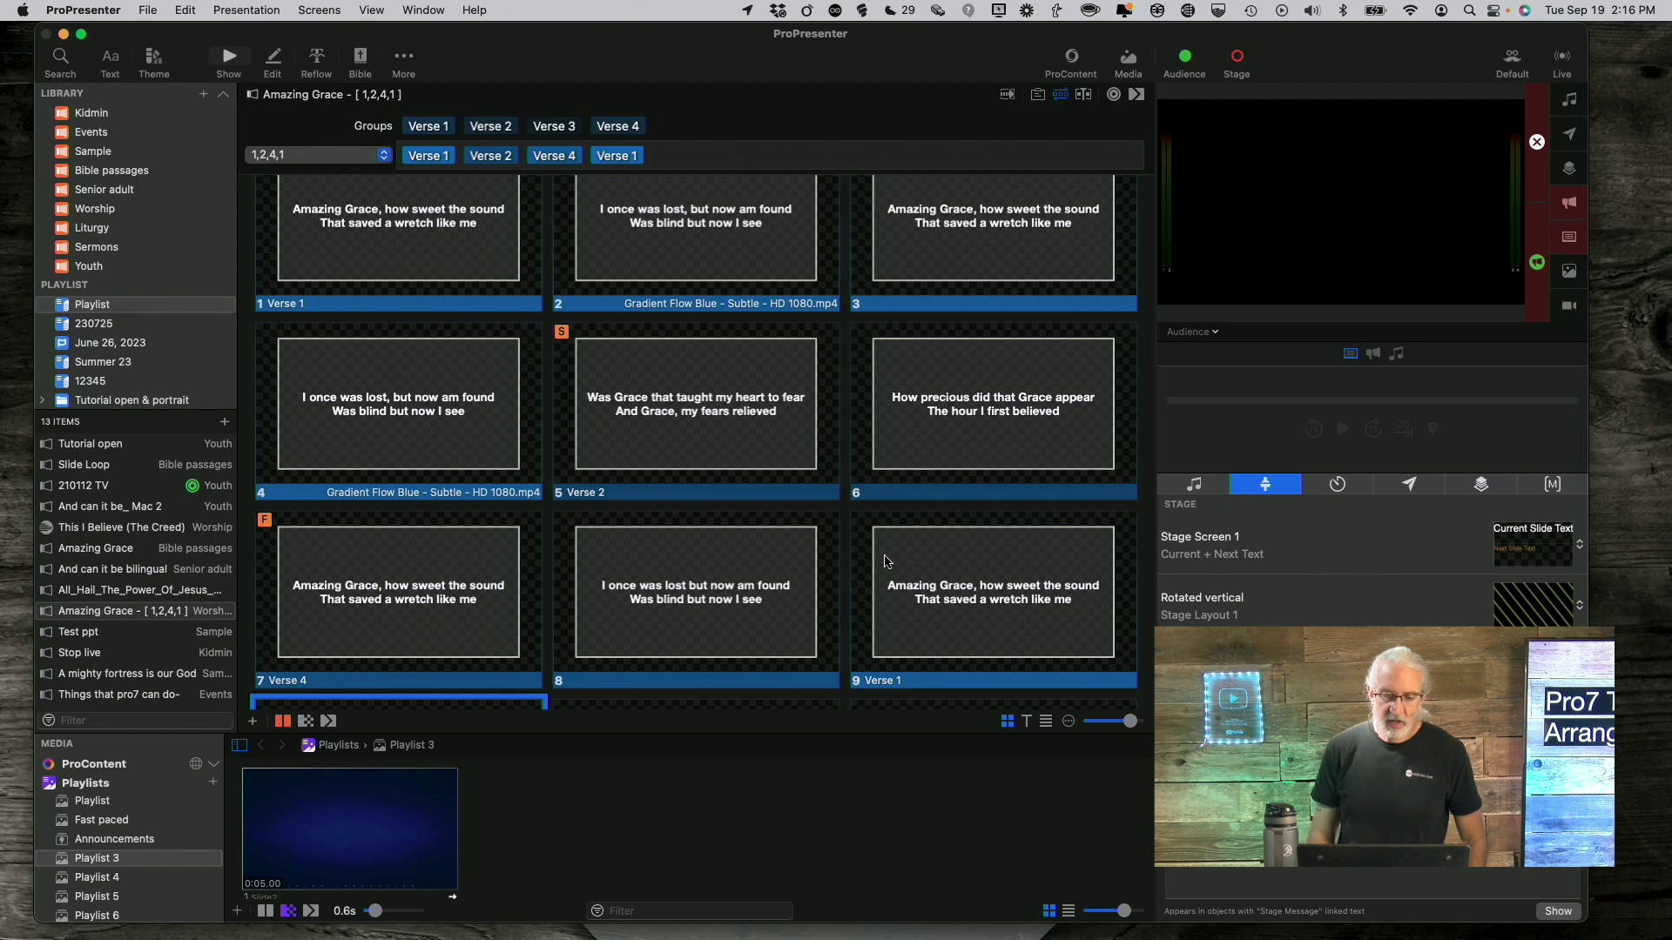
pyautogui.scroll(-2, 884, 564)
pyautogui.scroll(-10, 886, 562)
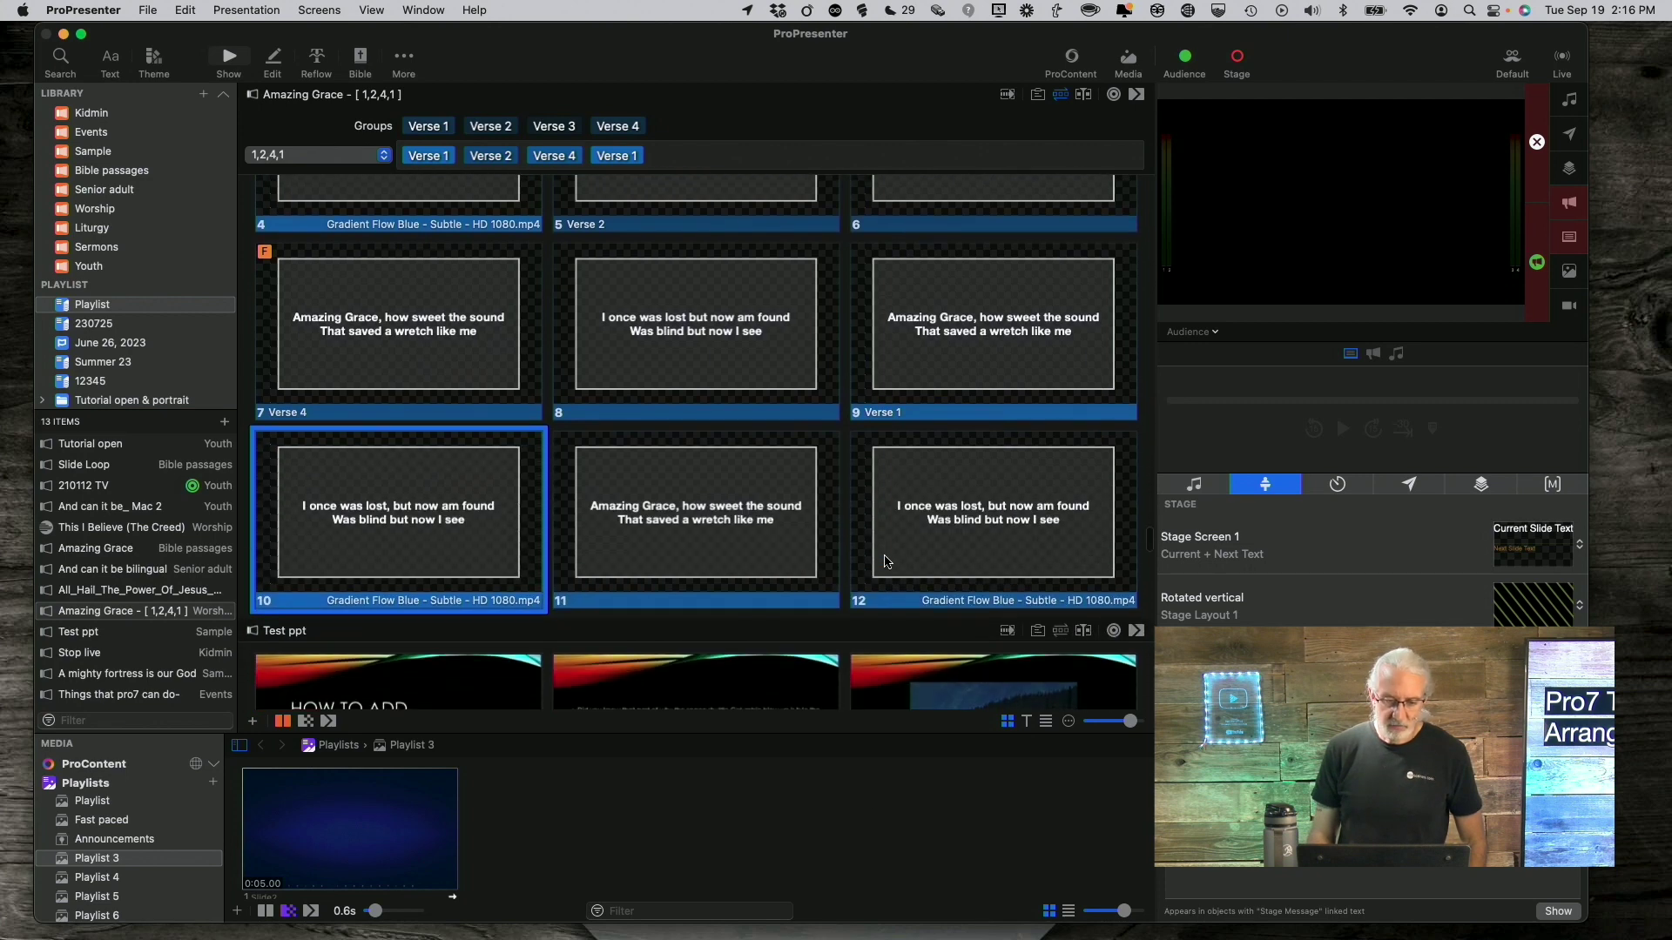
pyautogui.scroll(1, 886, 561)
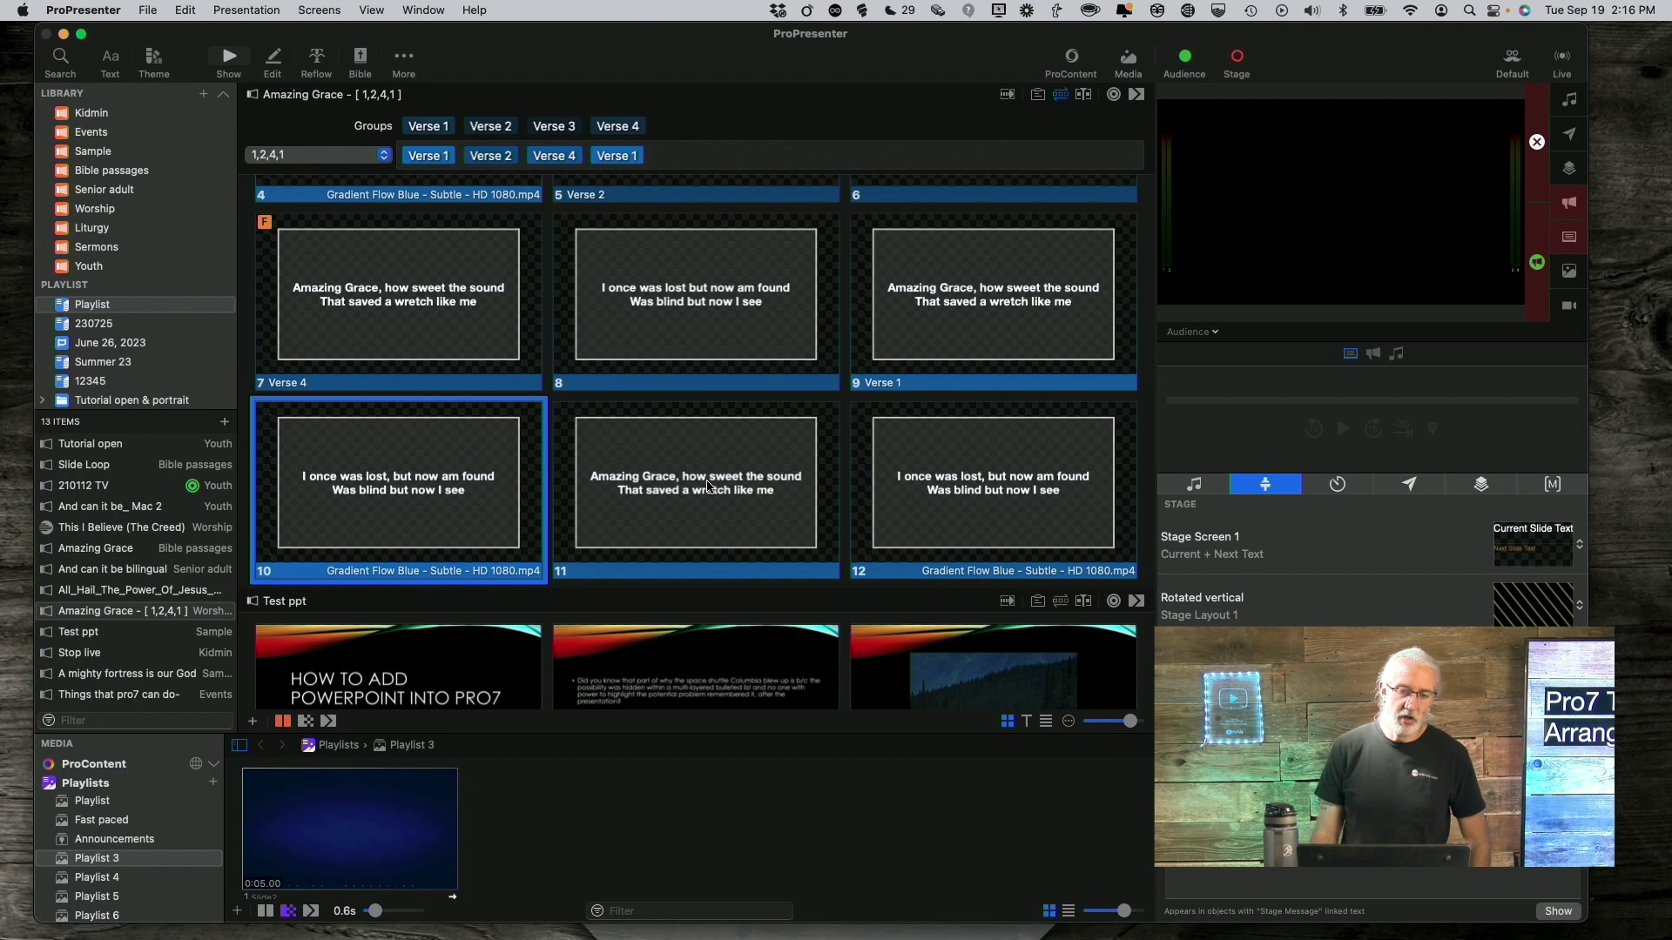
# Assign pasted slide 11 to a new Verse 5 group
pyautogui.rightClick(663, 490)
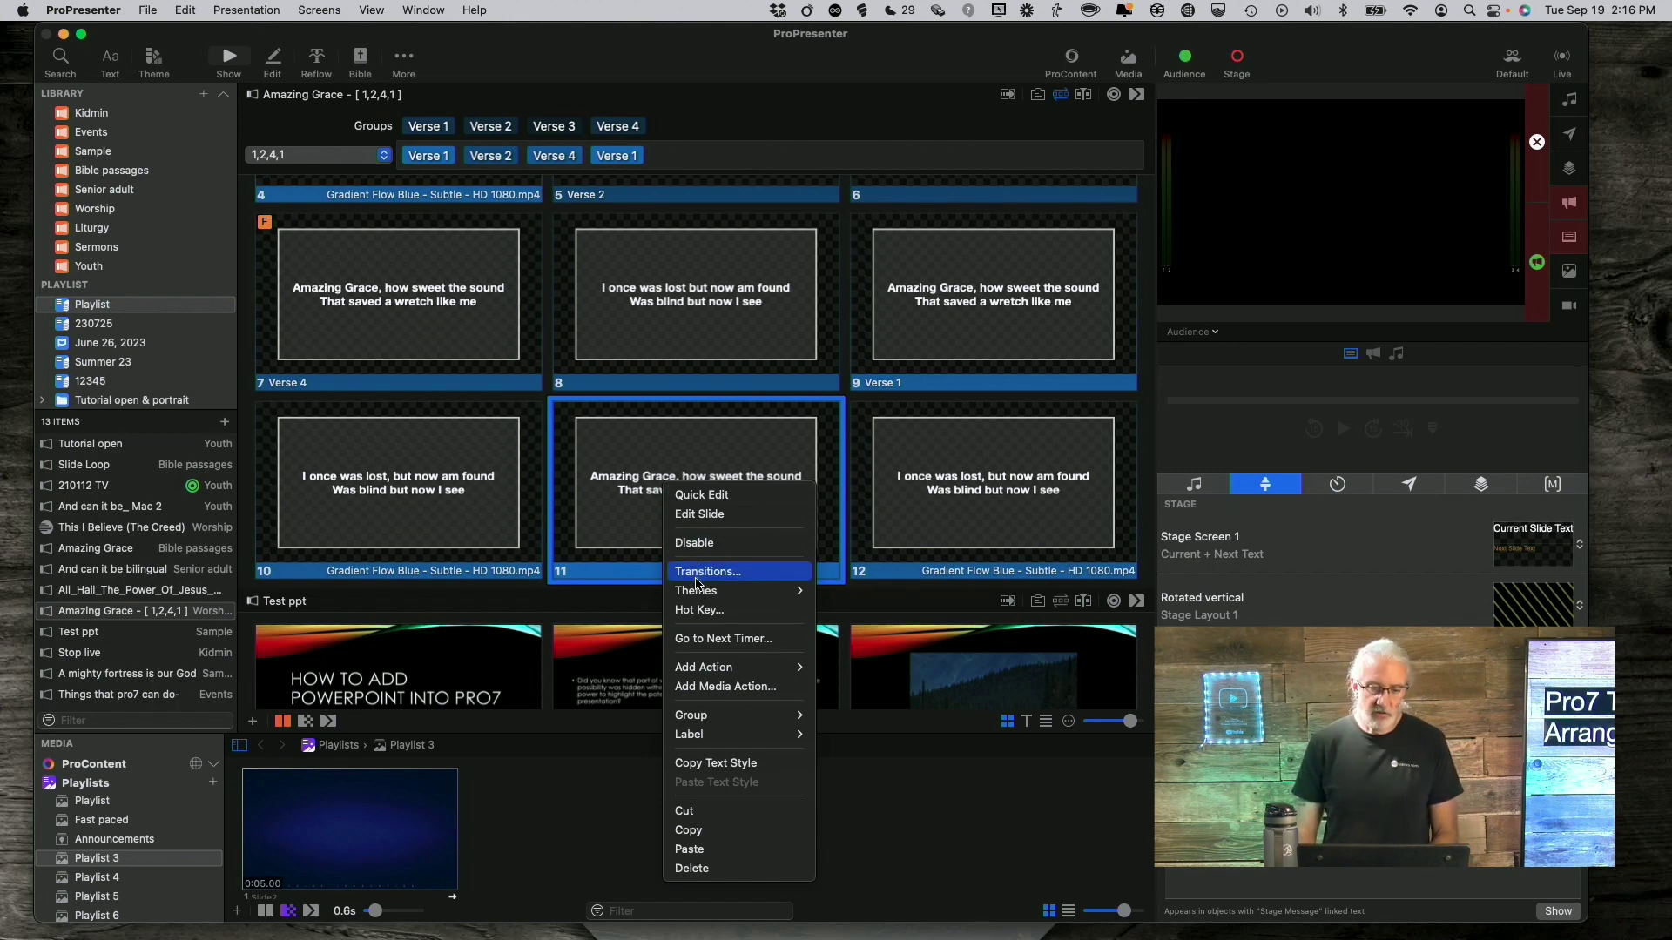
pyautogui.moveTo(701, 717)
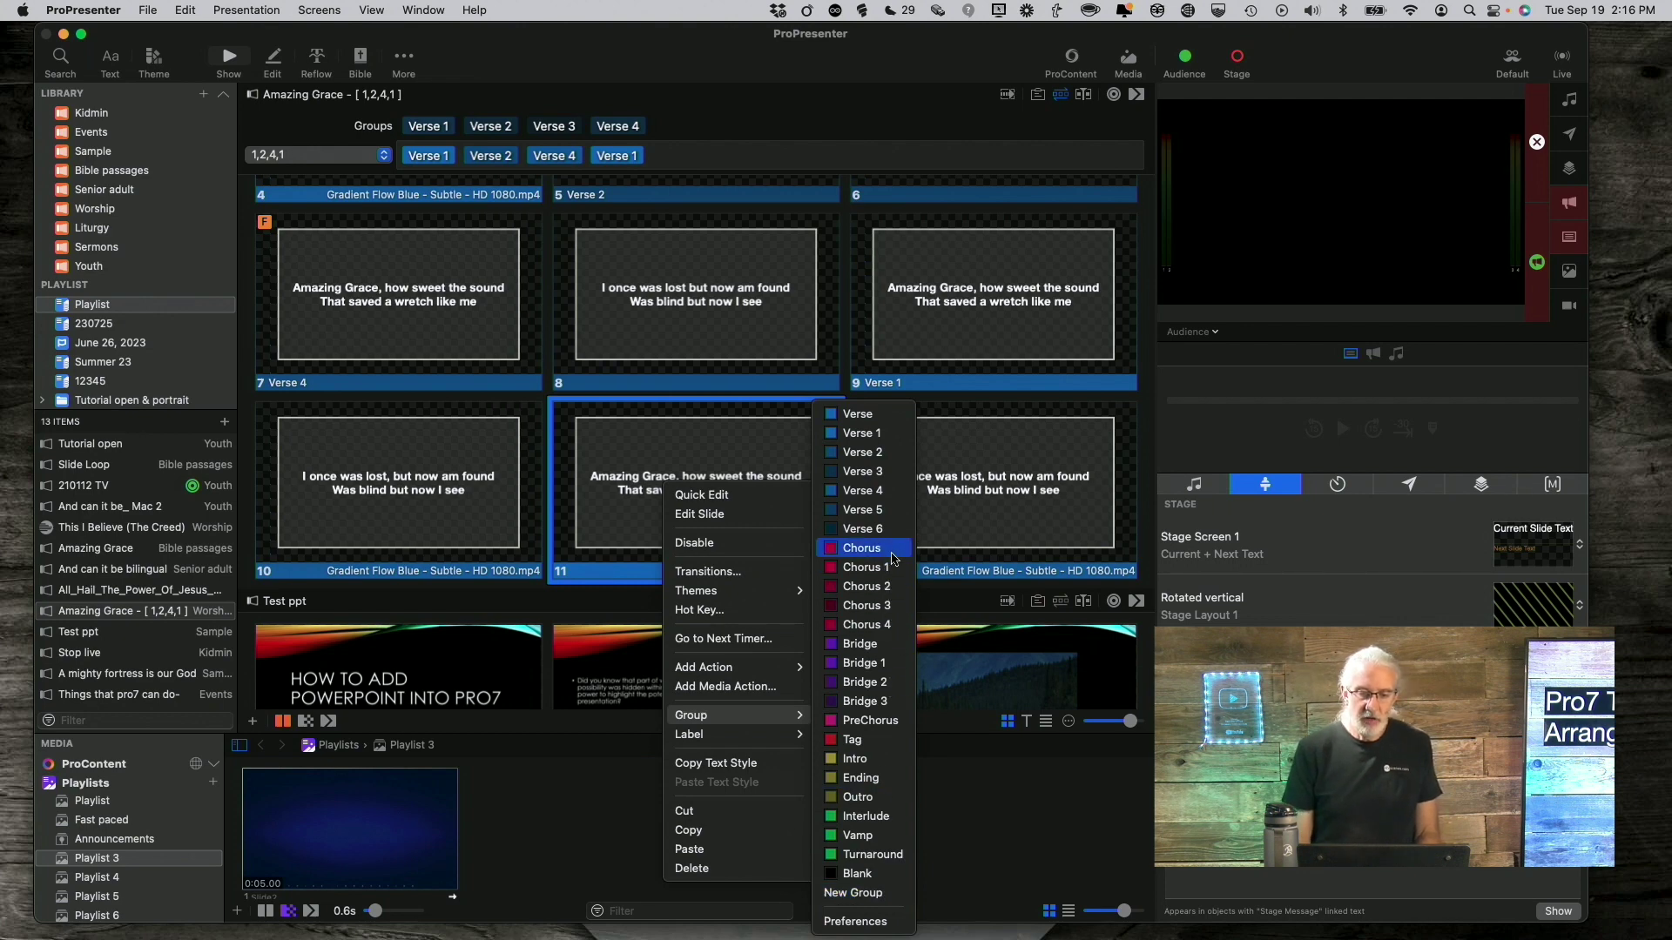
pyautogui.click(882, 510)
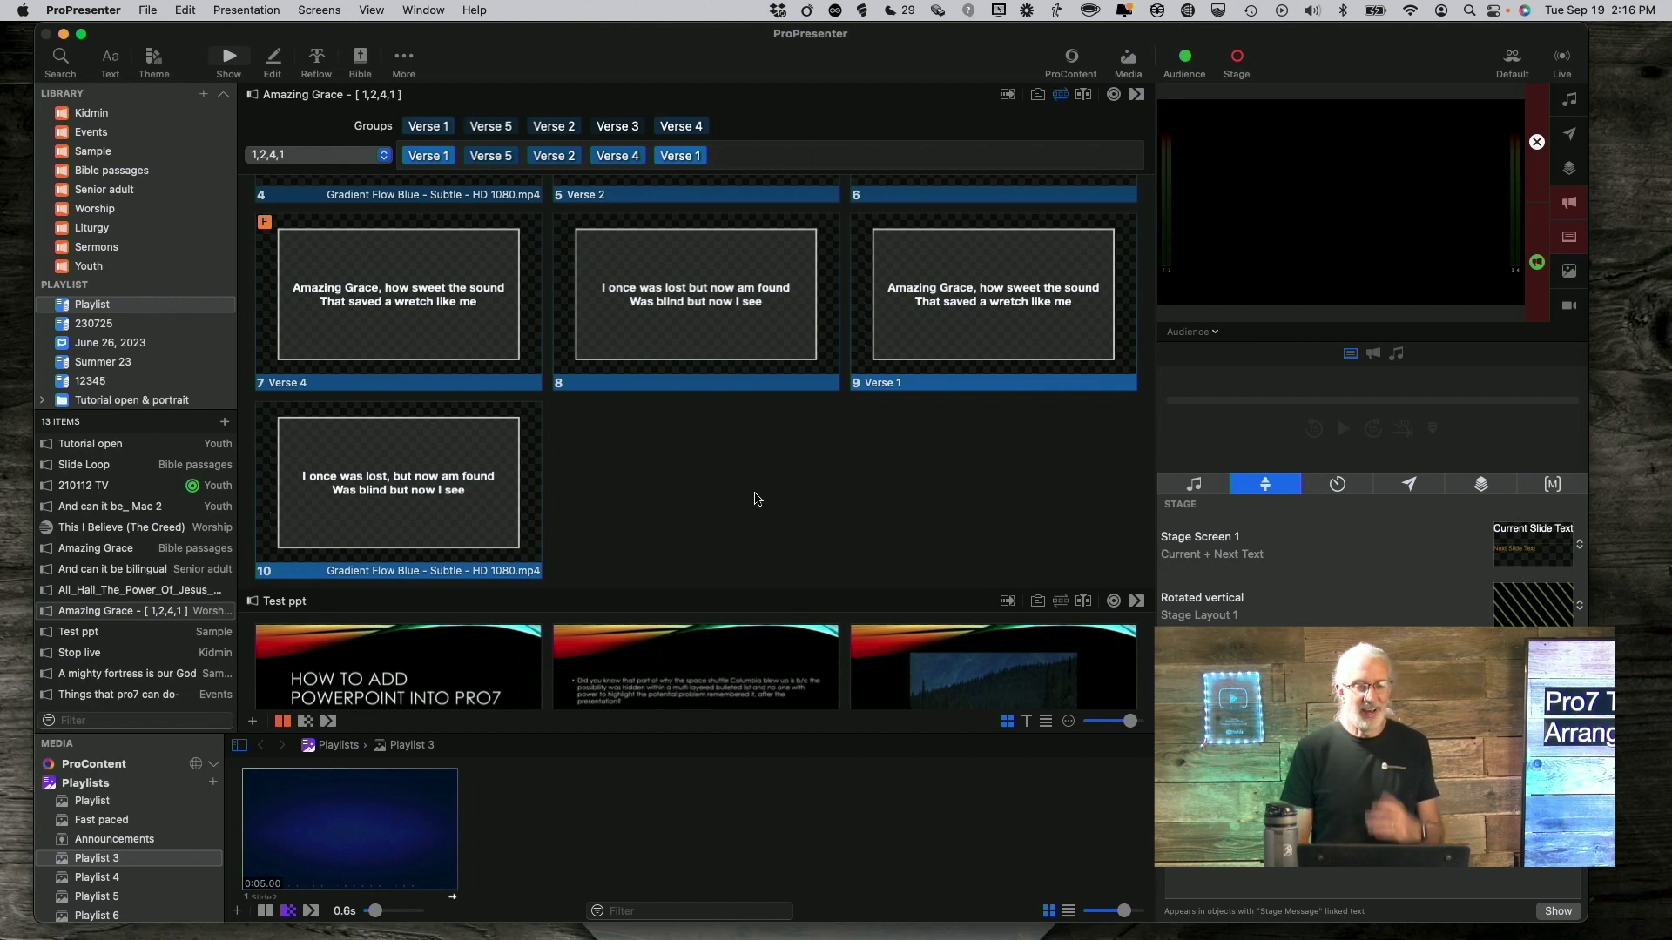
# Remove the last Verse 1 chip from the 1,2,4,1 arrangement and drag Verse 5 to the end
pyautogui.scroll(10, 756, 499)
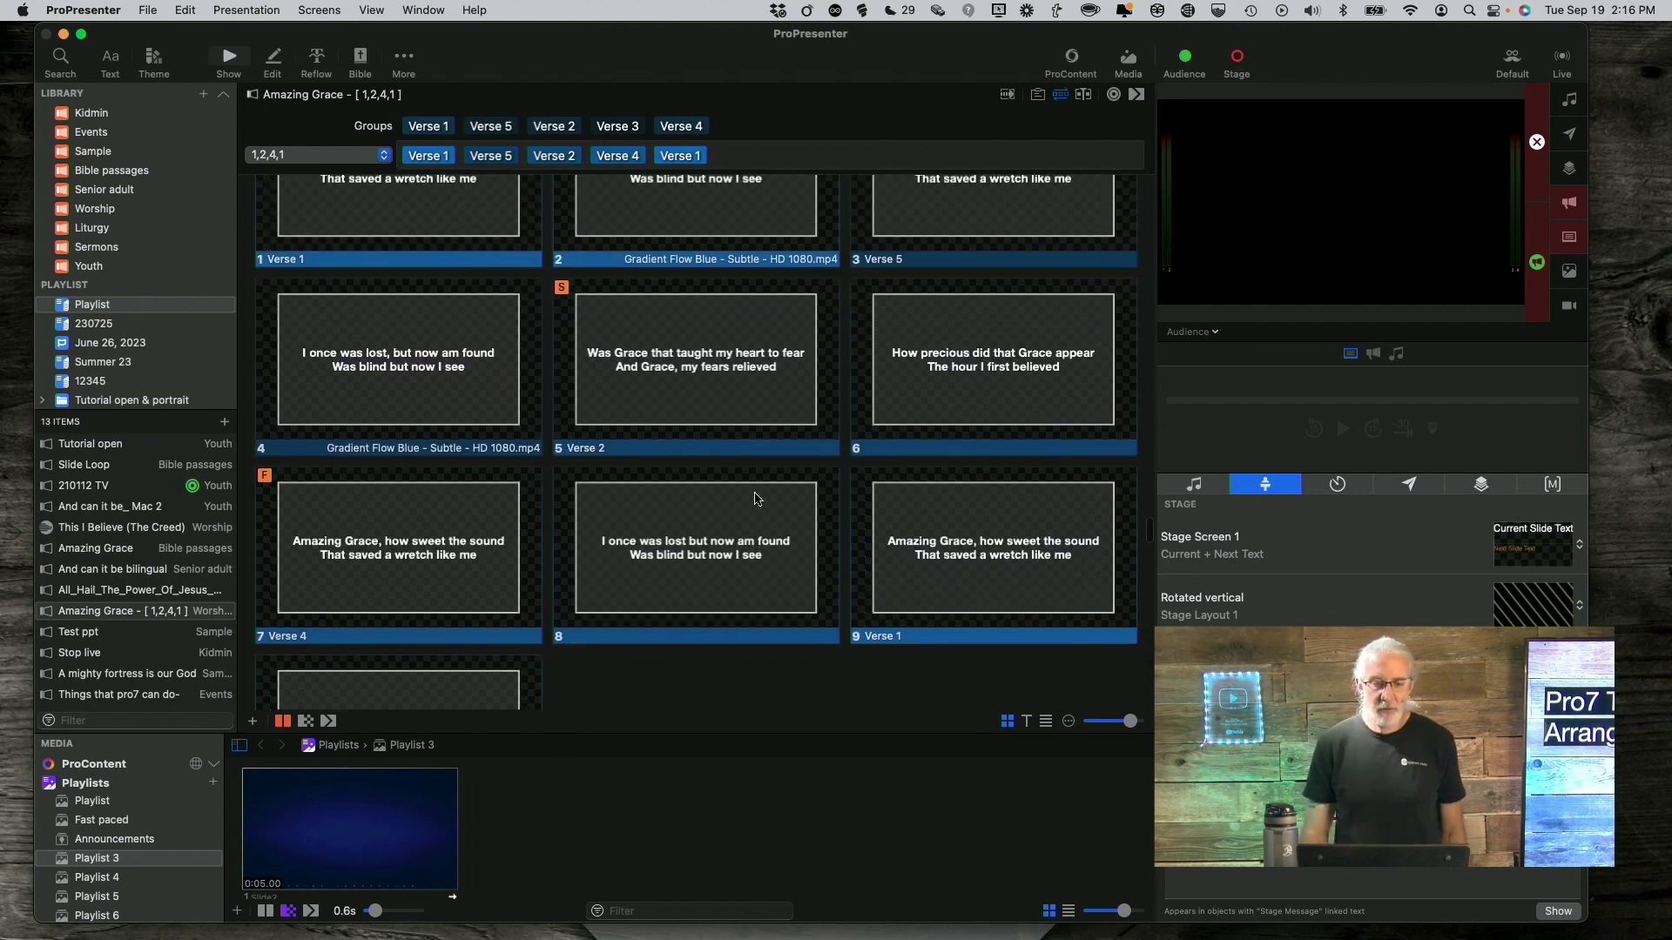
pyautogui.scroll(1, 755, 499)
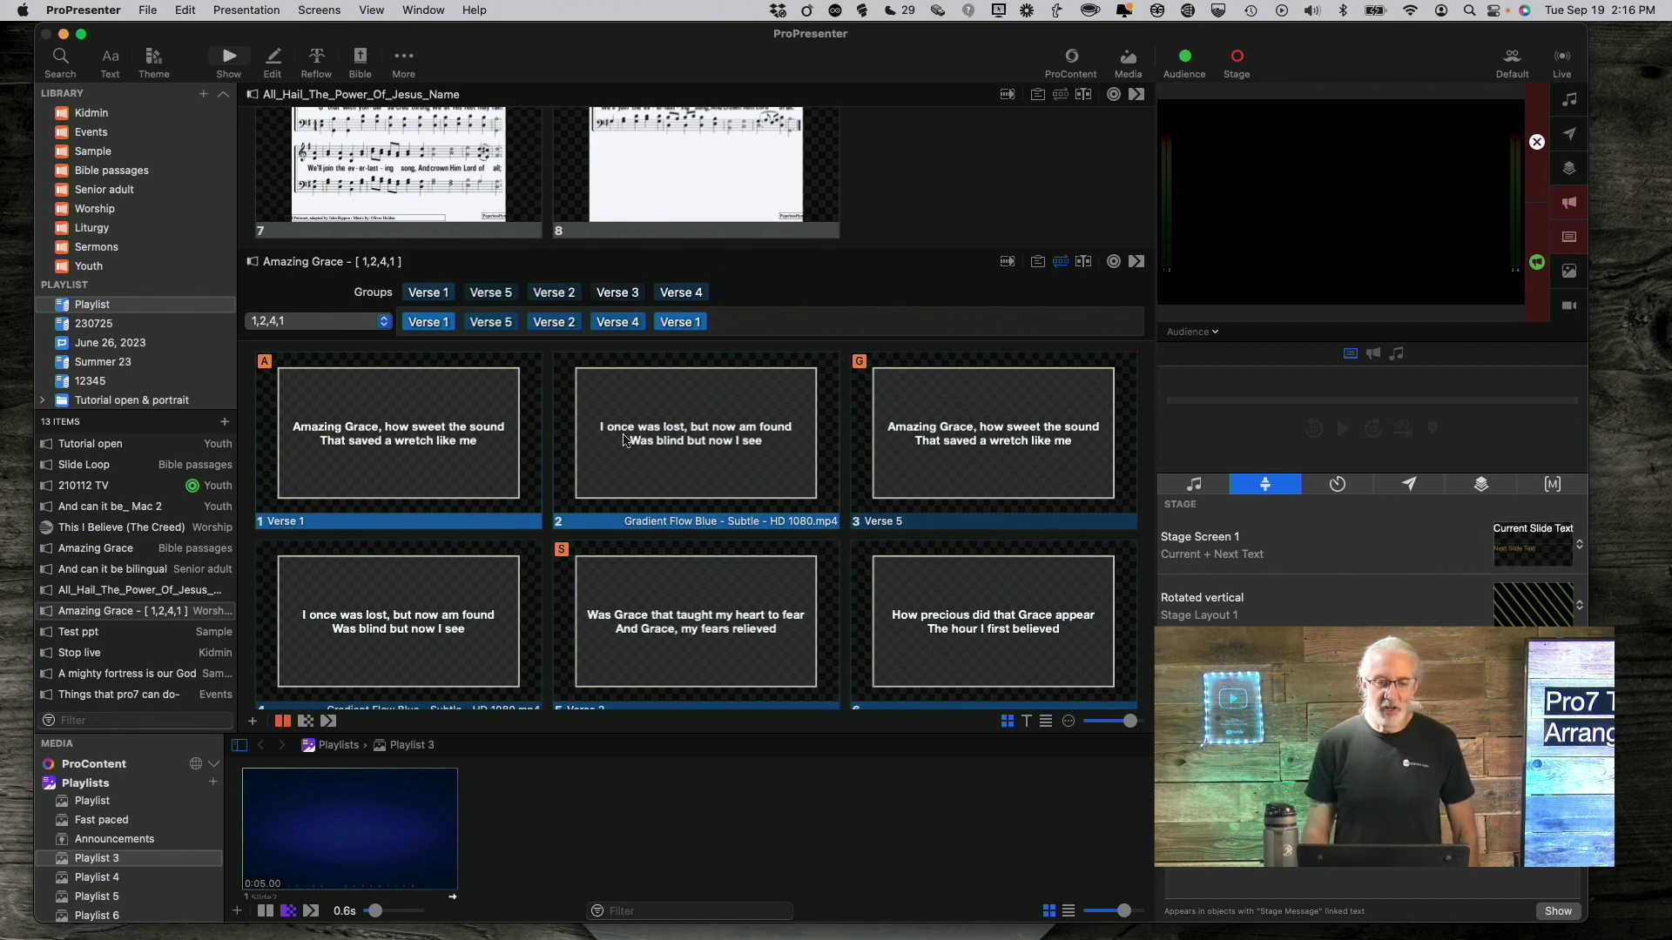
pyautogui.moveTo(476, 326)
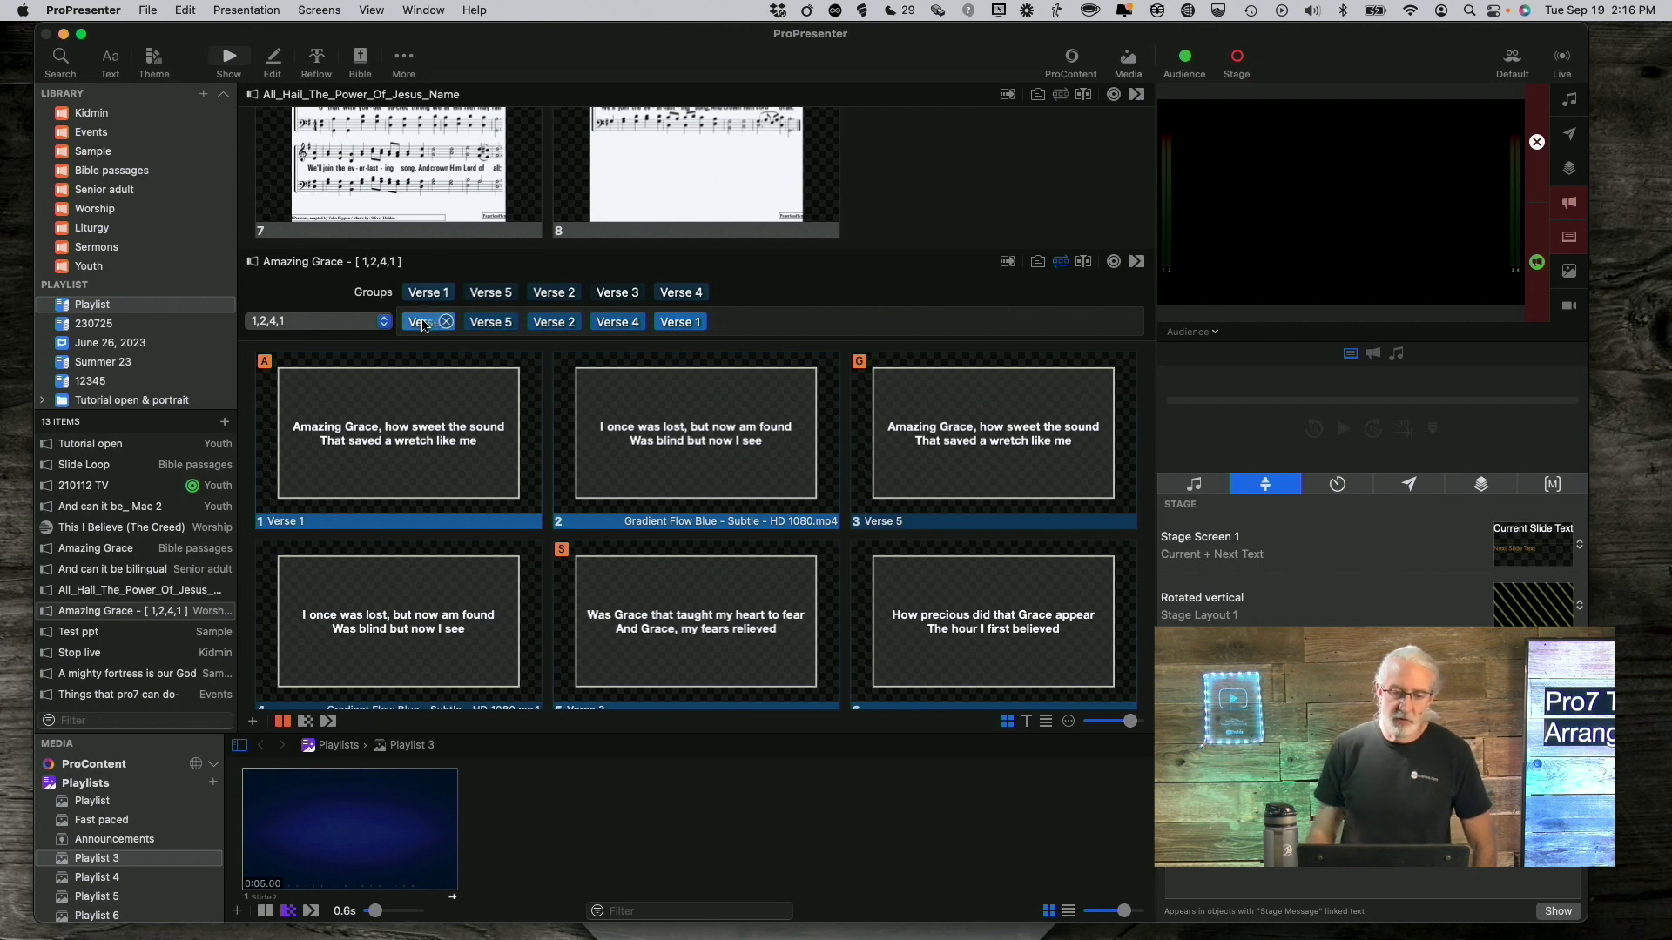
pyautogui.moveTo(636, 326)
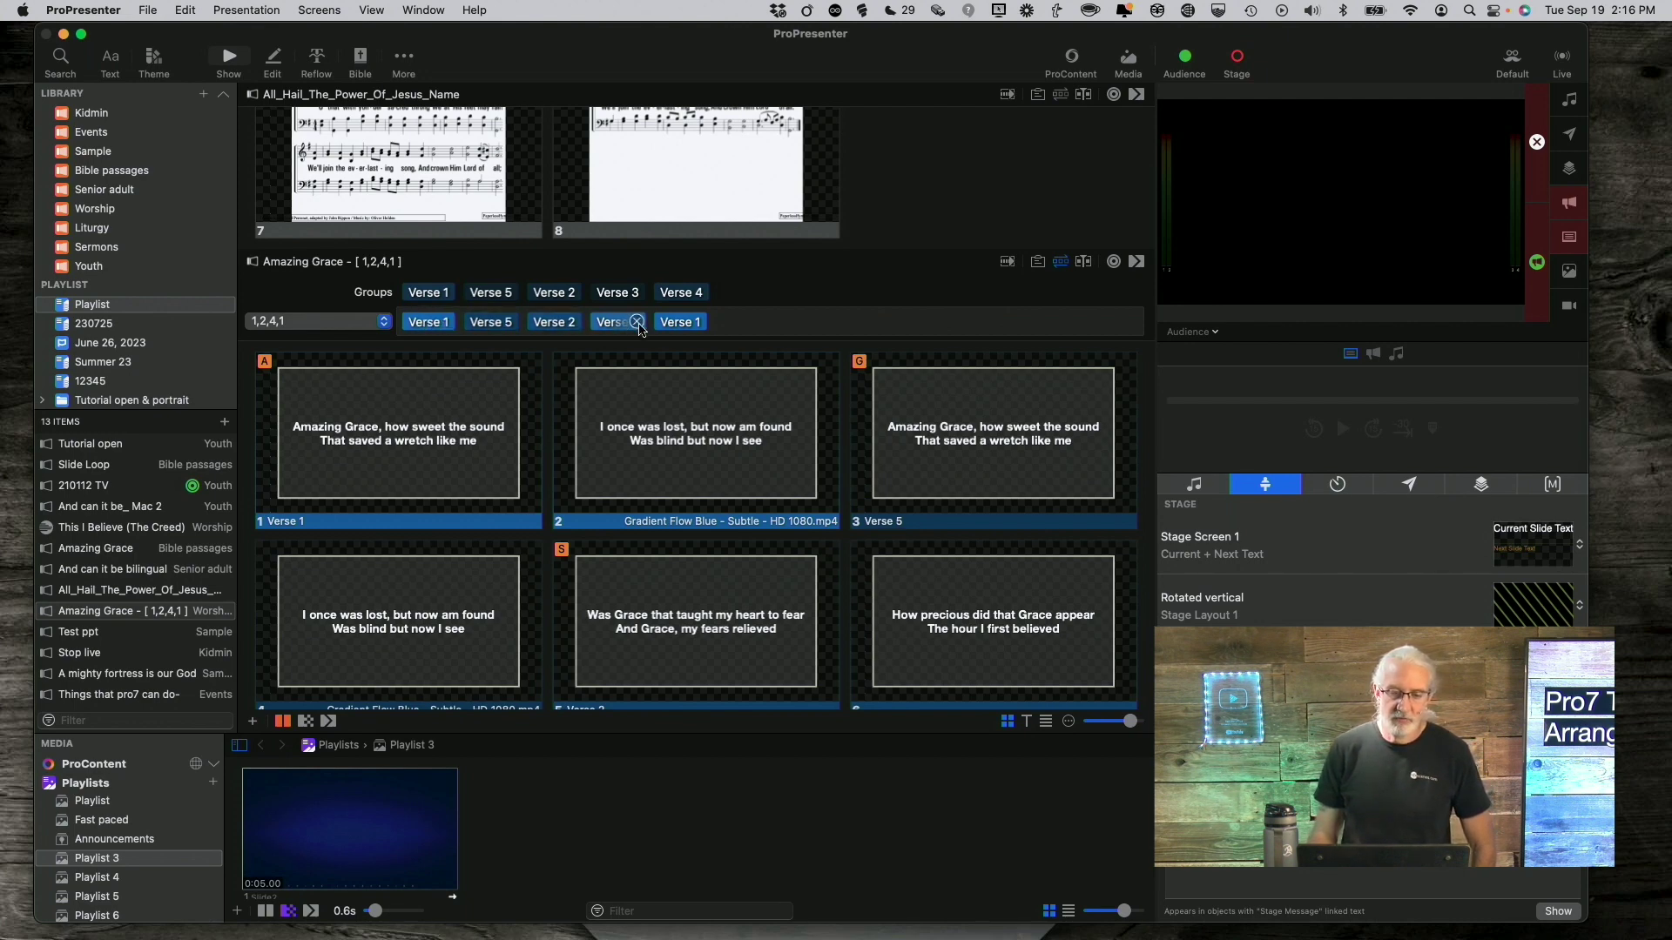
pyautogui.moveTo(702, 325)
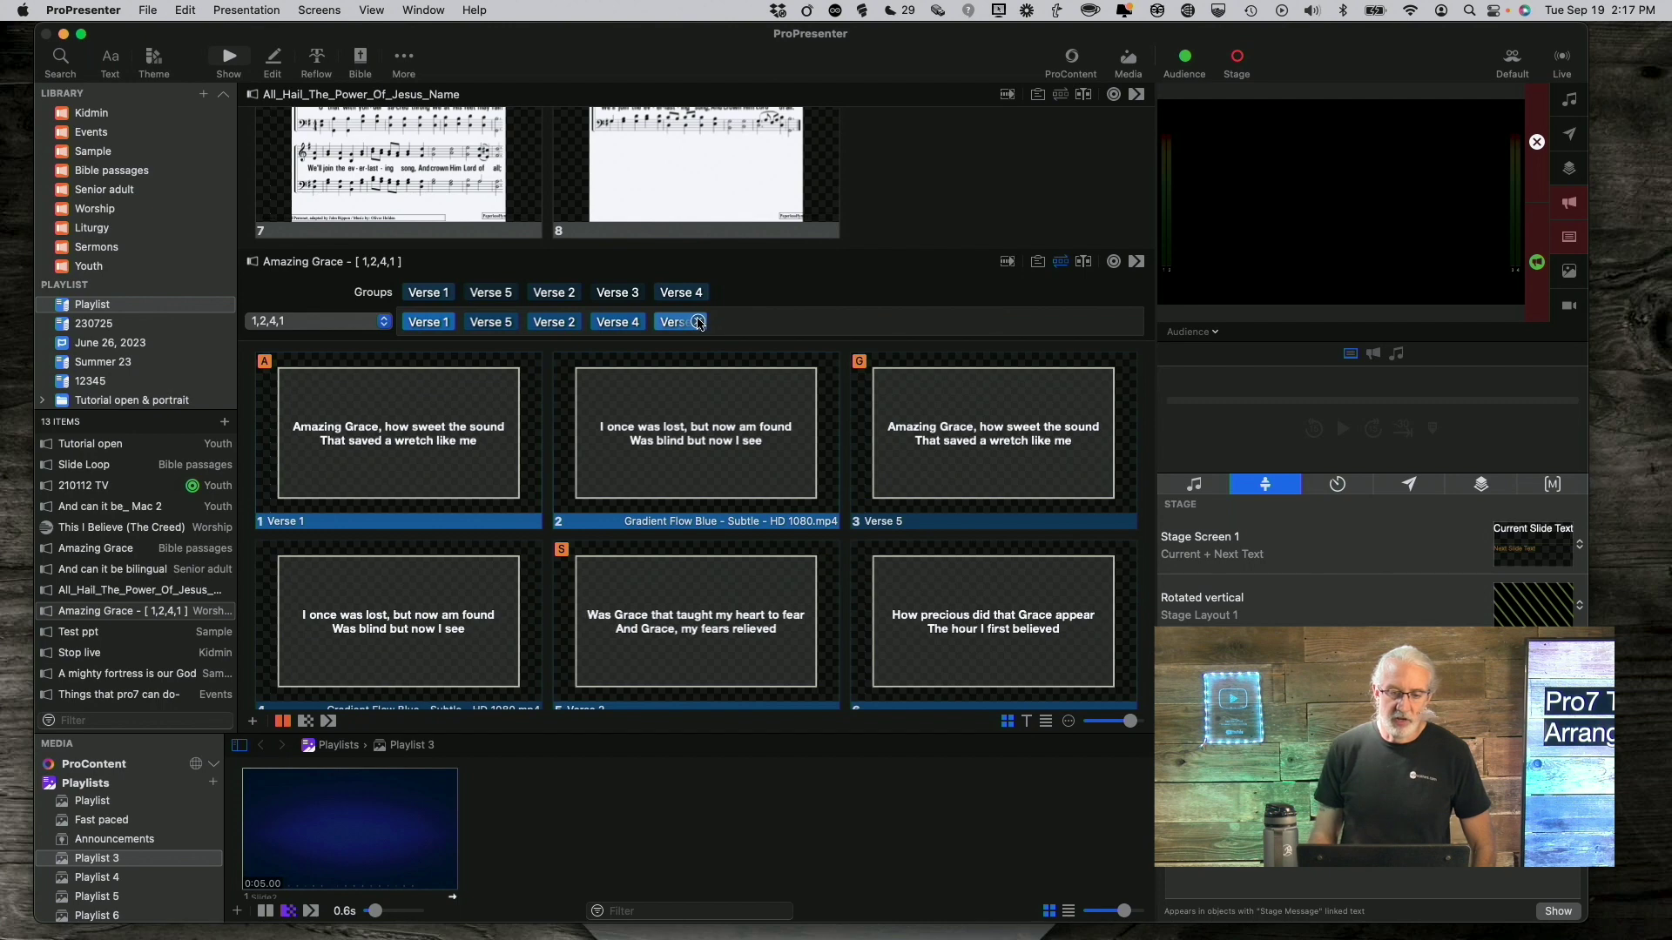
pyautogui.click(699, 323)
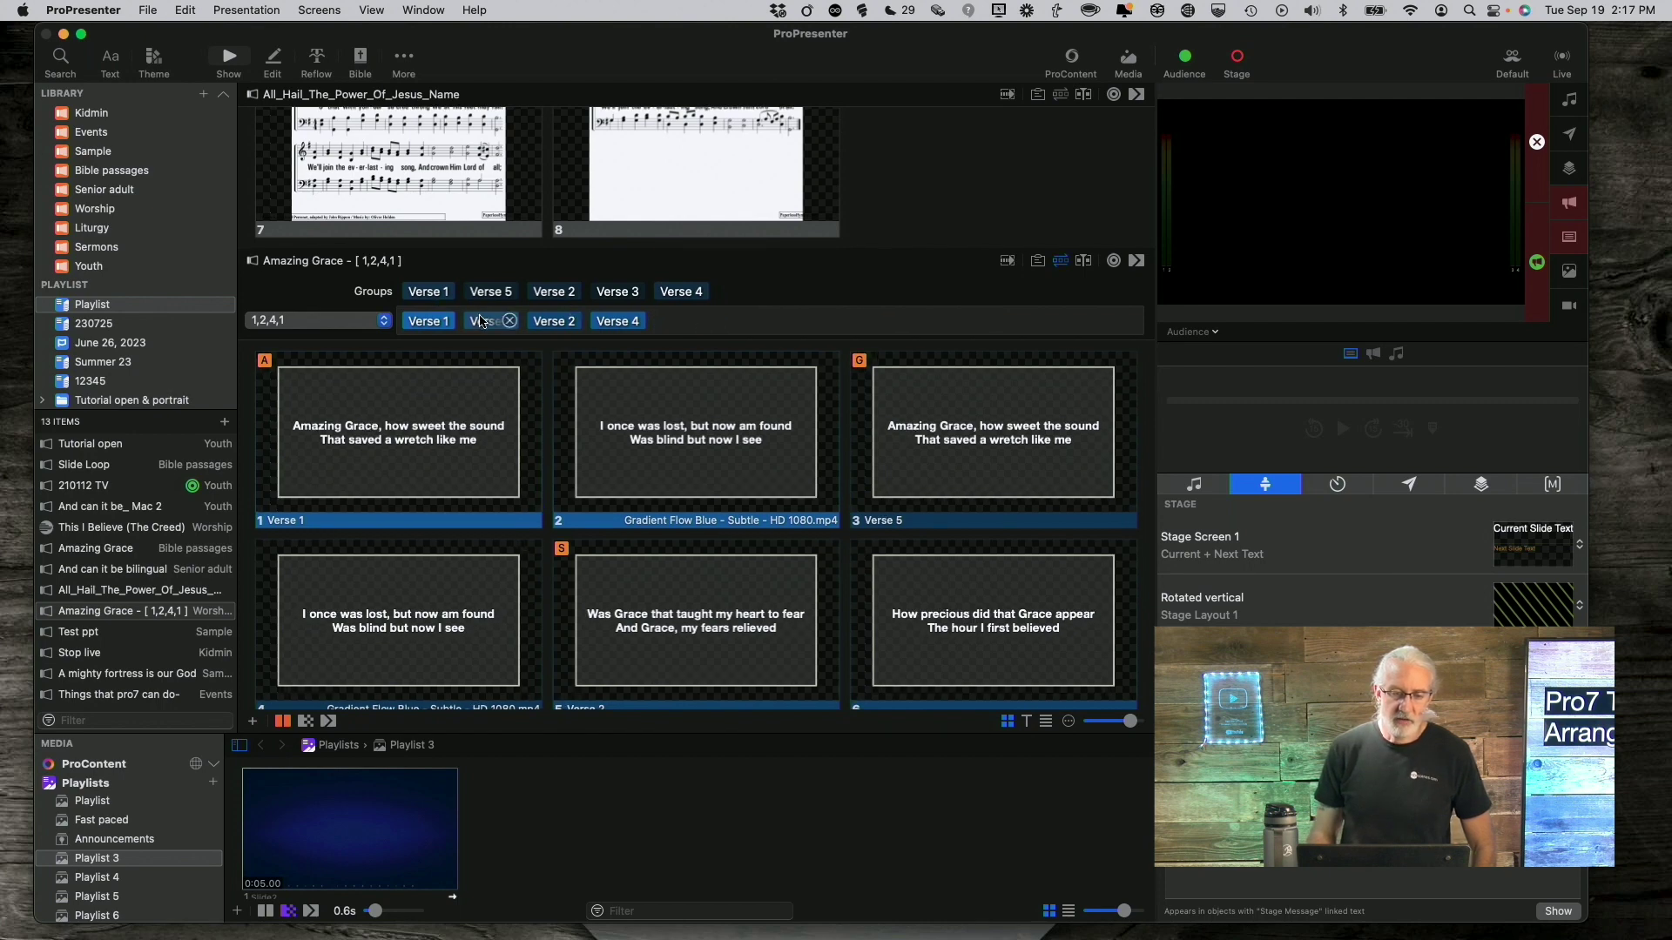
pyautogui.moveTo(478, 322); pyautogui.dragTo(639, 324)
pyautogui.scroll(-4, 657, 364)
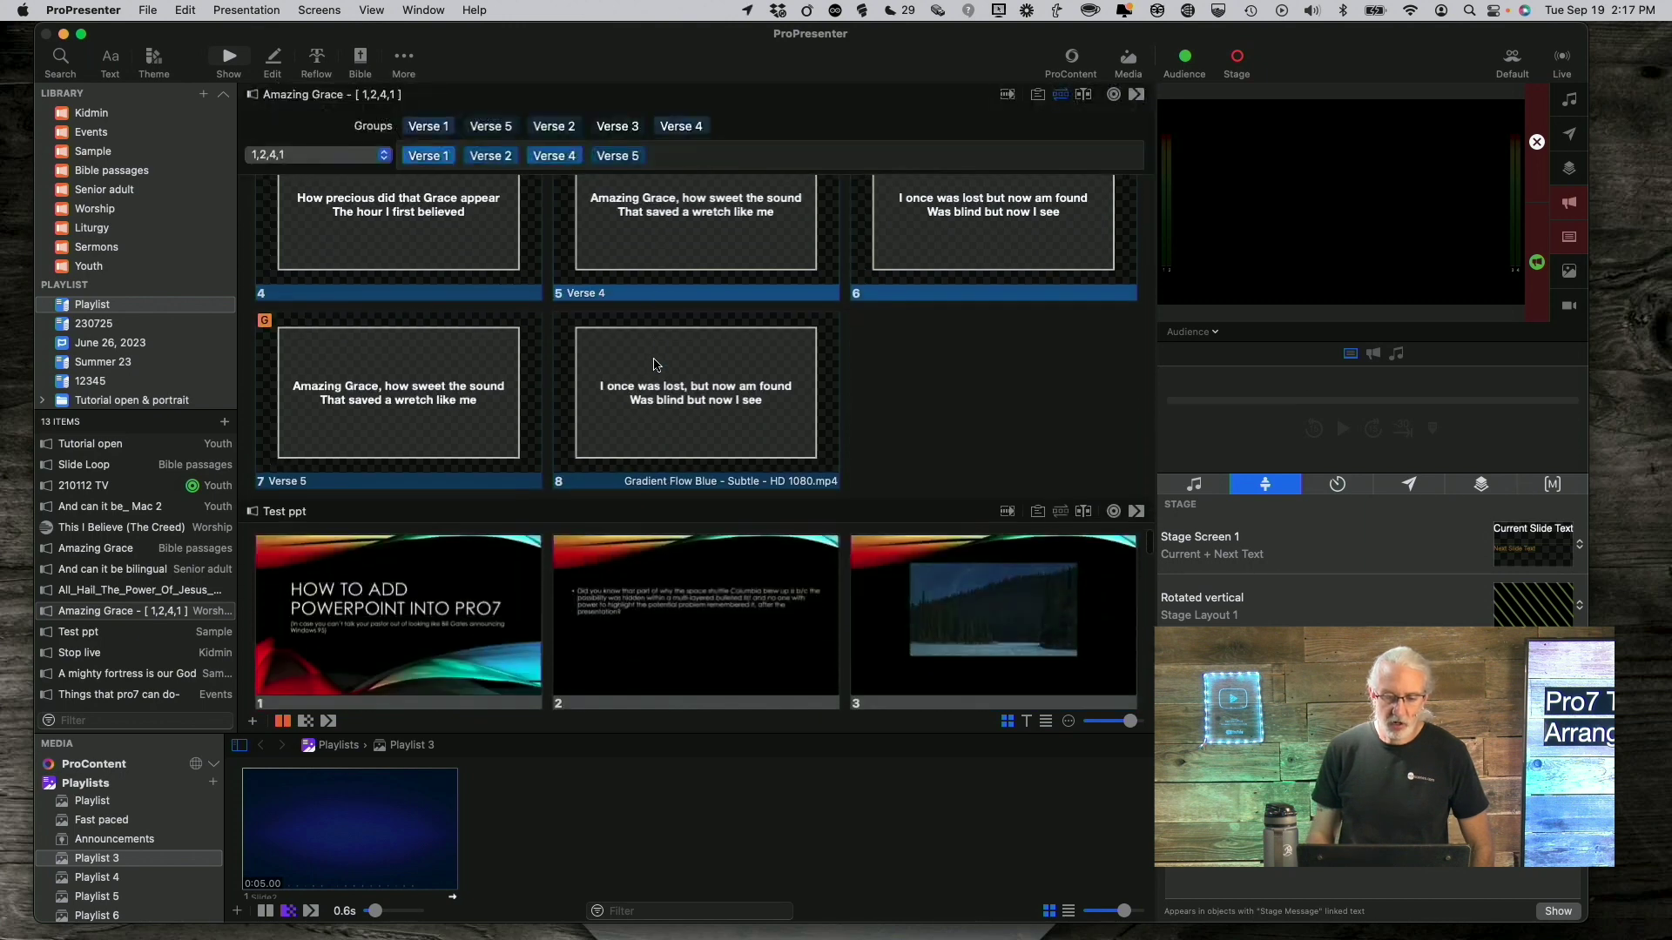
# Disable, then delete, the extra slide 8 that carries the background video
pyautogui.scroll(3, 656, 364)
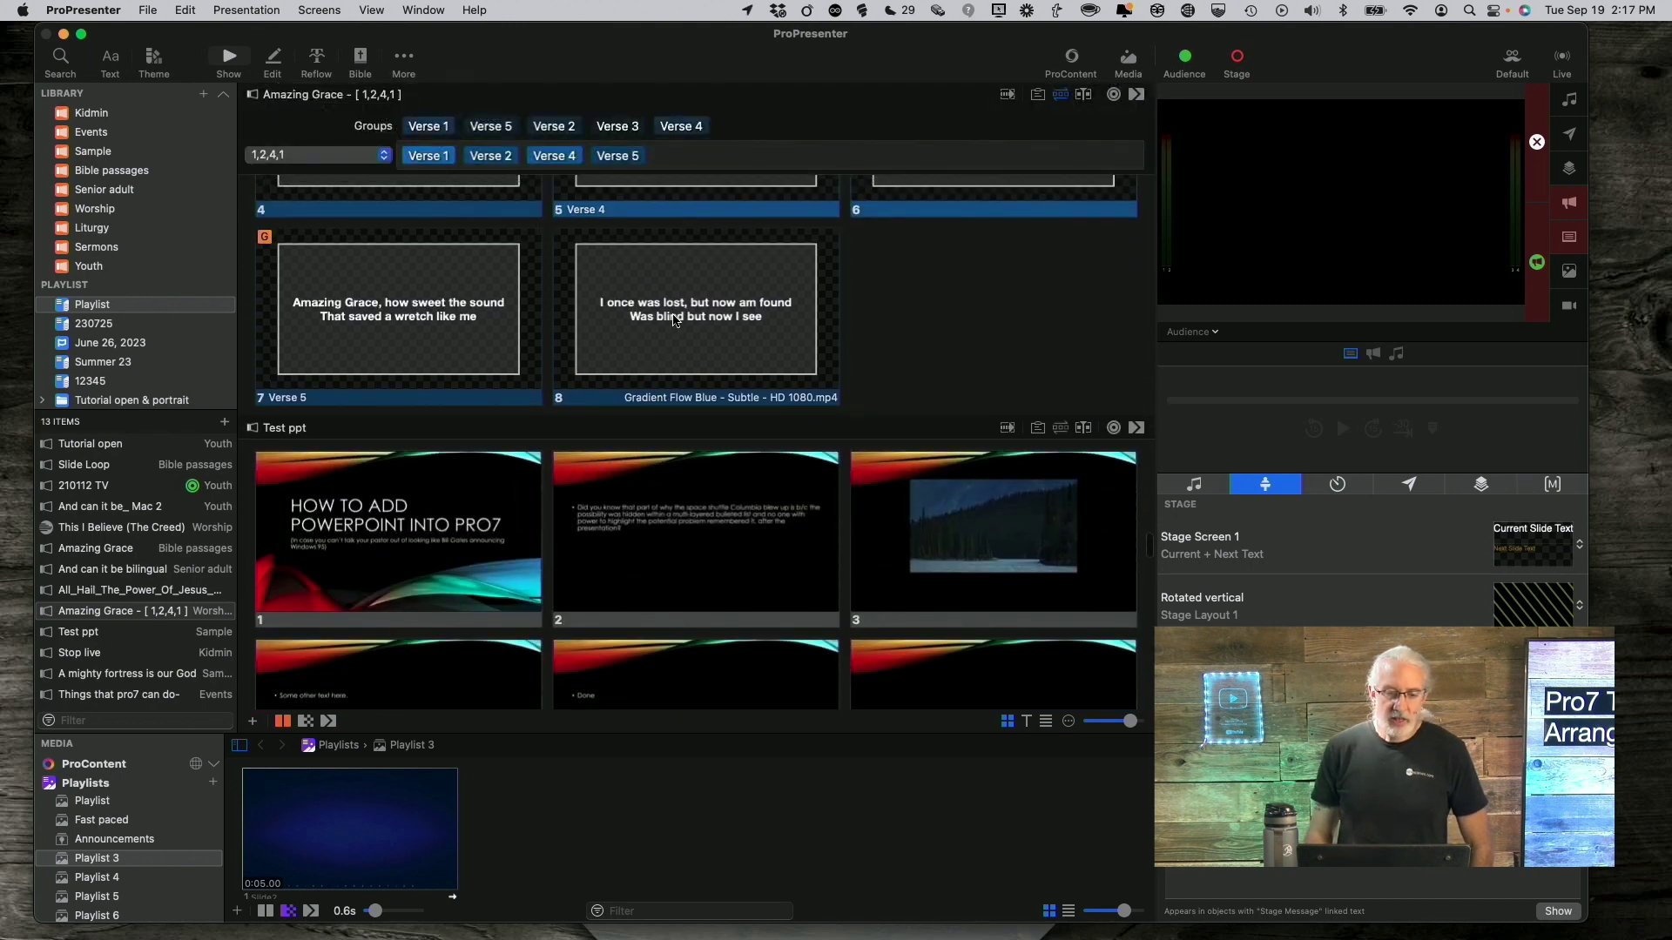
pyautogui.rightClick(677, 321)
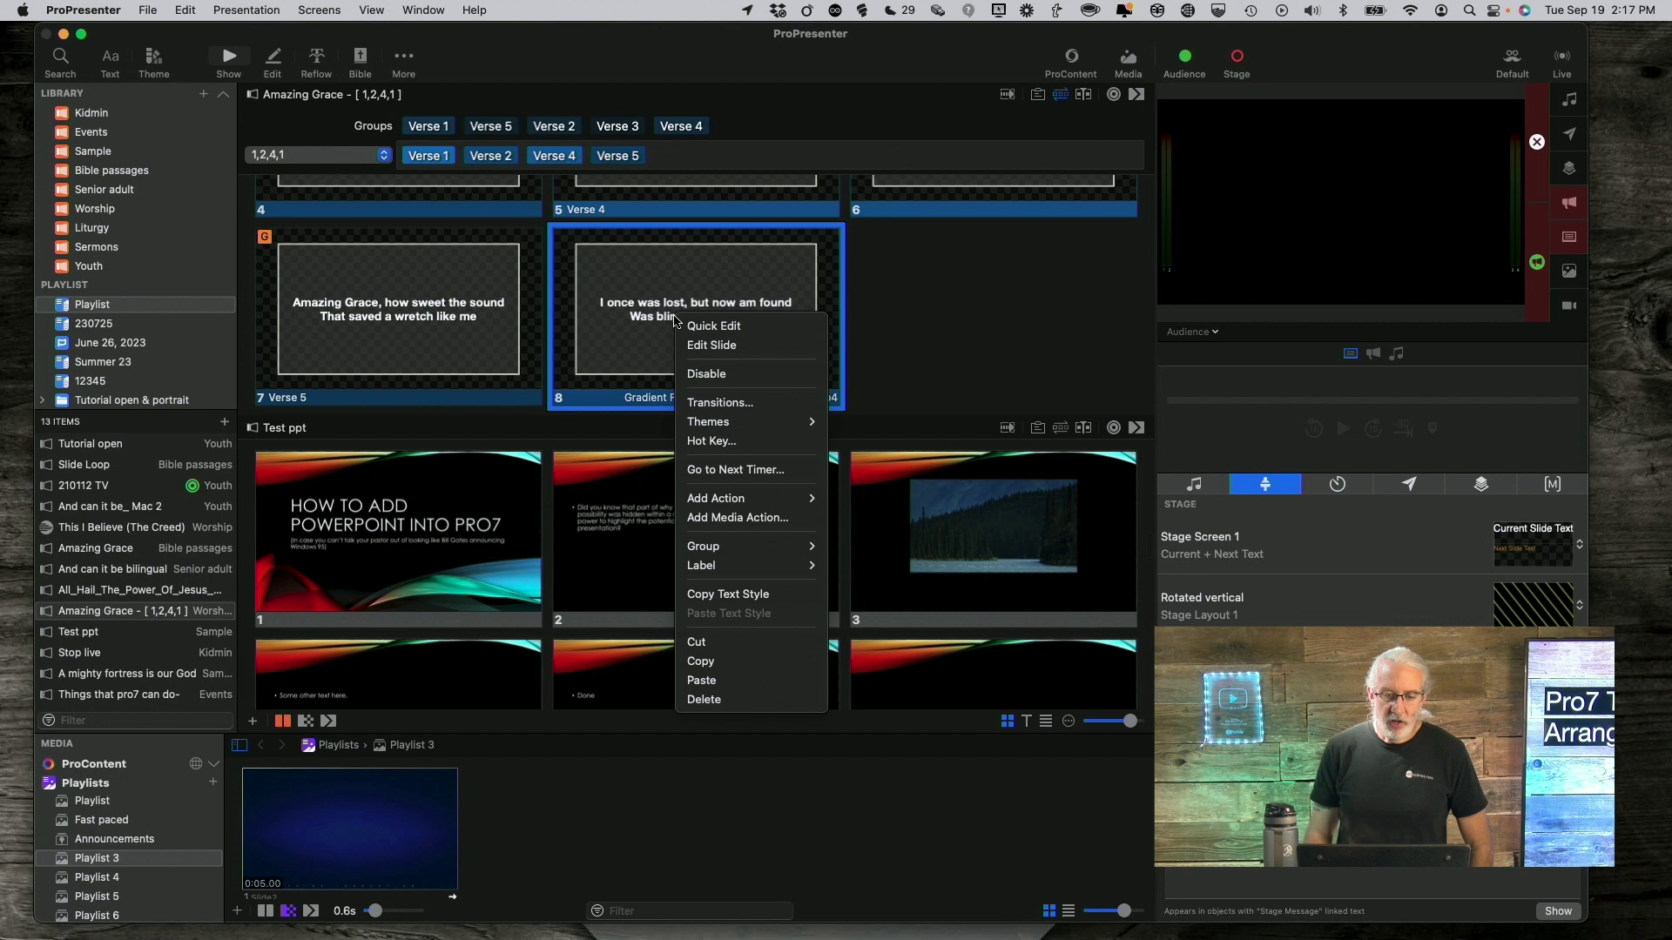
pyautogui.click(693, 374)
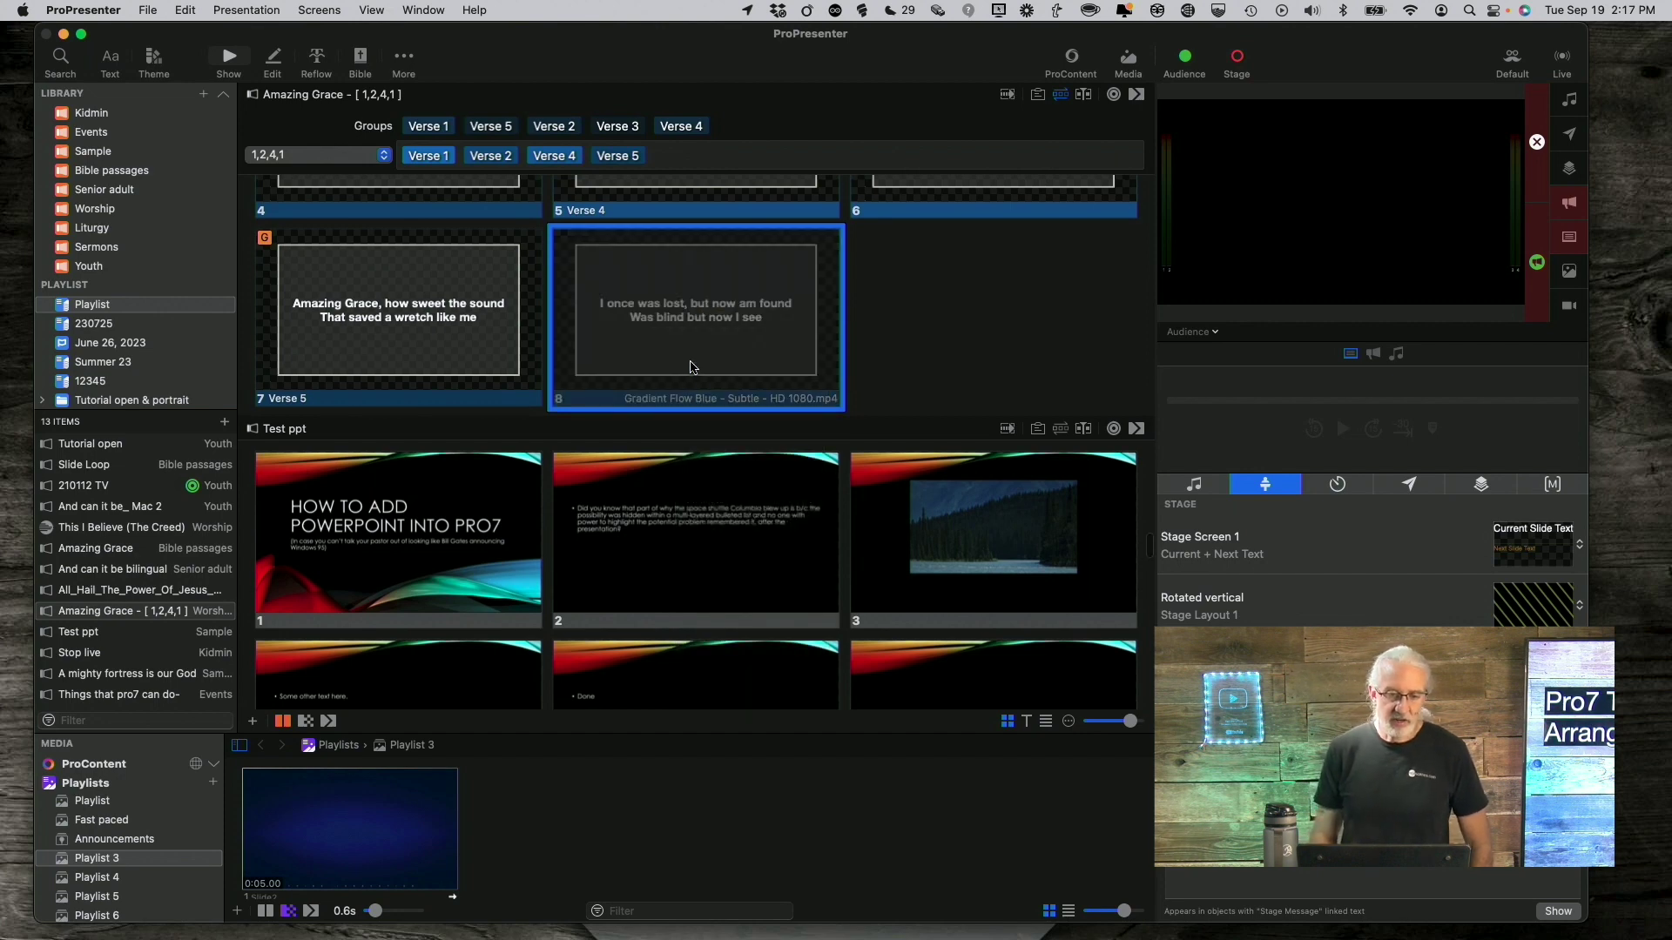
pyautogui.scroll(10, 692, 366)
pyautogui.scroll(-4, 690, 367)
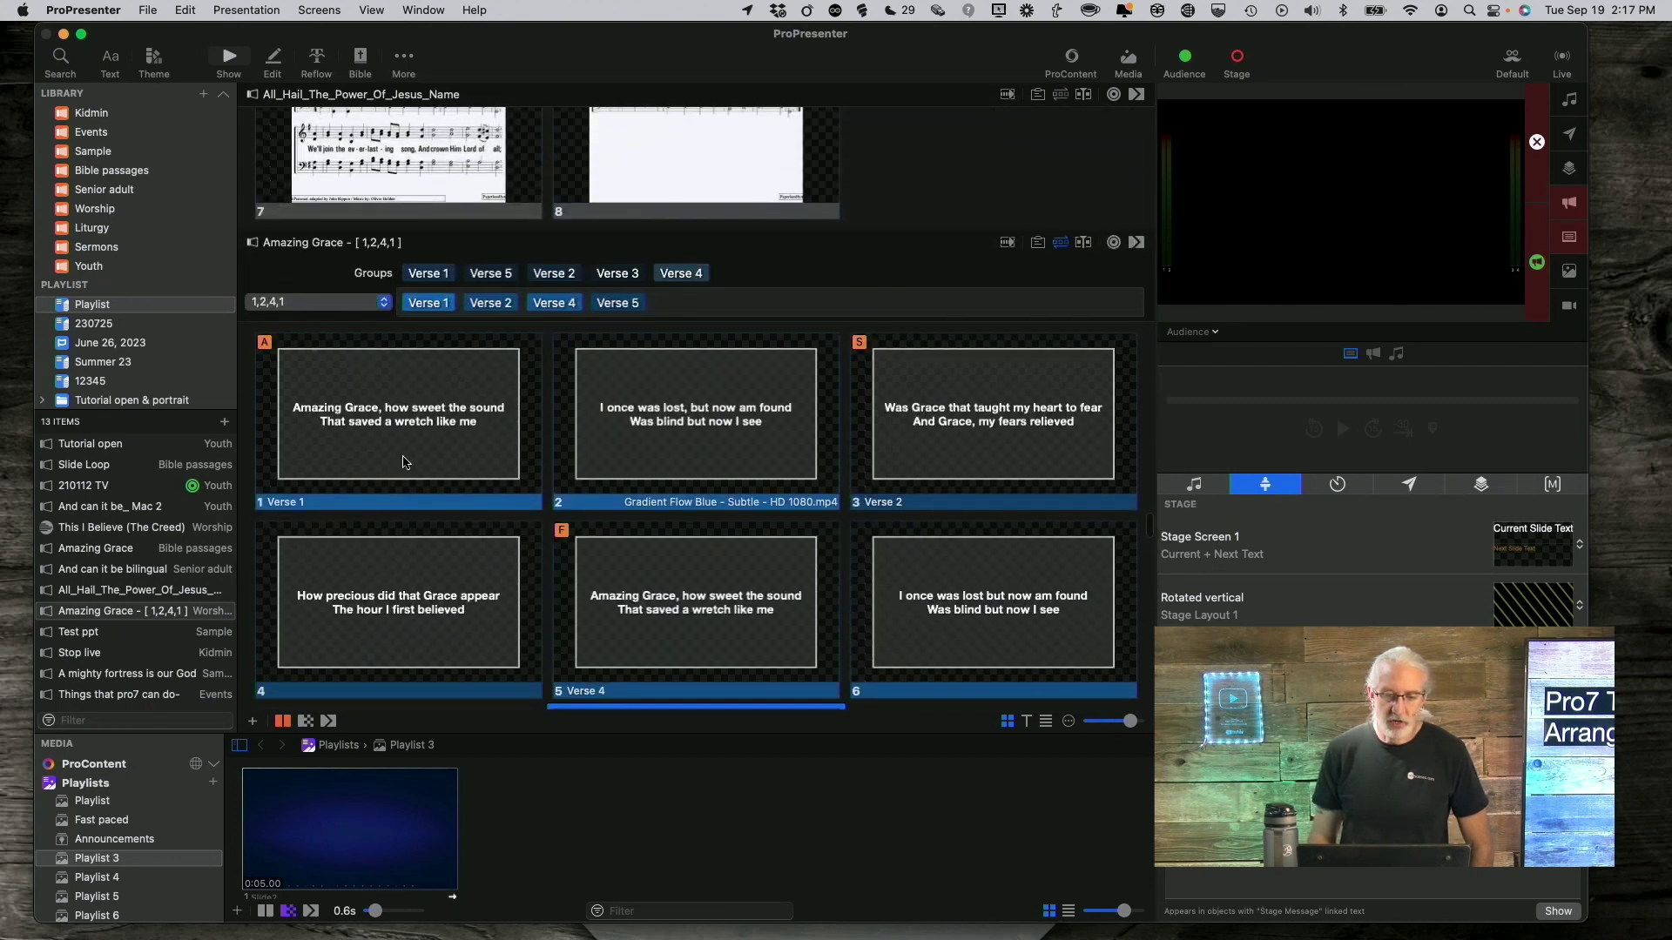
pyautogui.scroll(-8, 498, 451)
pyautogui.scroll(-1, 498, 451)
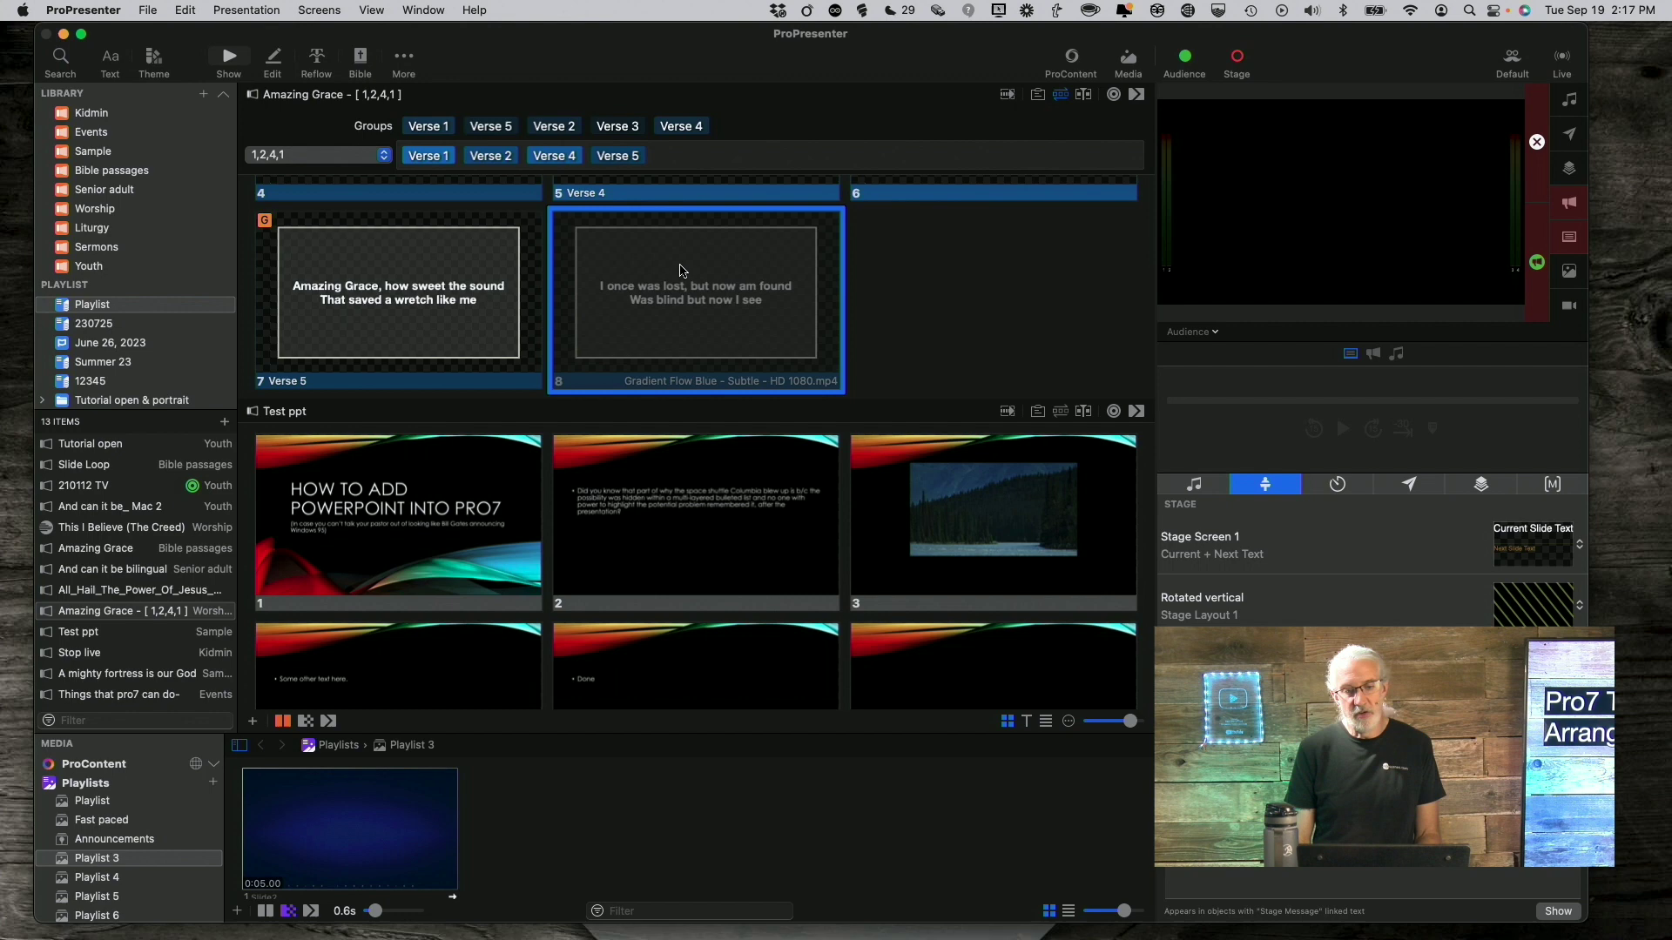
pyautogui.rightClick(707, 313)
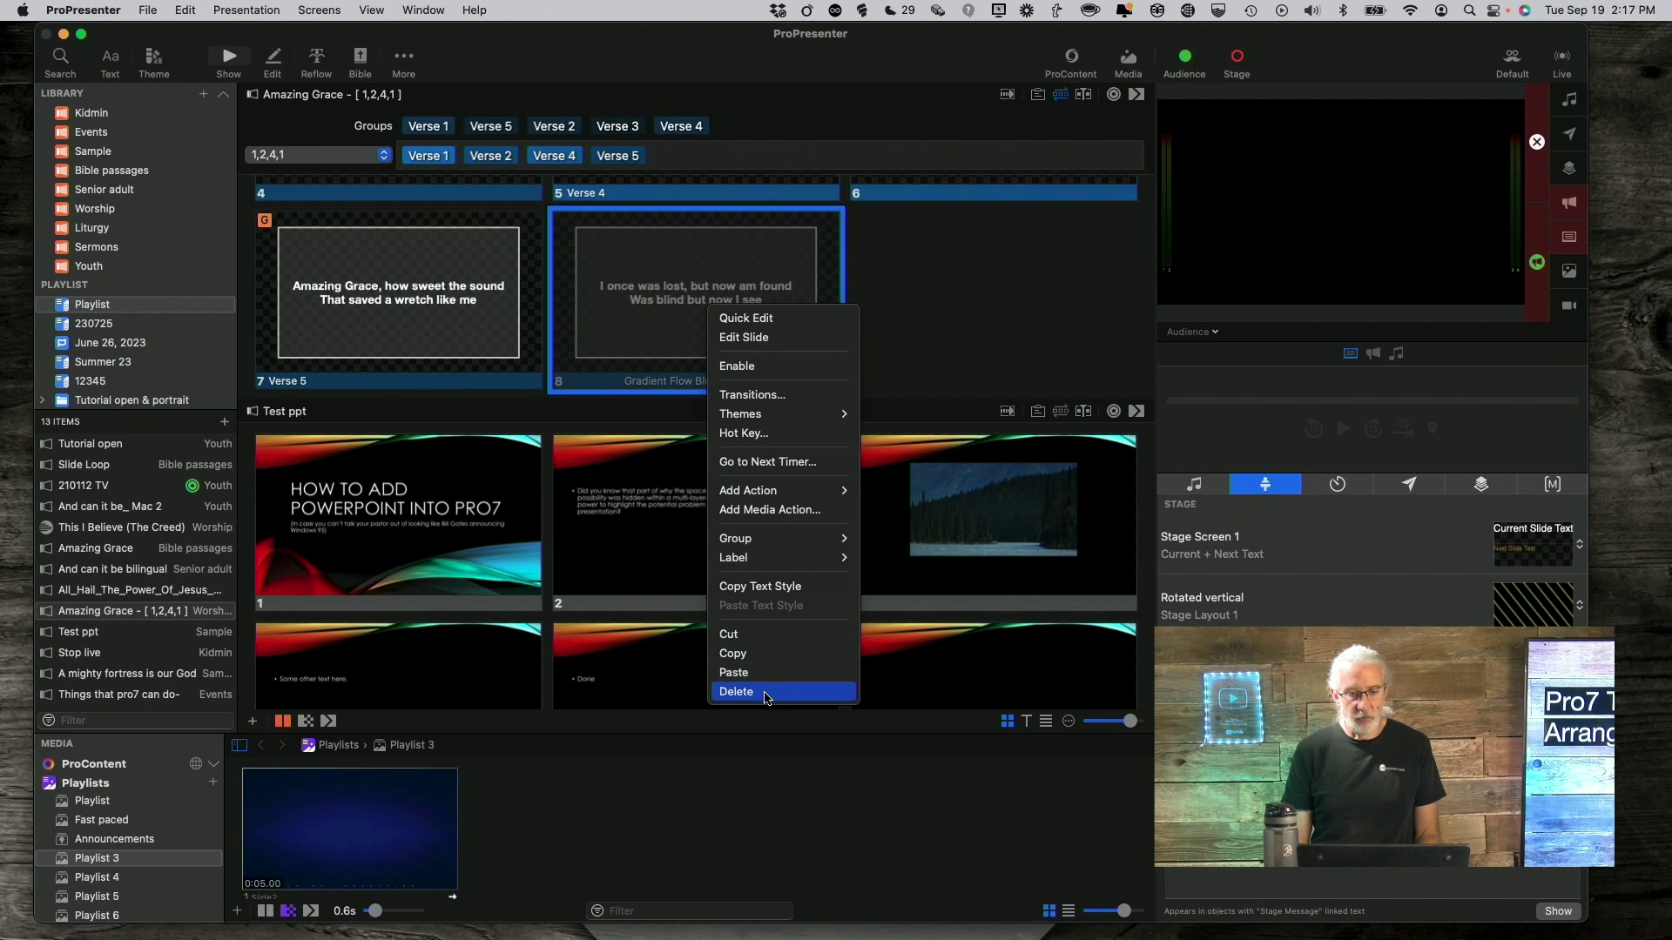
pyautogui.click(737, 692)
pyautogui.scroll(5, 635, 275)
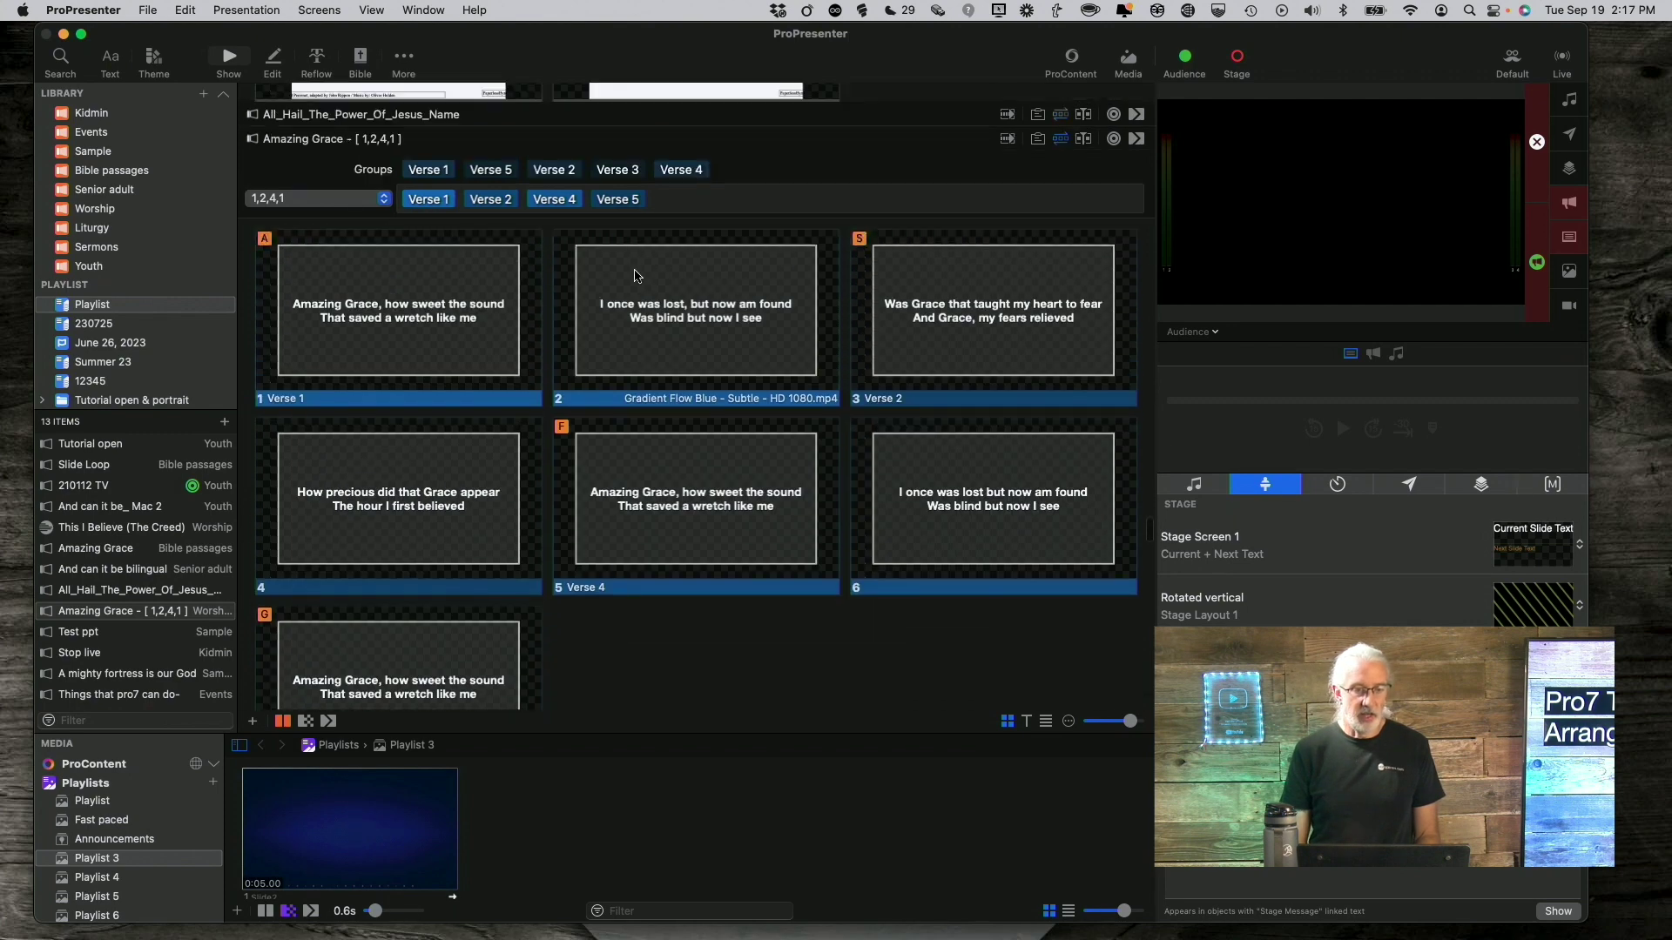
pyautogui.scroll(3, 634, 275)
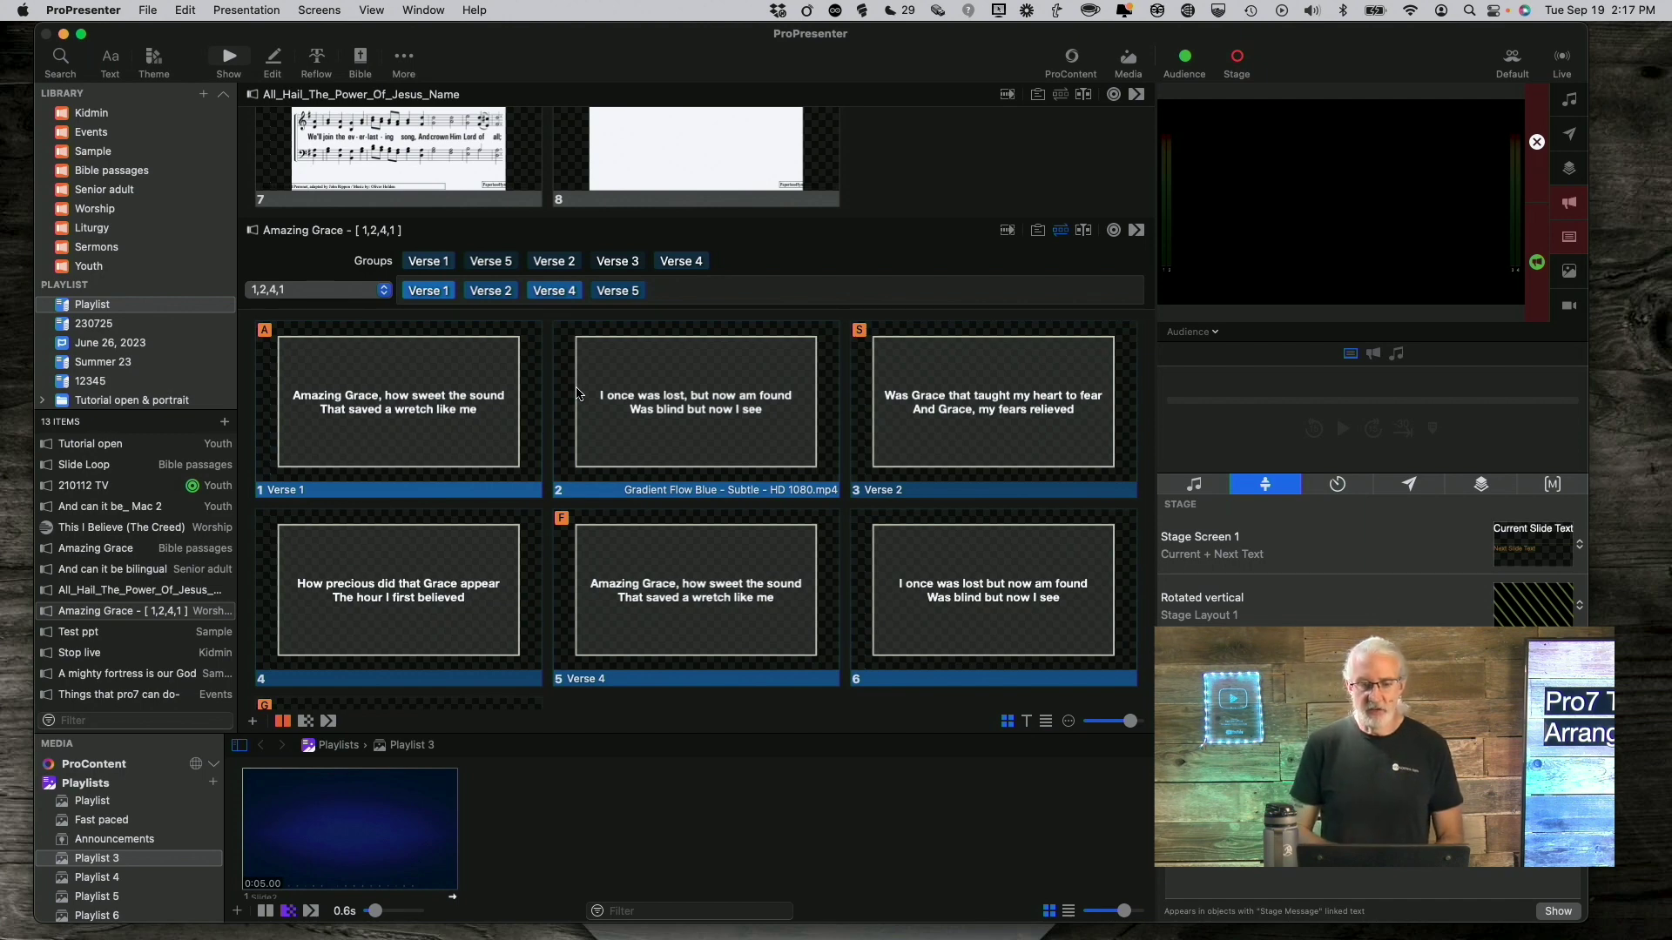
pyautogui.scroll(-5, 576, 393)
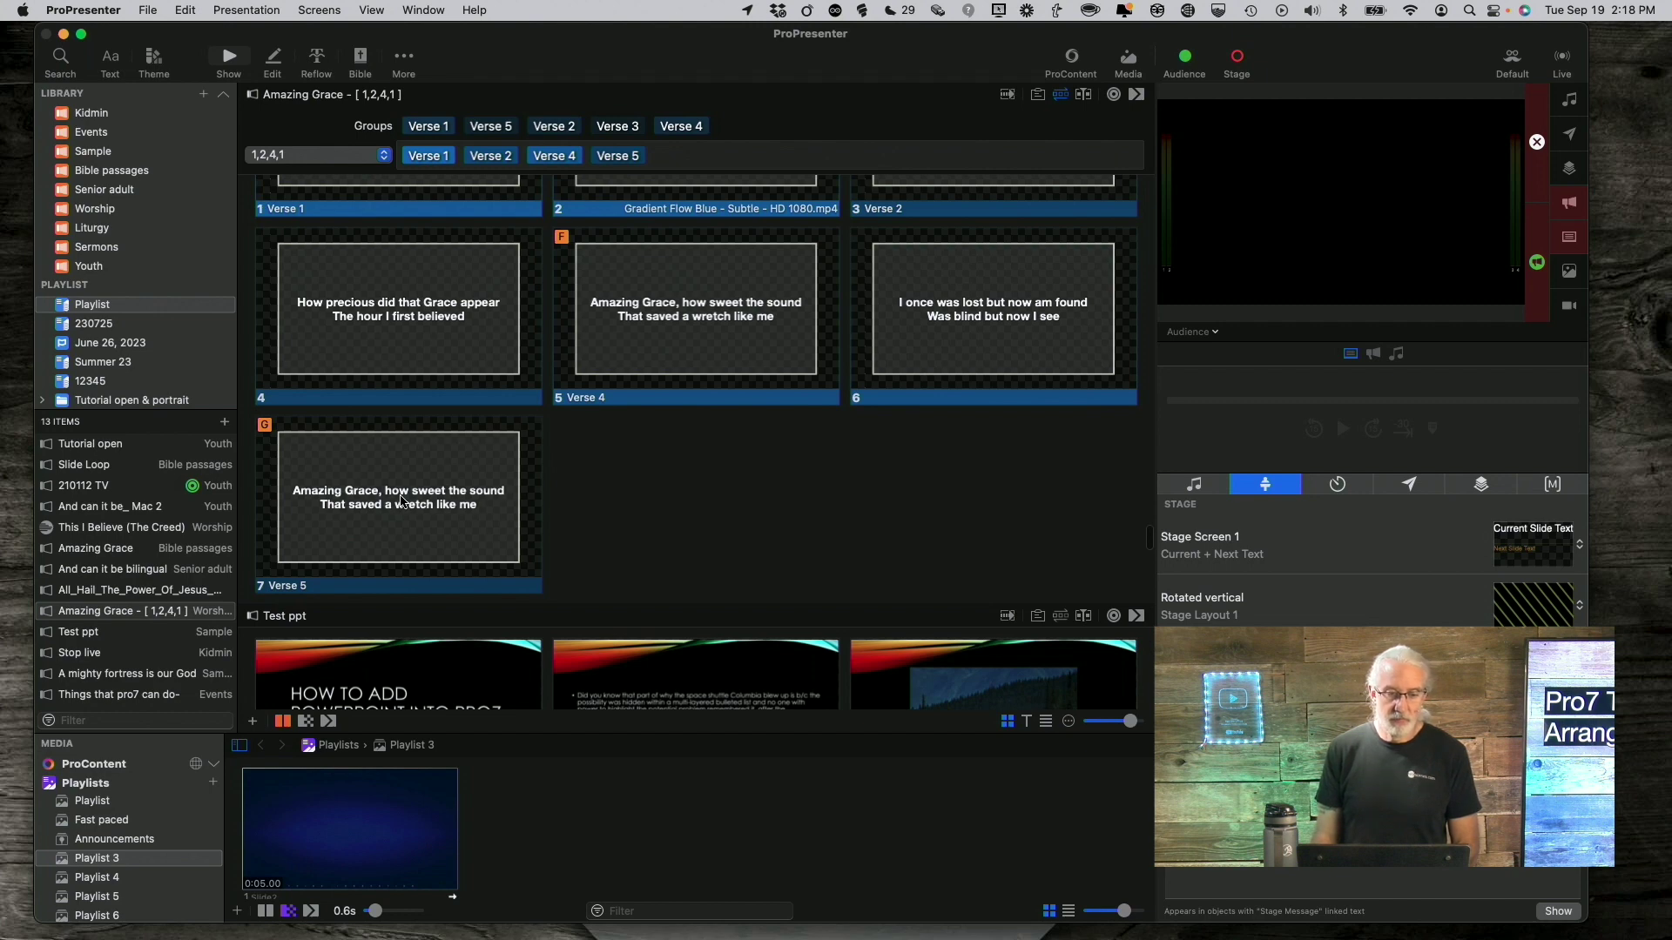
pyautogui.scroll(-3, 402, 501)
pyautogui.scroll(3, 405, 499)
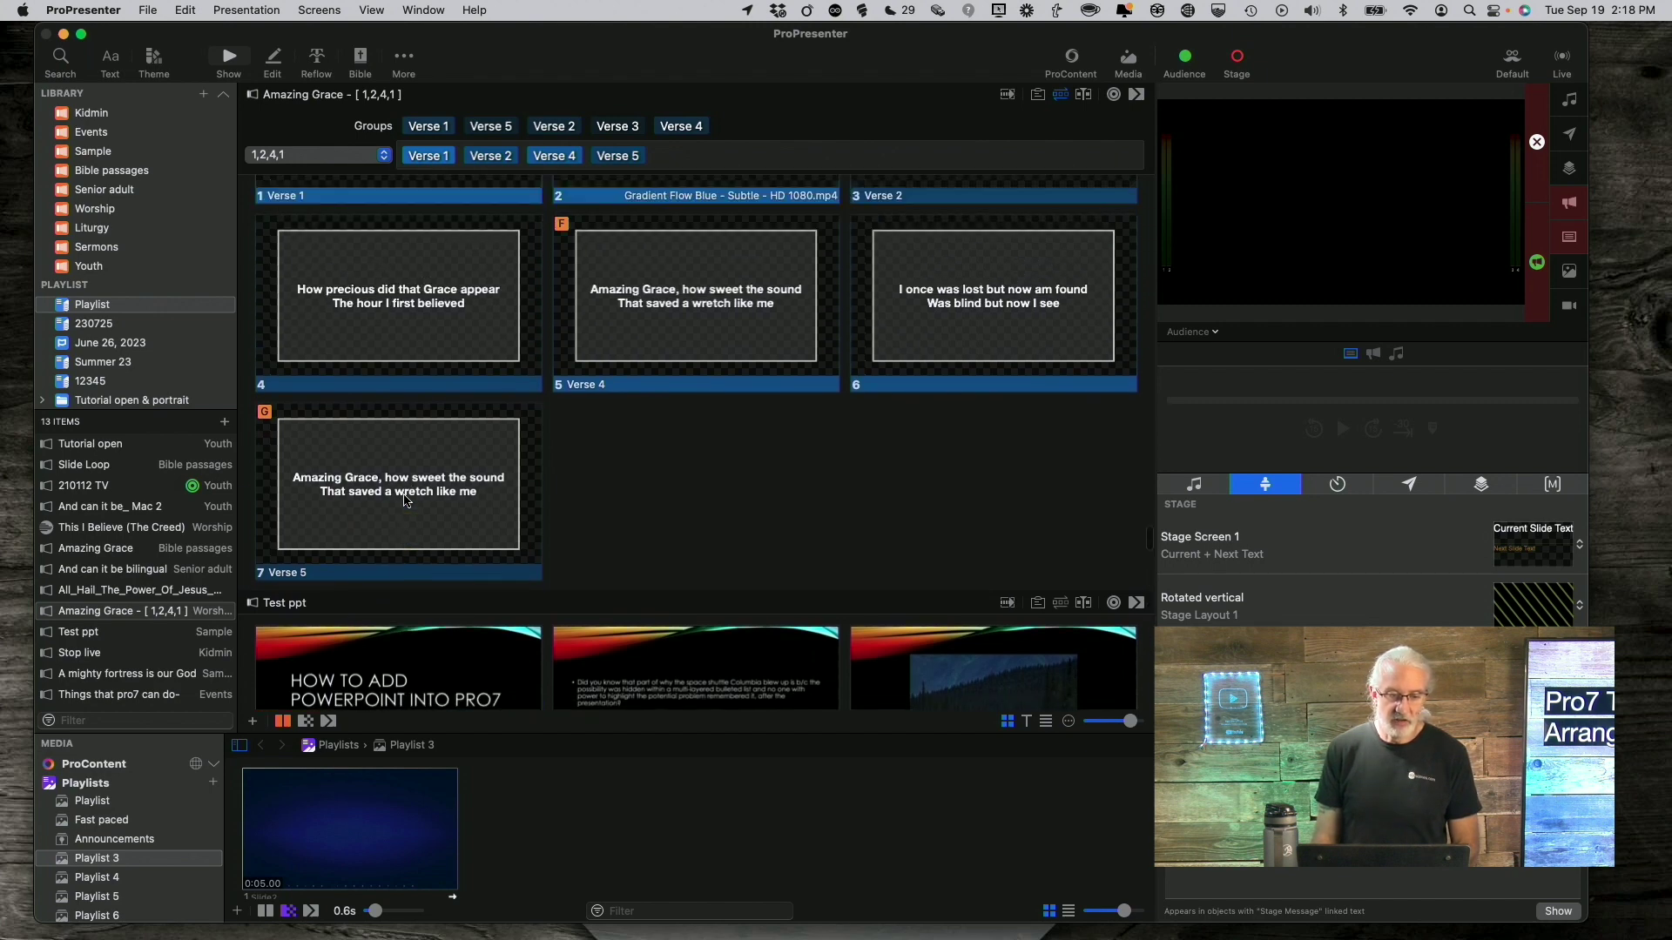
pyautogui.scroll(3, 405, 499)
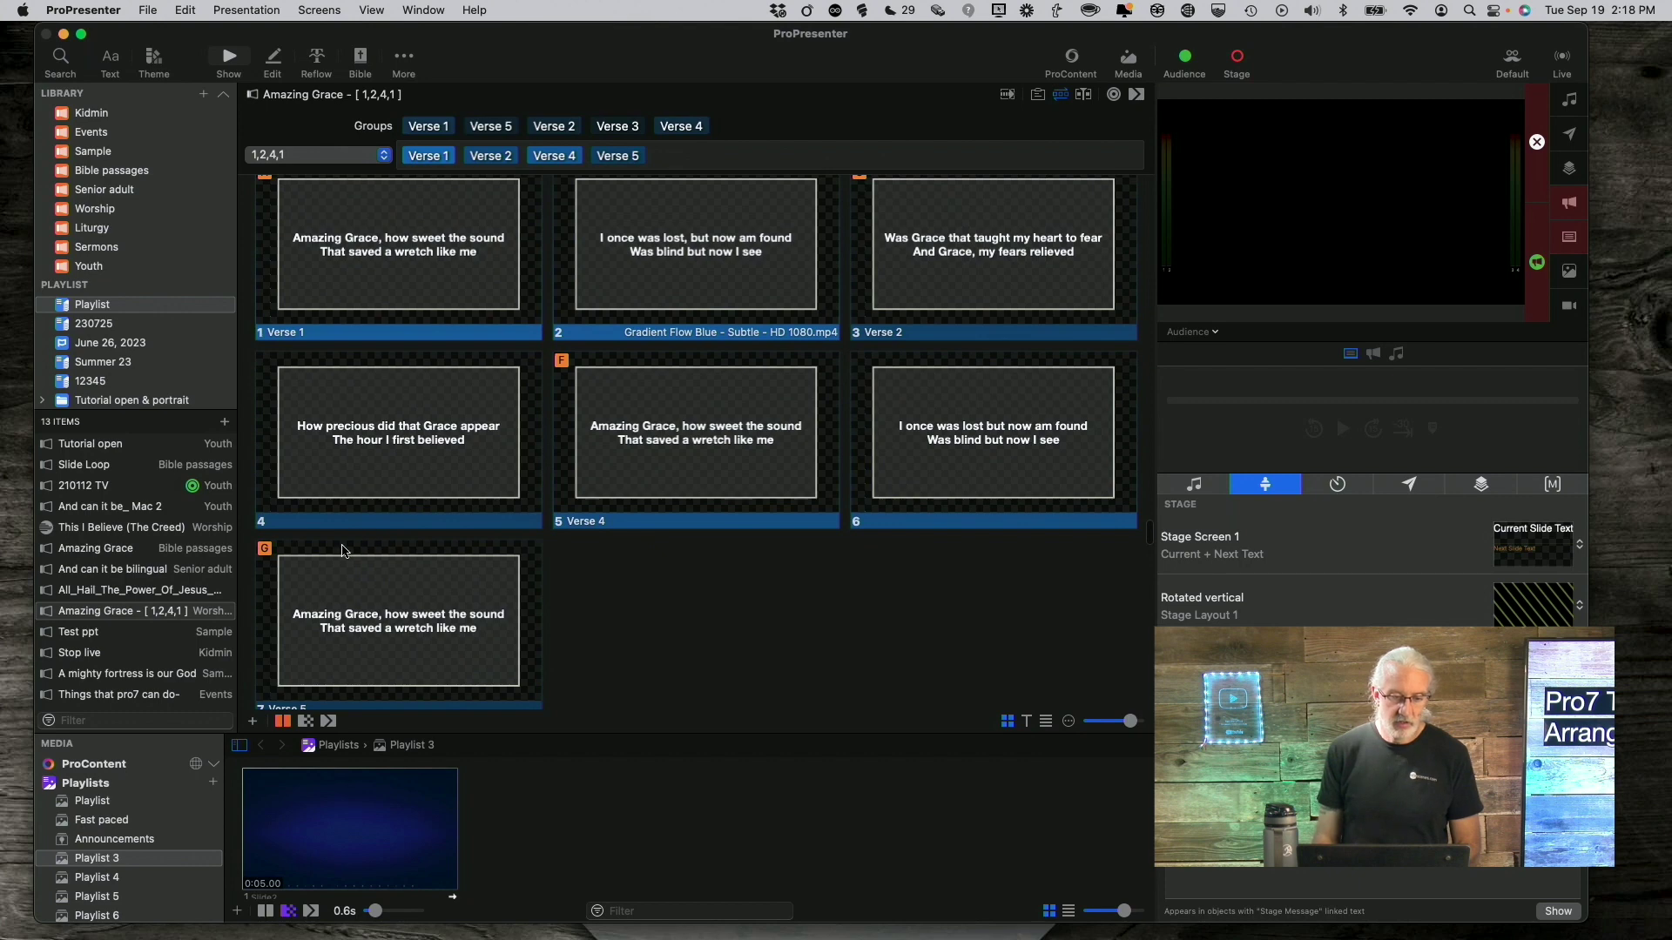
pyautogui.click(253, 722)
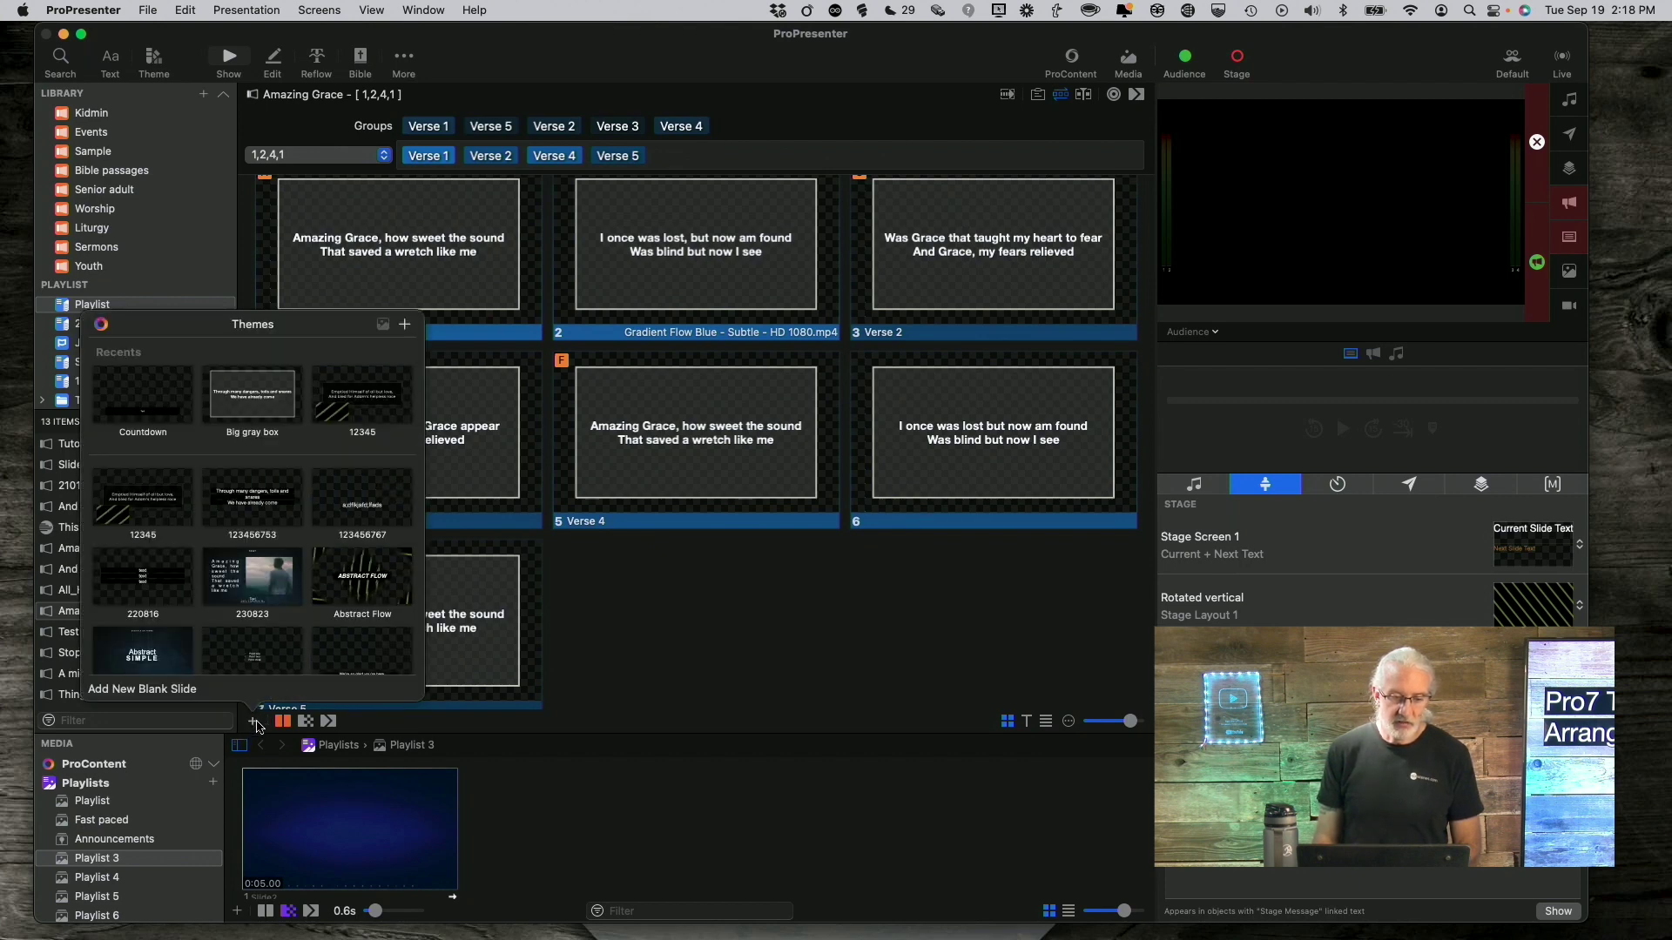
# Add a Big gray box theme slide as slide 8 and set its text to 'Amazing Grace, Oh yeah!!'
pyautogui.click(259, 391)
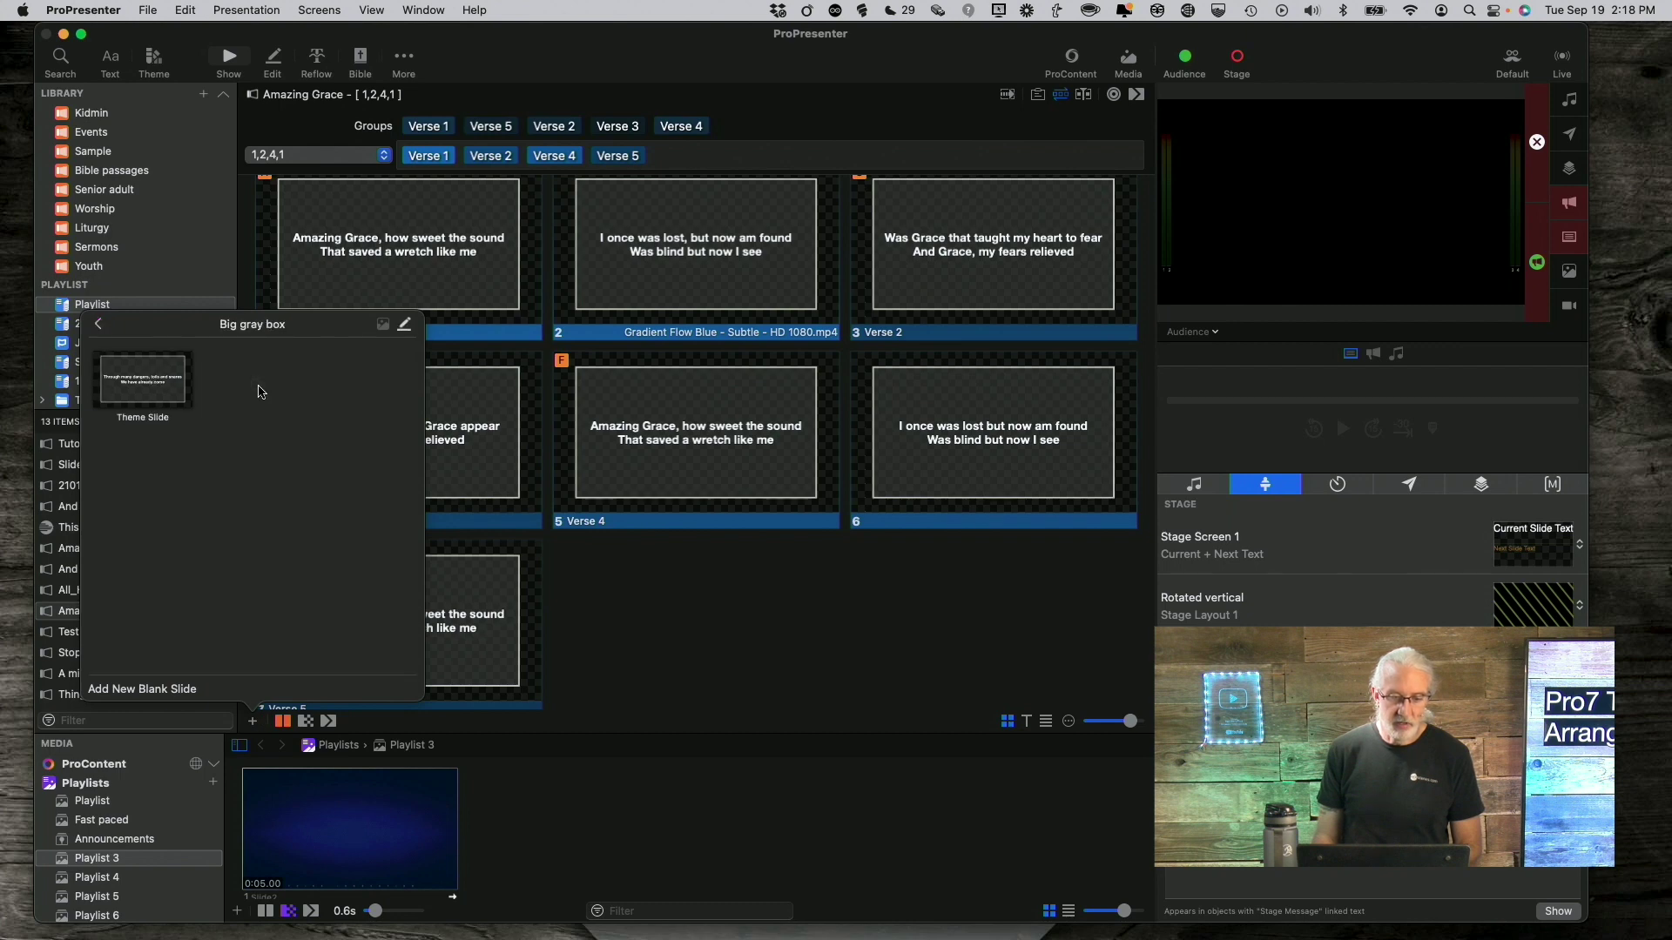
pyautogui.click(143, 397)
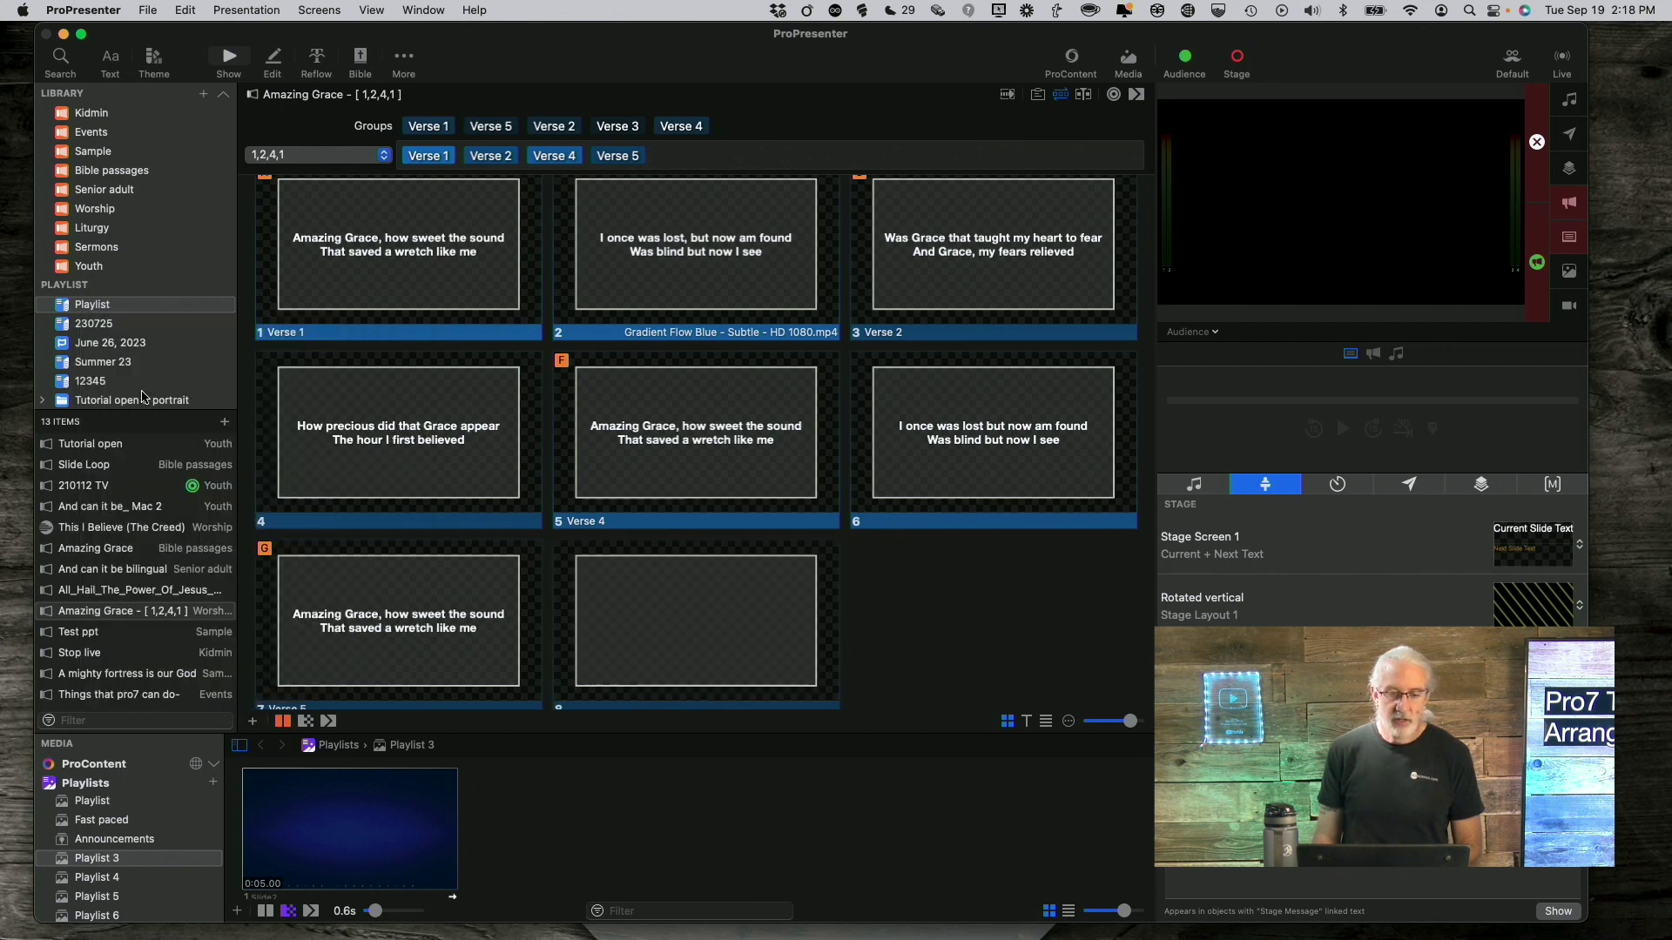
pyautogui.rightClick(697, 633)
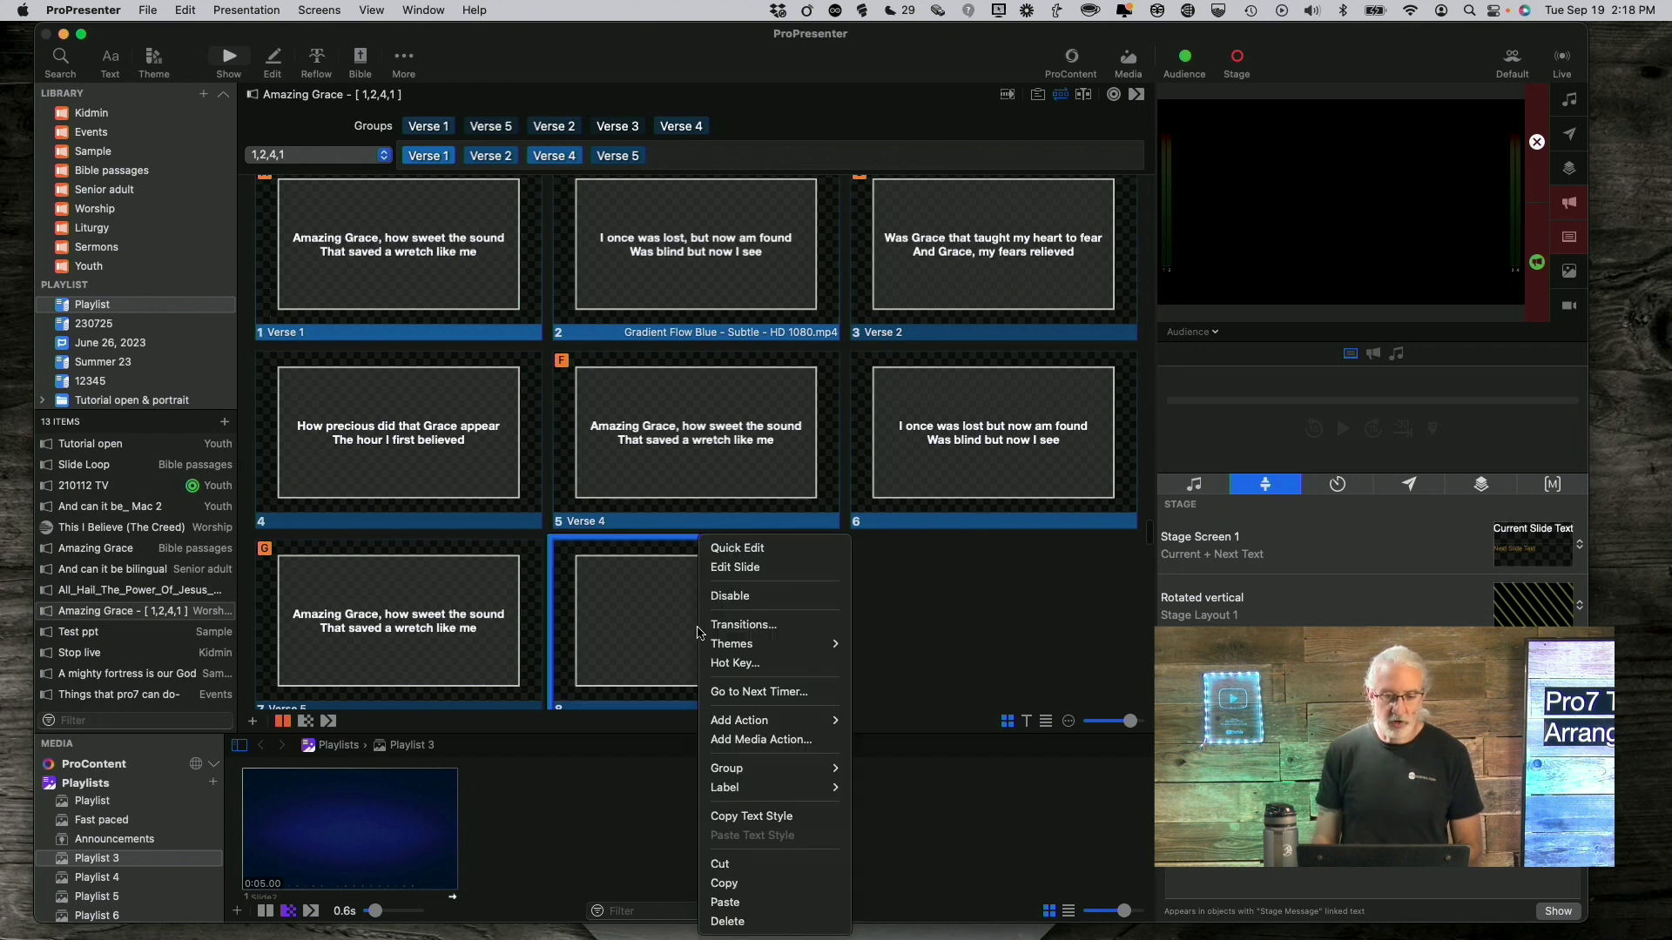
pyautogui.click(739, 547)
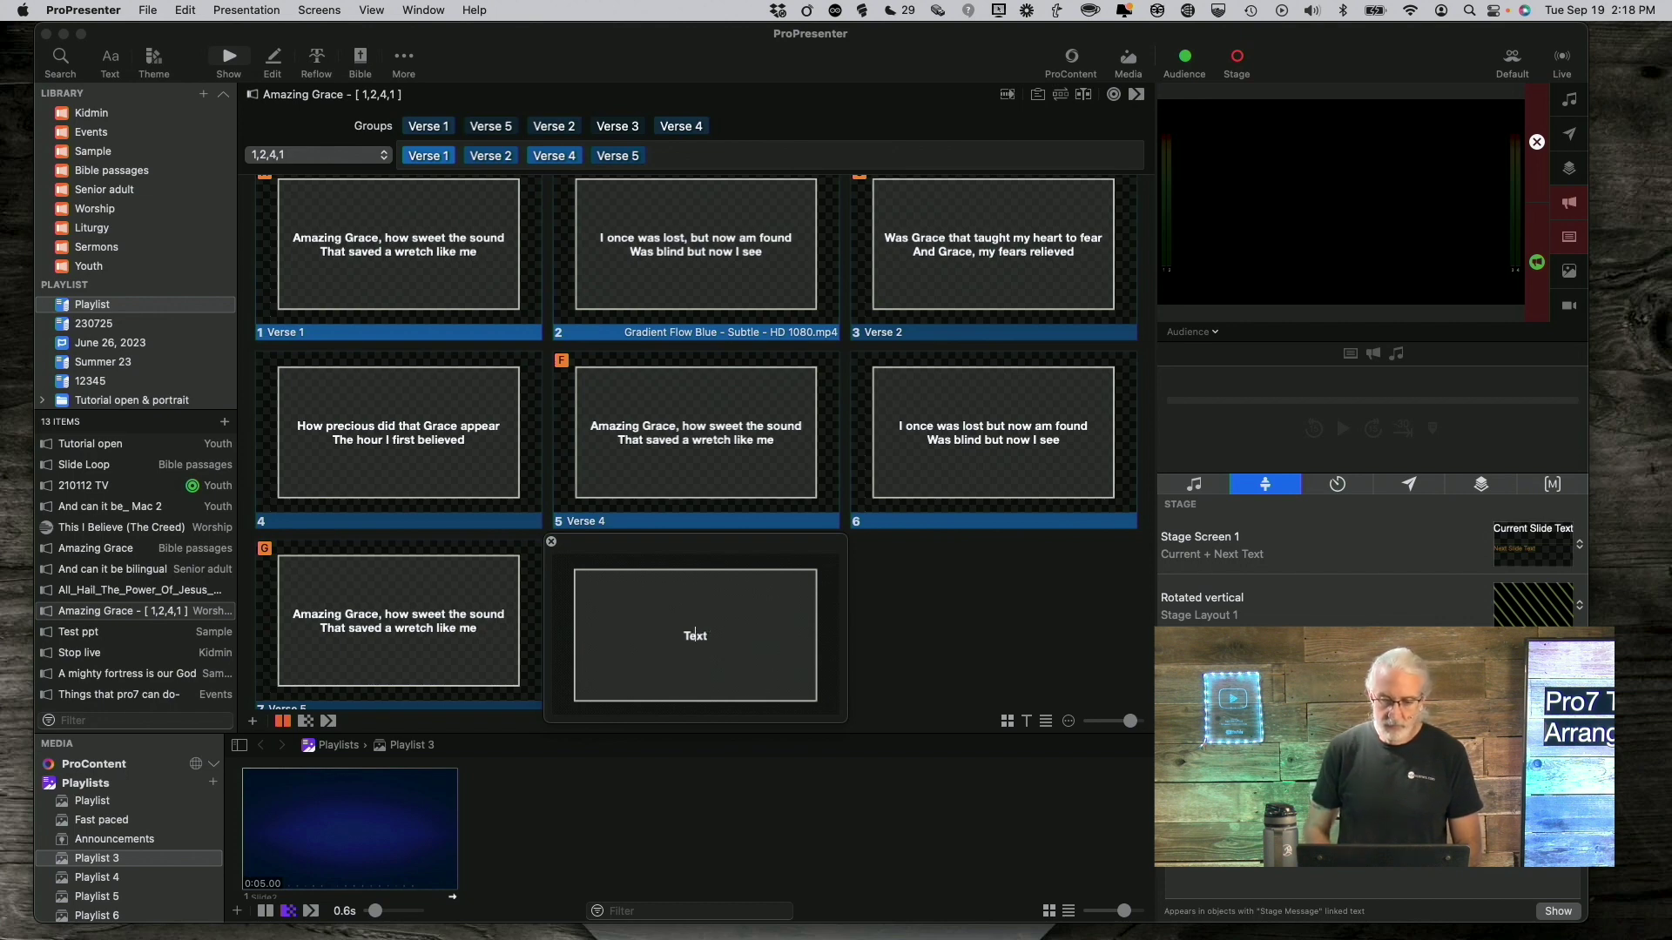
pyautogui.write('Am')
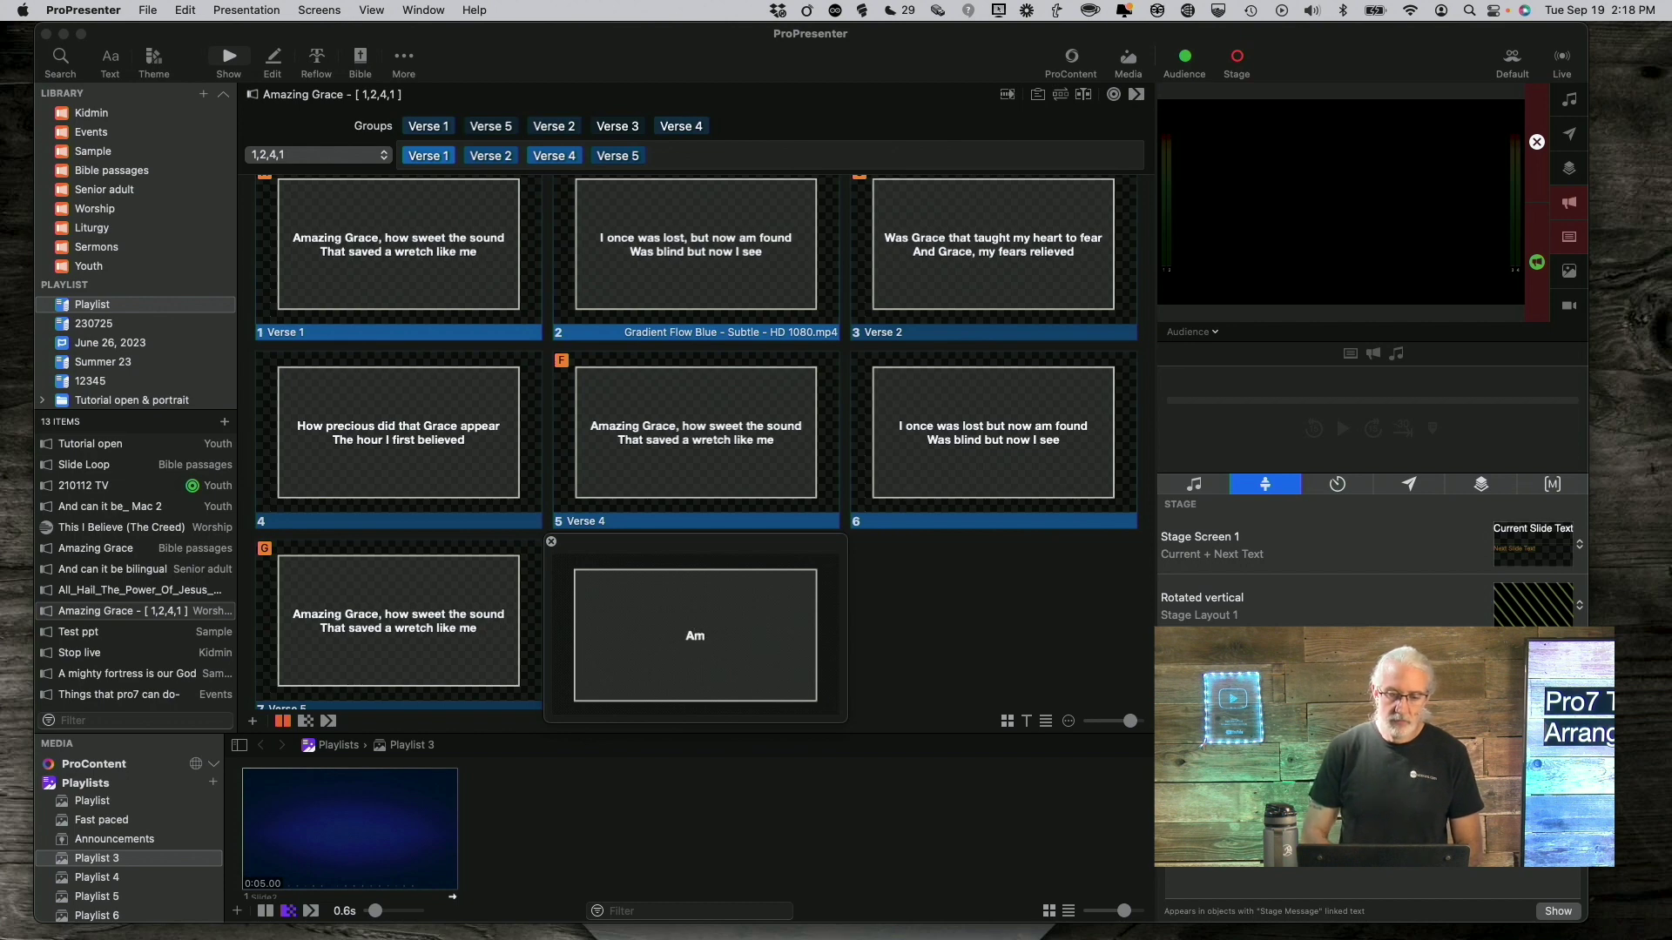
pyautogui.write('azing Grea')
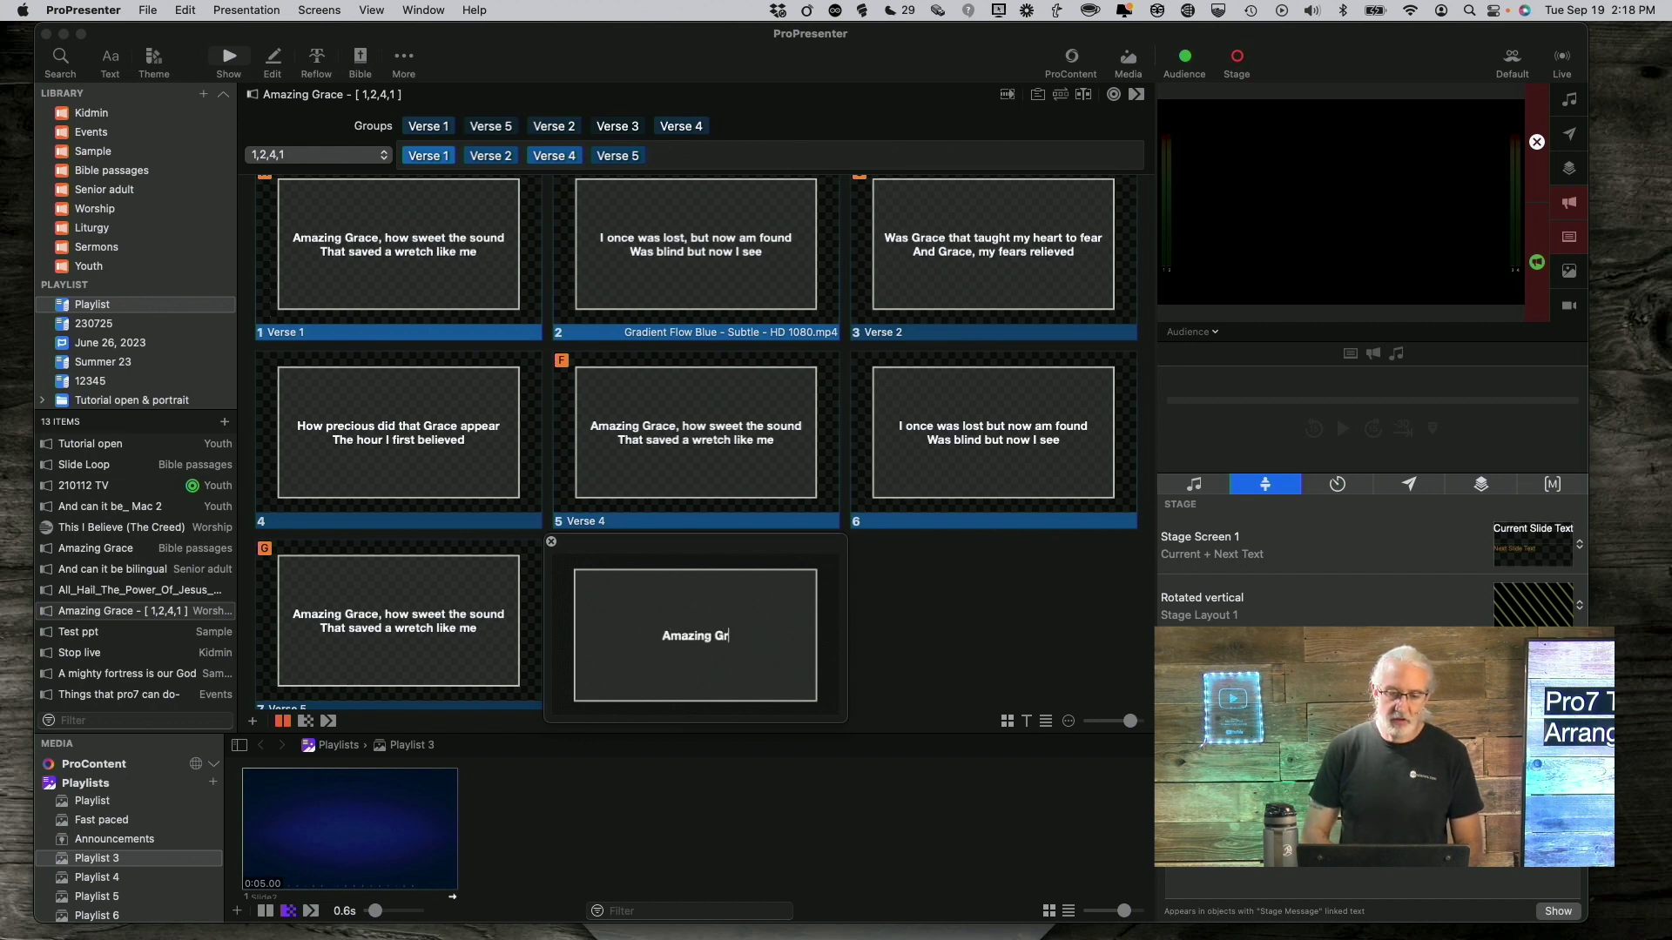
pyautogui.press('BackSpace')
pyautogui.press('BackSpace')
pyautogui.write('a')
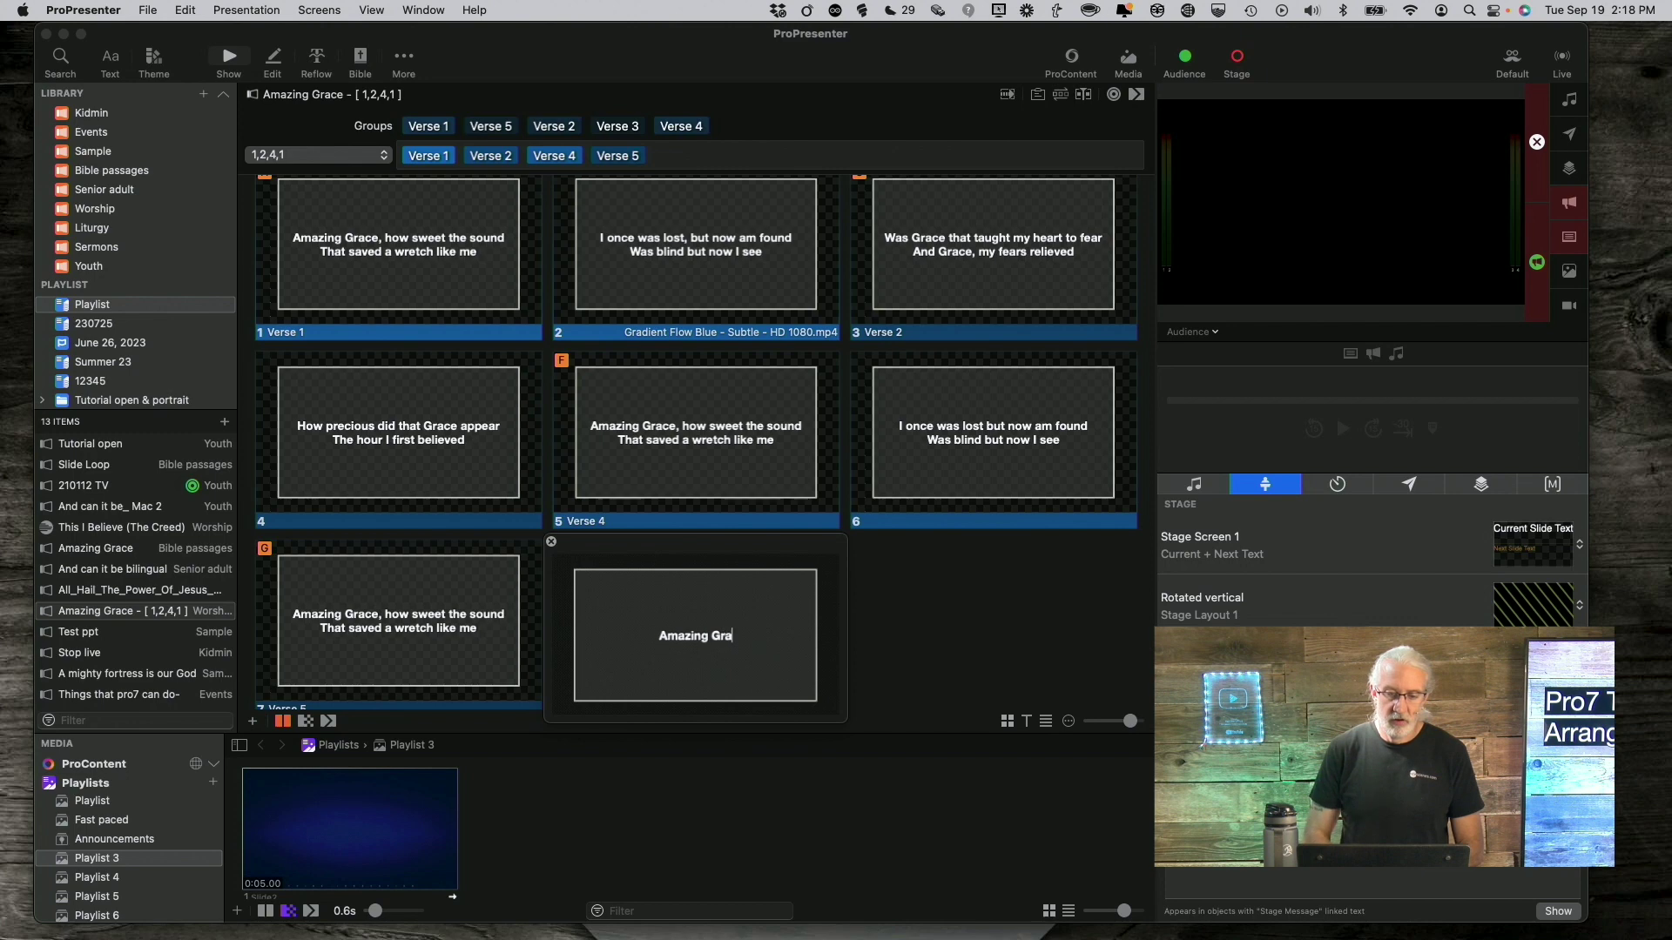
pyautogui.write('ce, ')
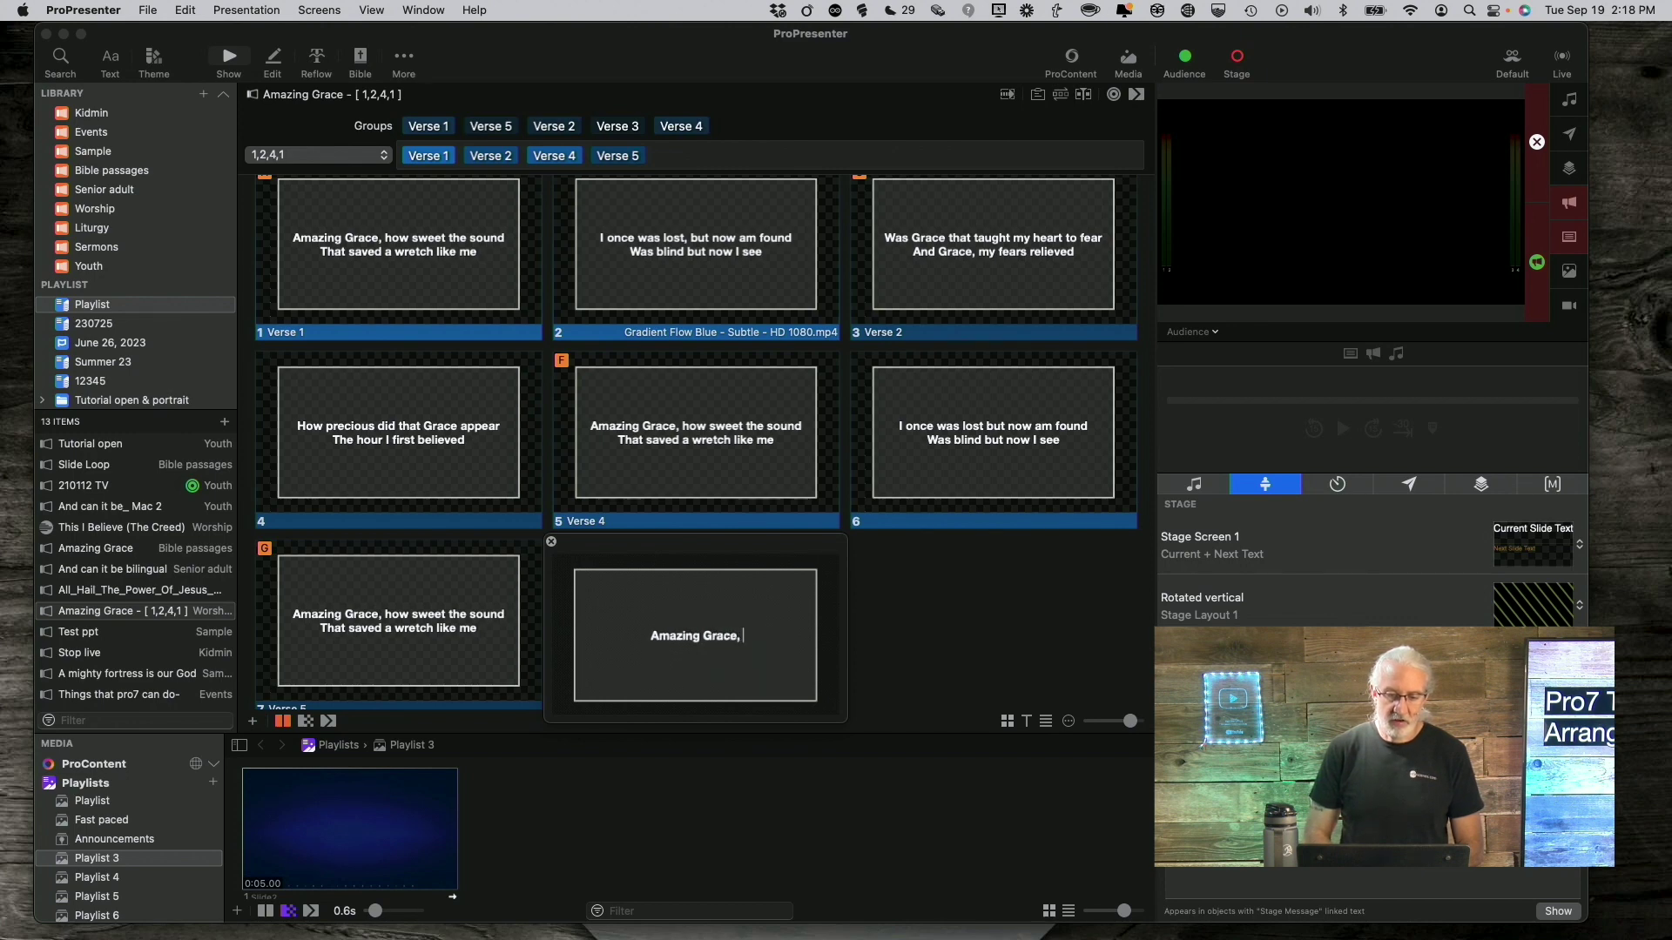
pyautogui.write('Oh yeah')
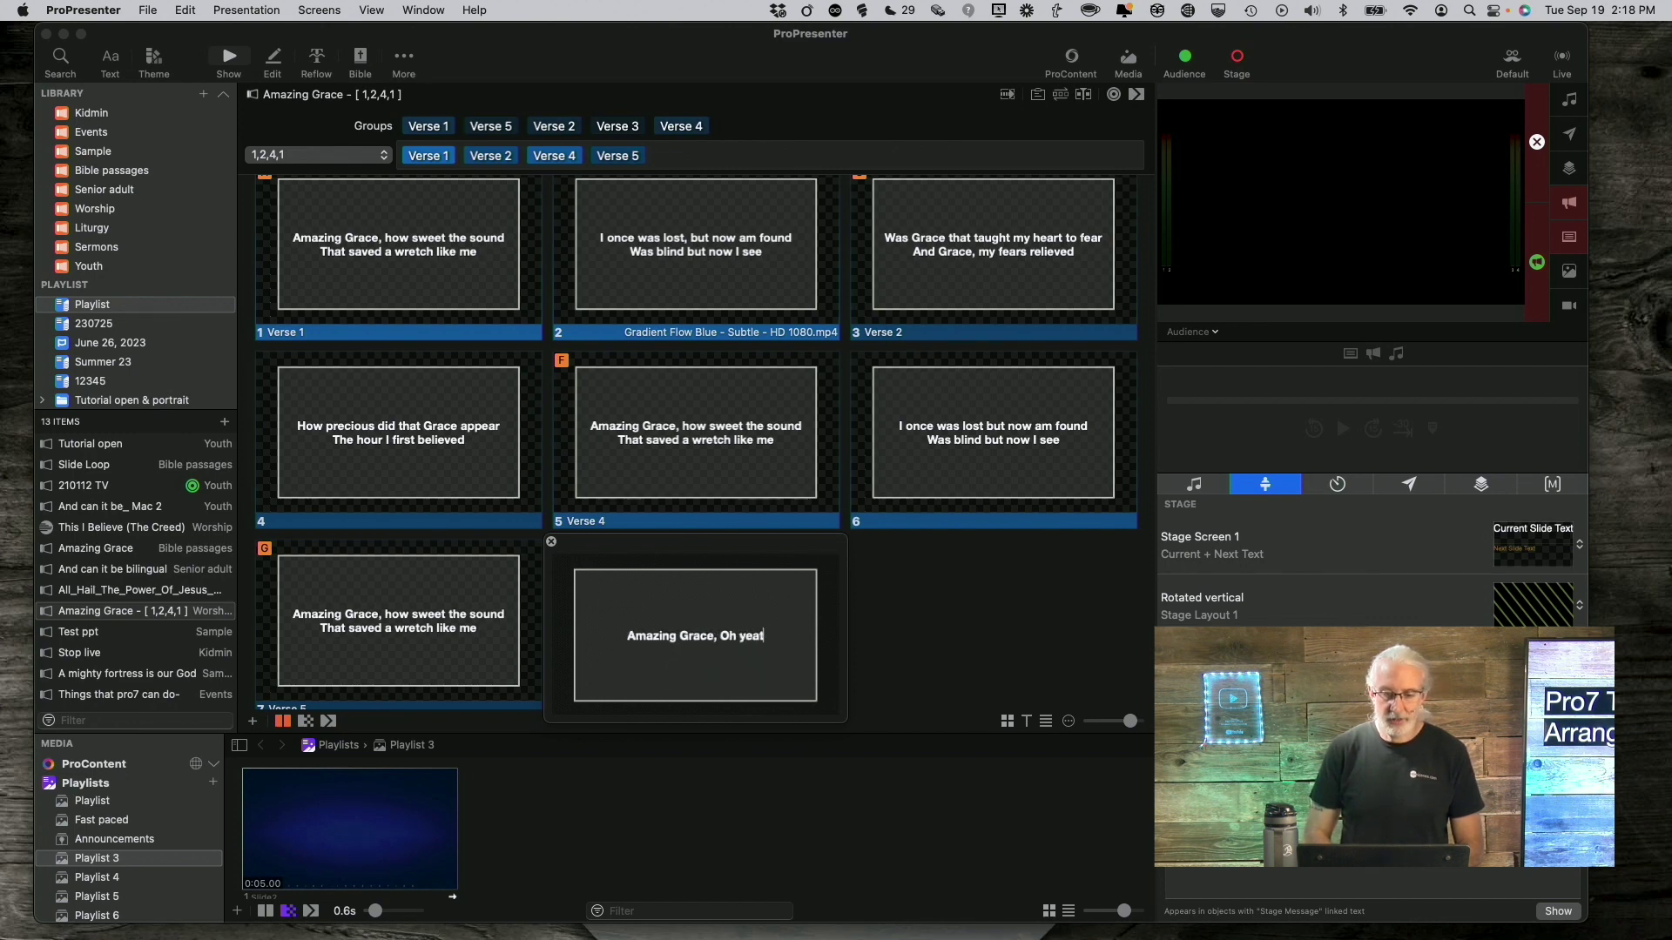
pyautogui.write('!!')
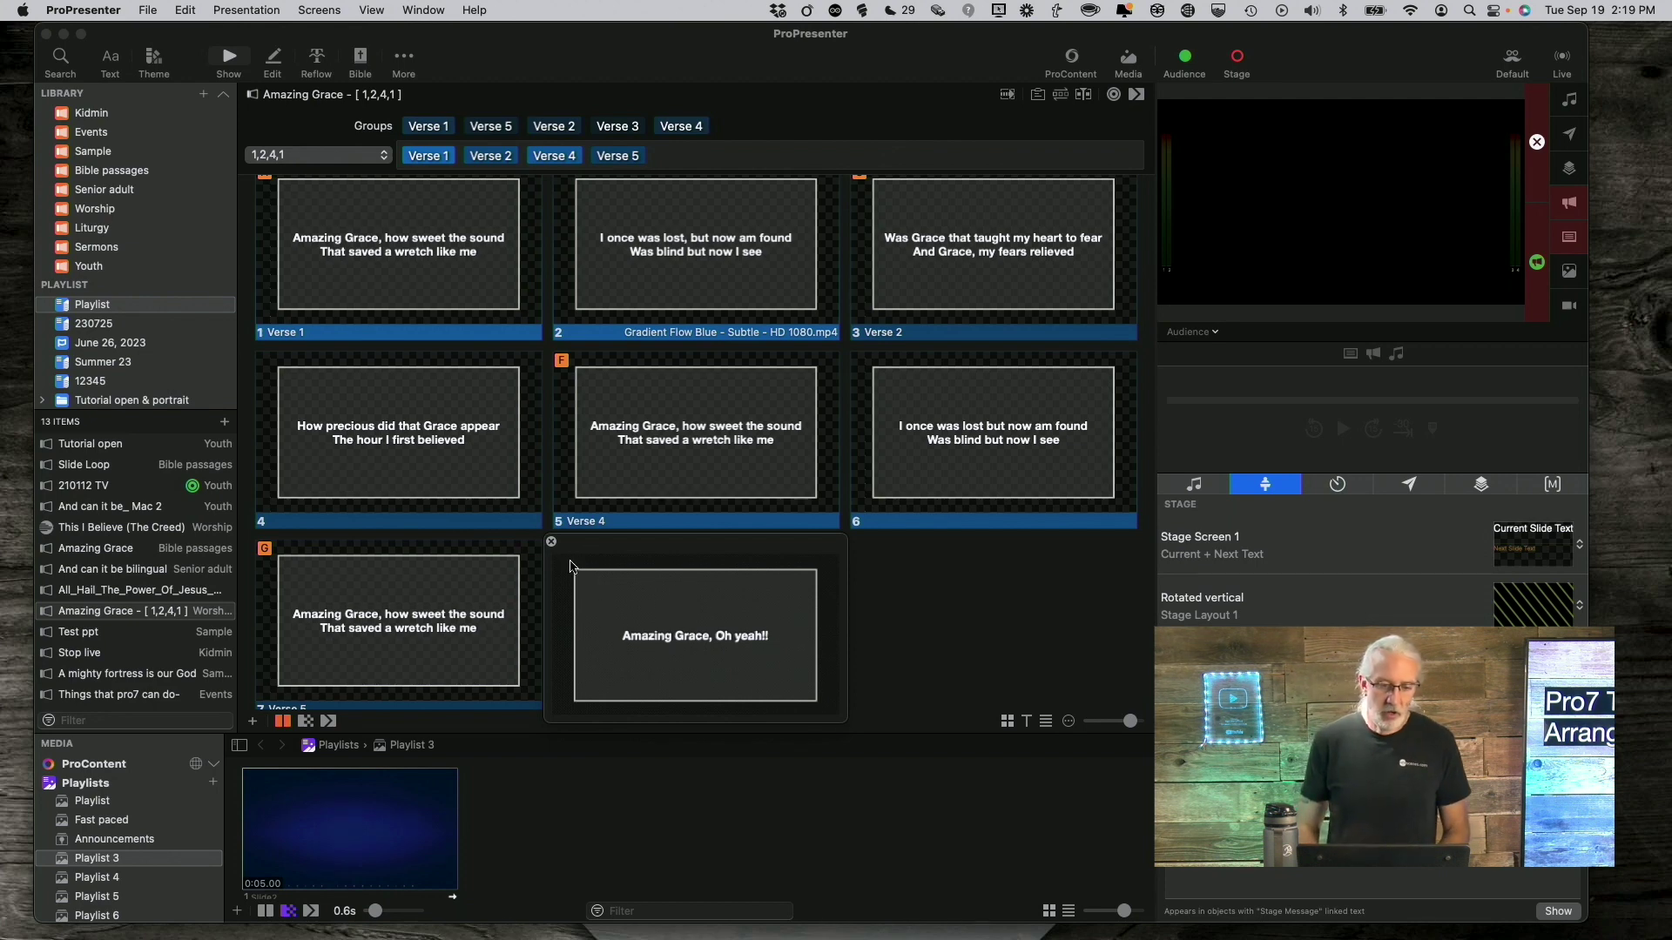
pyautogui.click(552, 542)
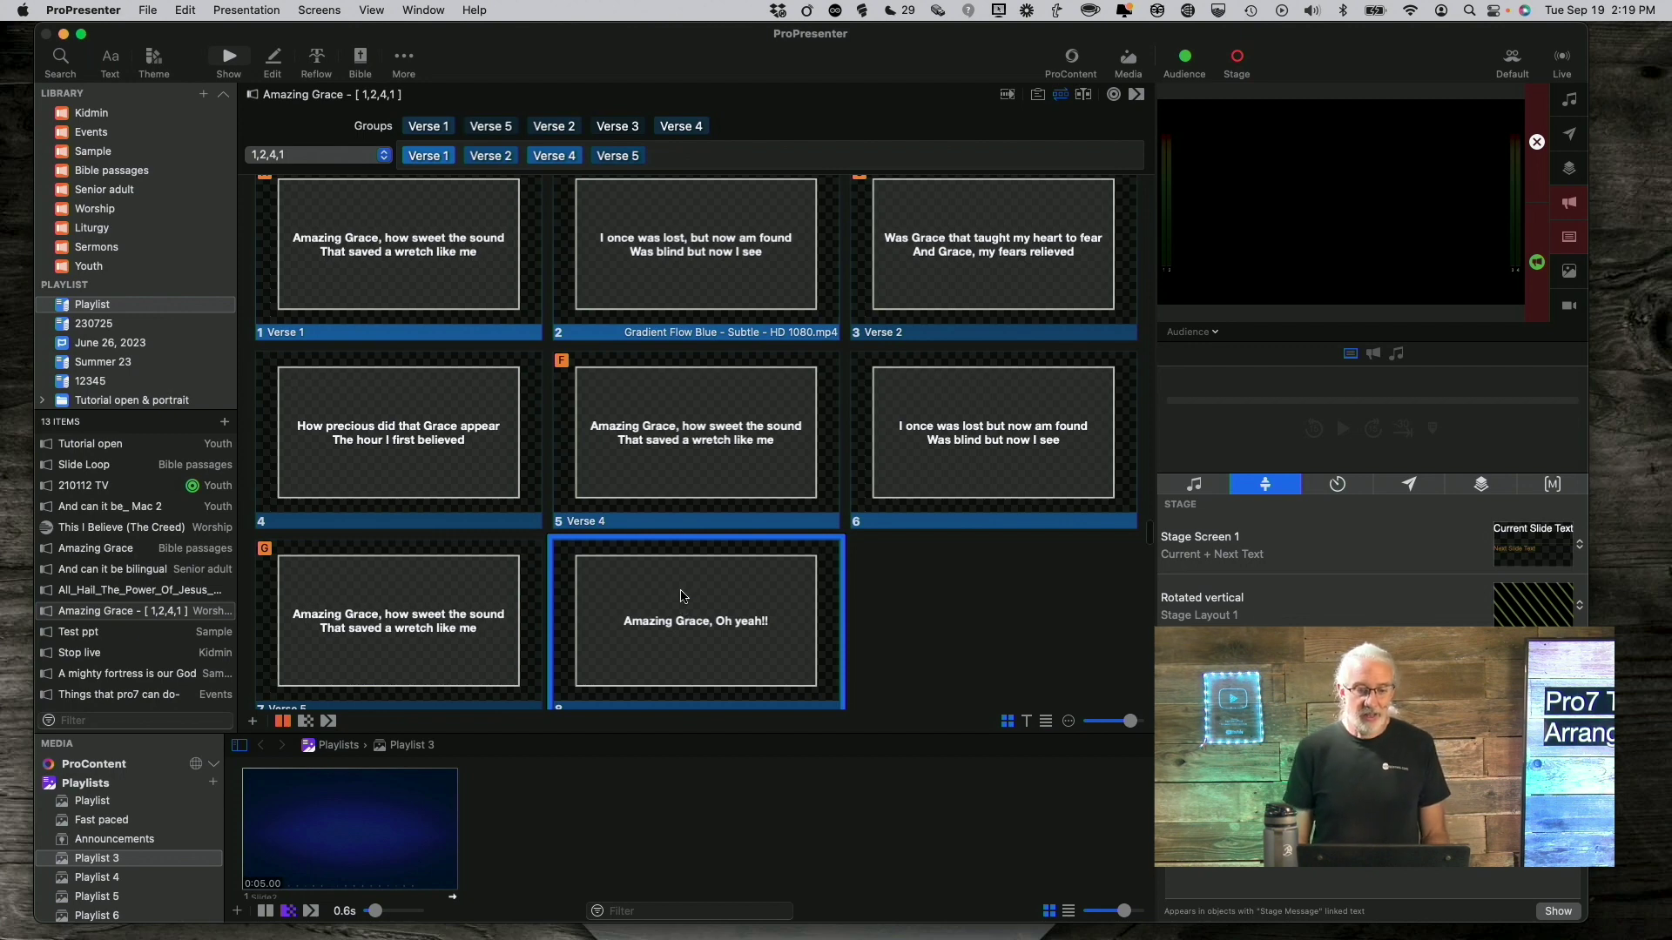
pyautogui.scroll(-2, 681, 606)
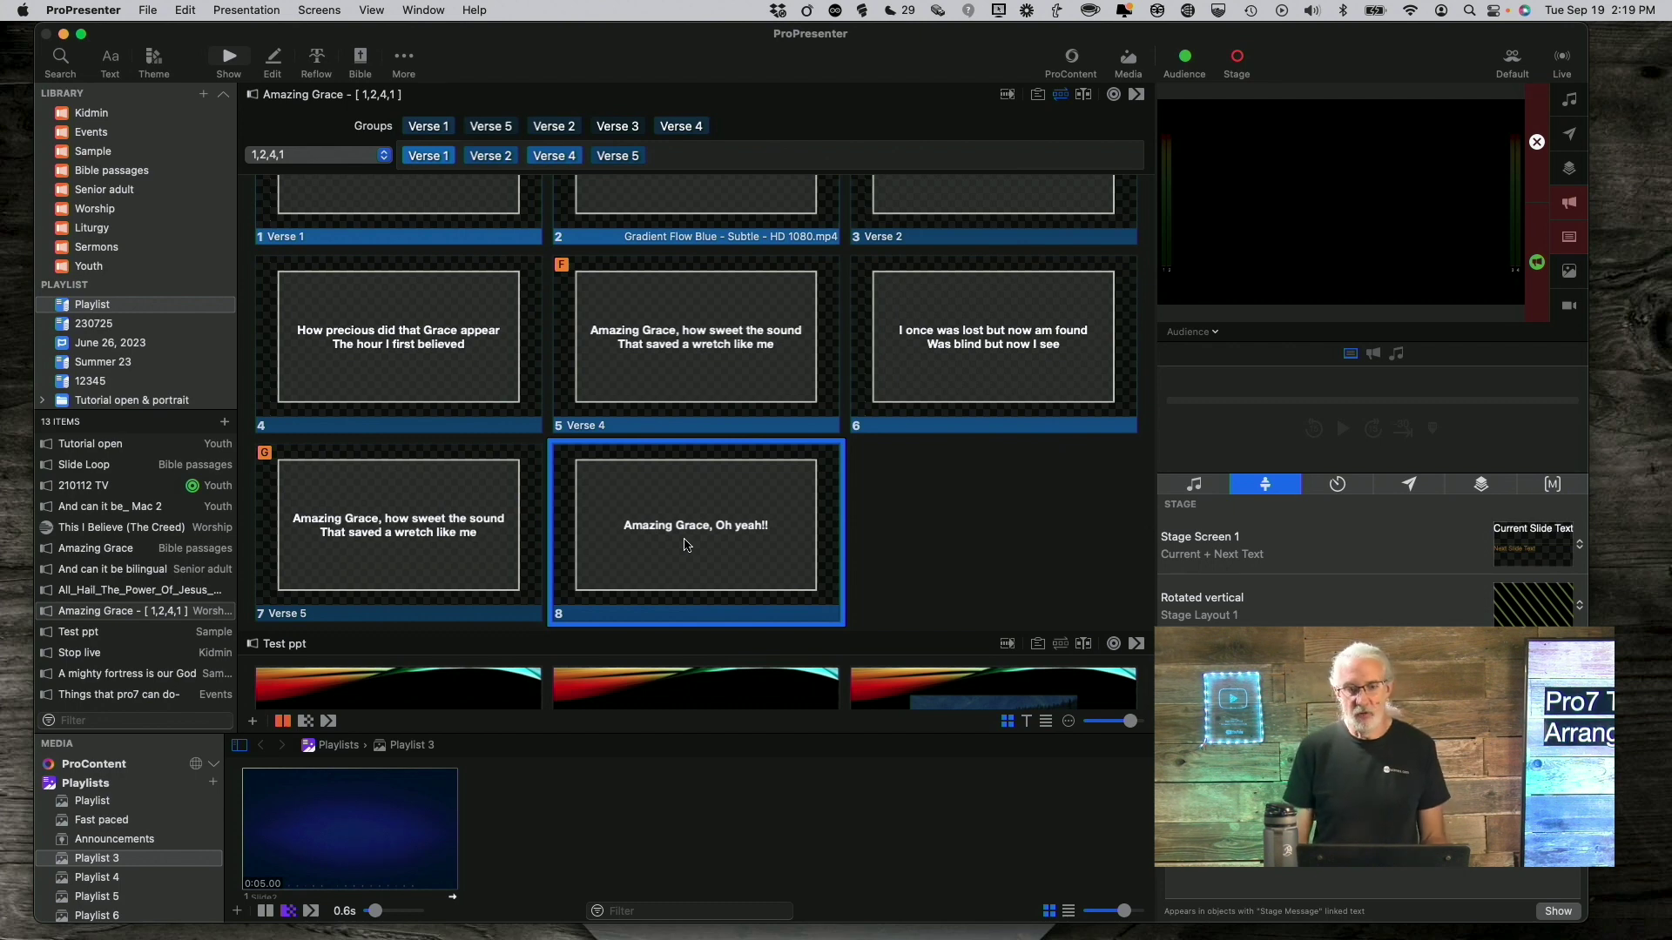
pyautogui.rightClick(686, 545)
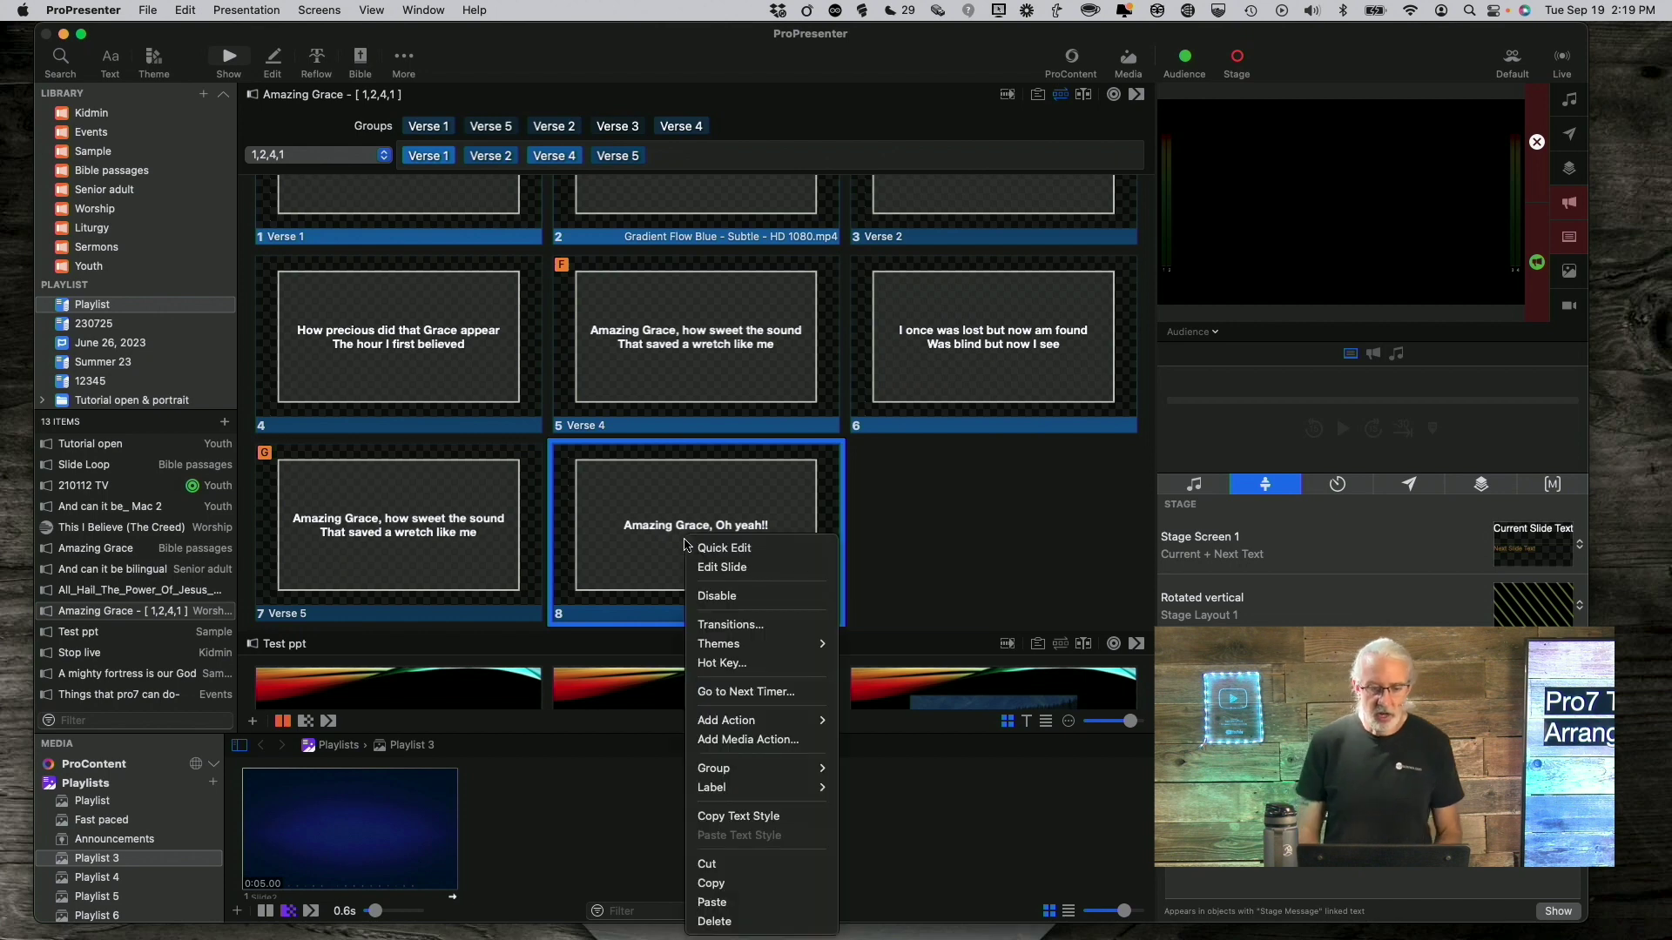
pyautogui.moveTo(707, 773)
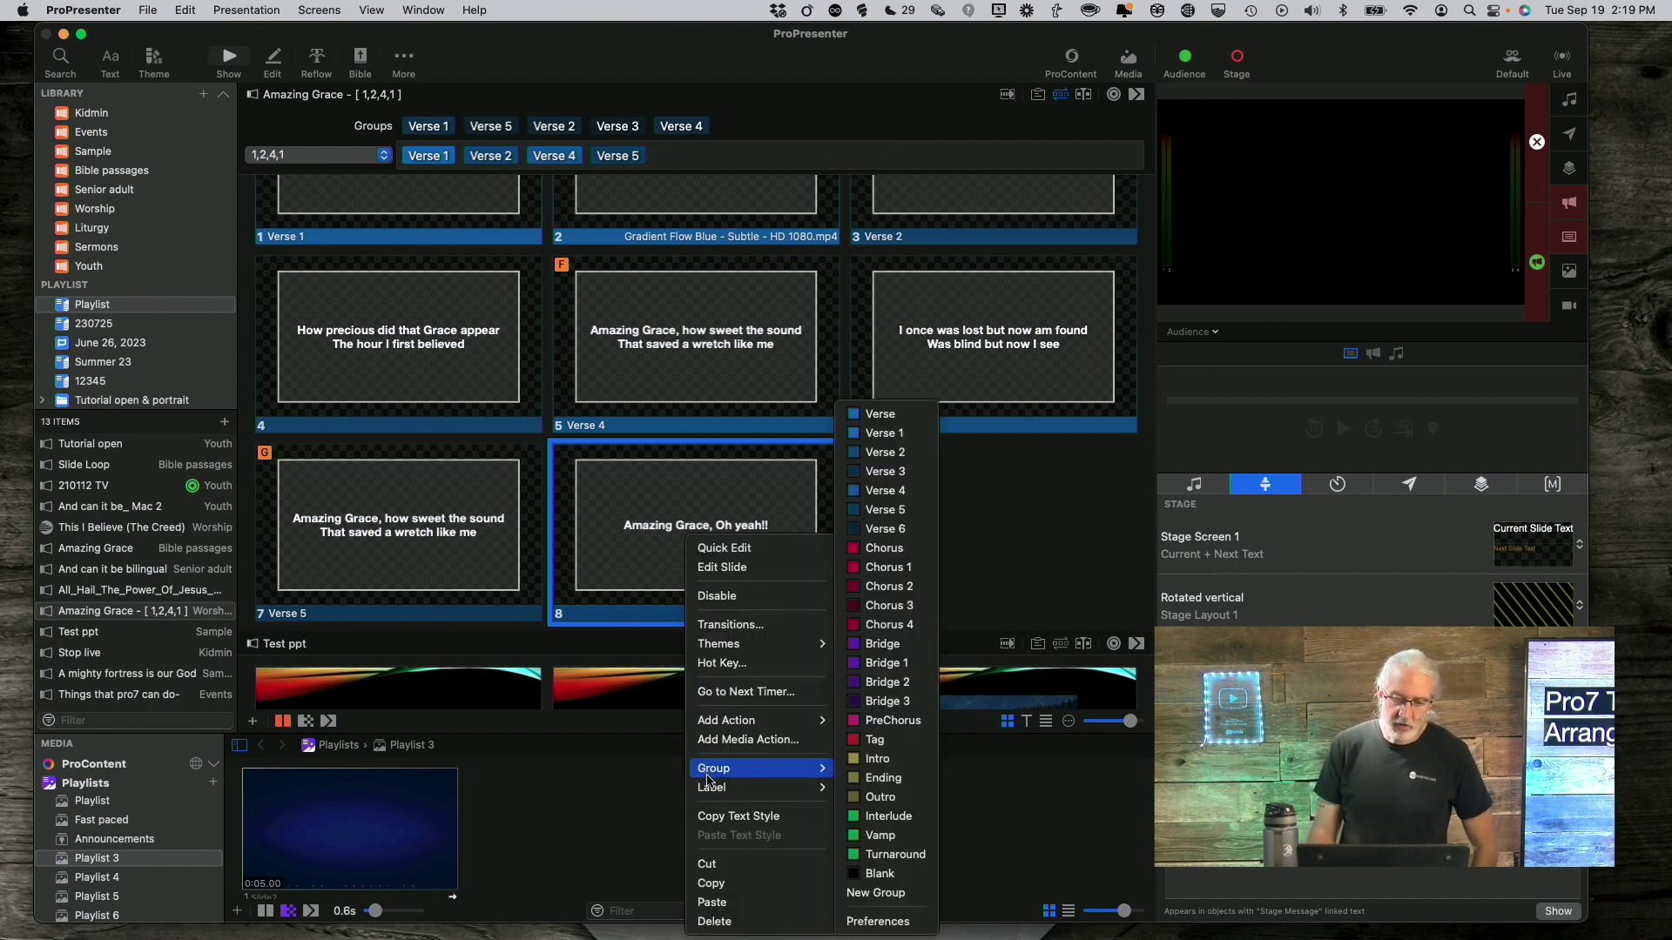
pyautogui.click(888, 741)
pyautogui.scroll(5, 897, 529)
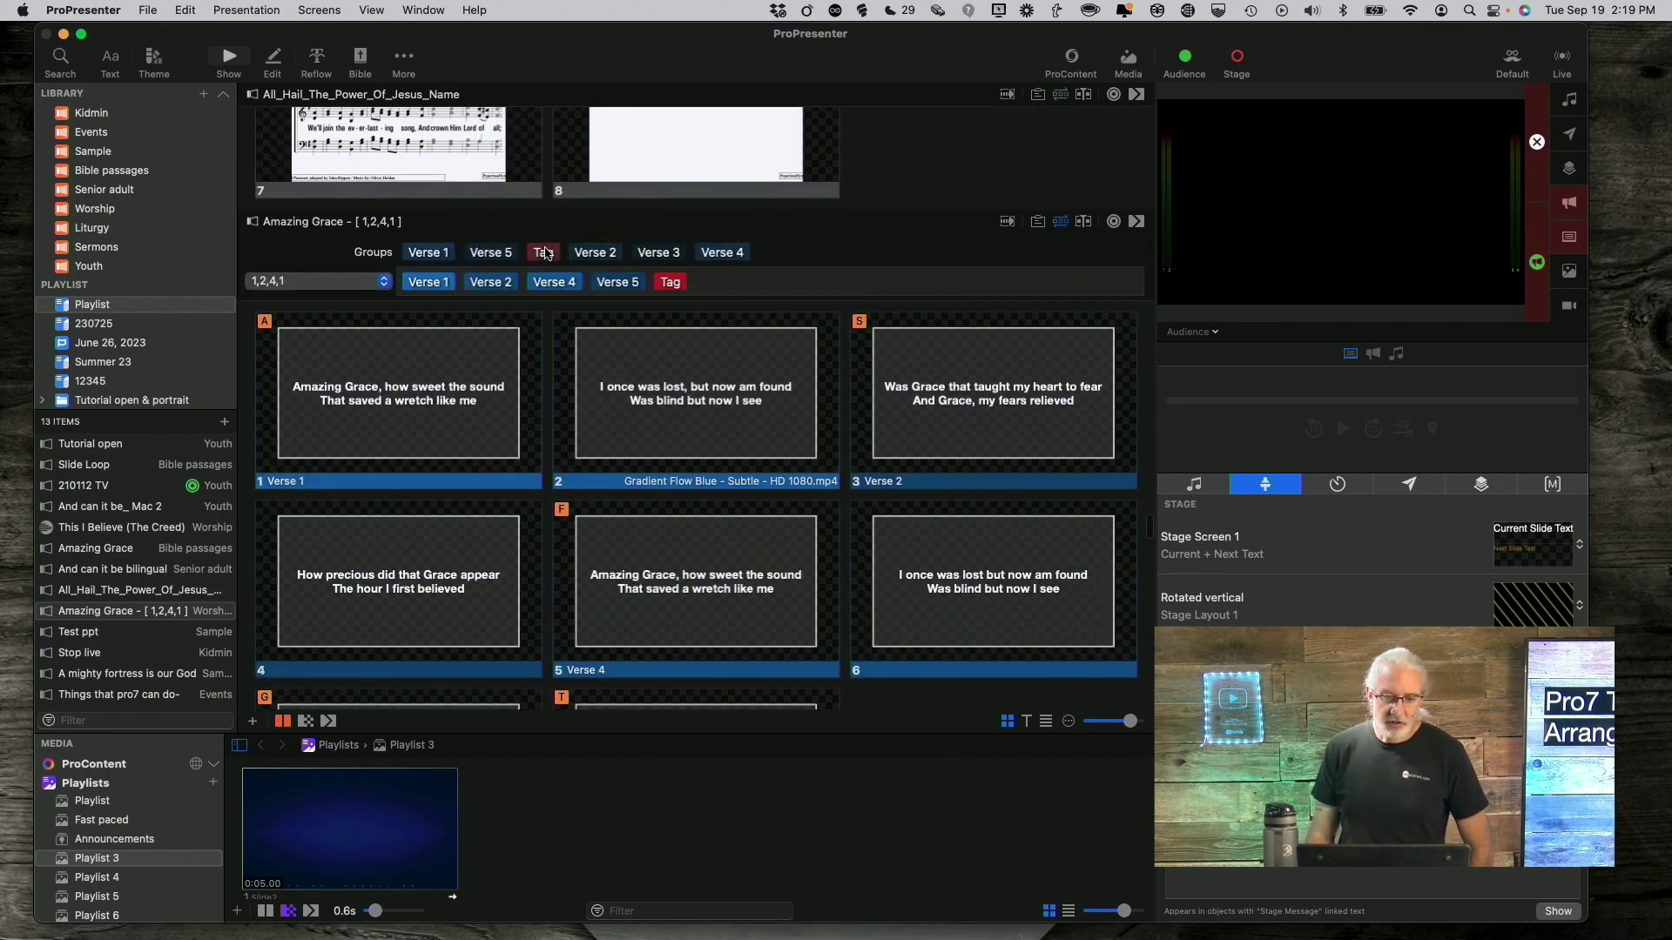
pyautogui.moveTo(544, 254); pyautogui.dragTo(525, 285)
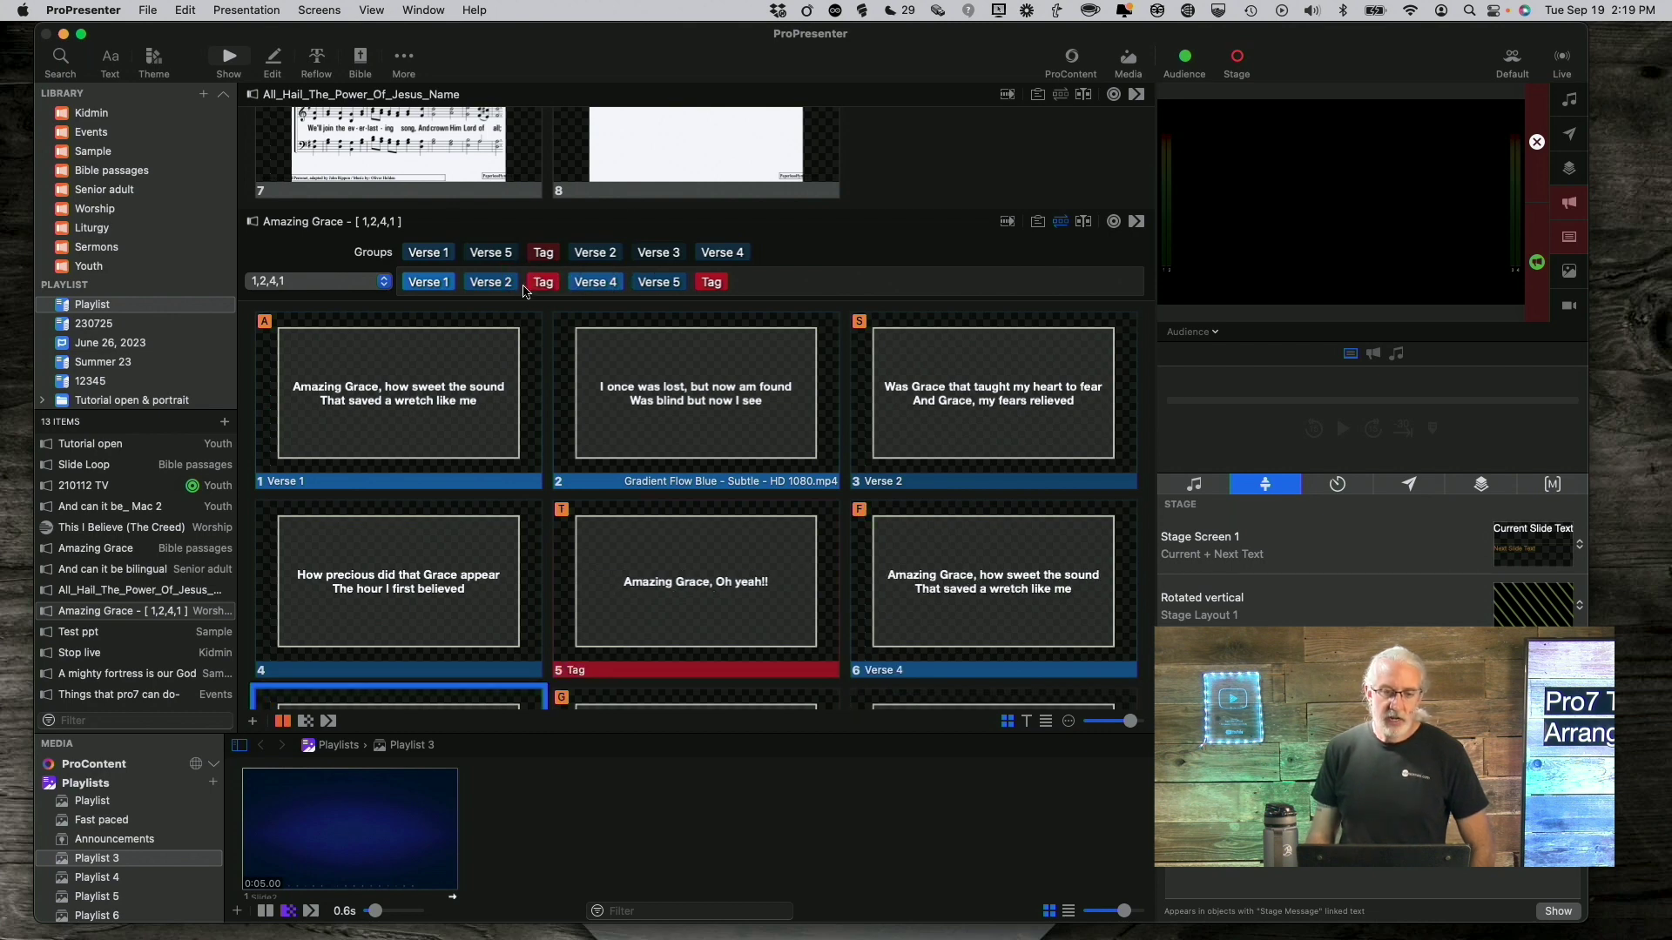
pyautogui.scroll(-3, 644, 490)
pyautogui.scroll(-1, 644, 490)
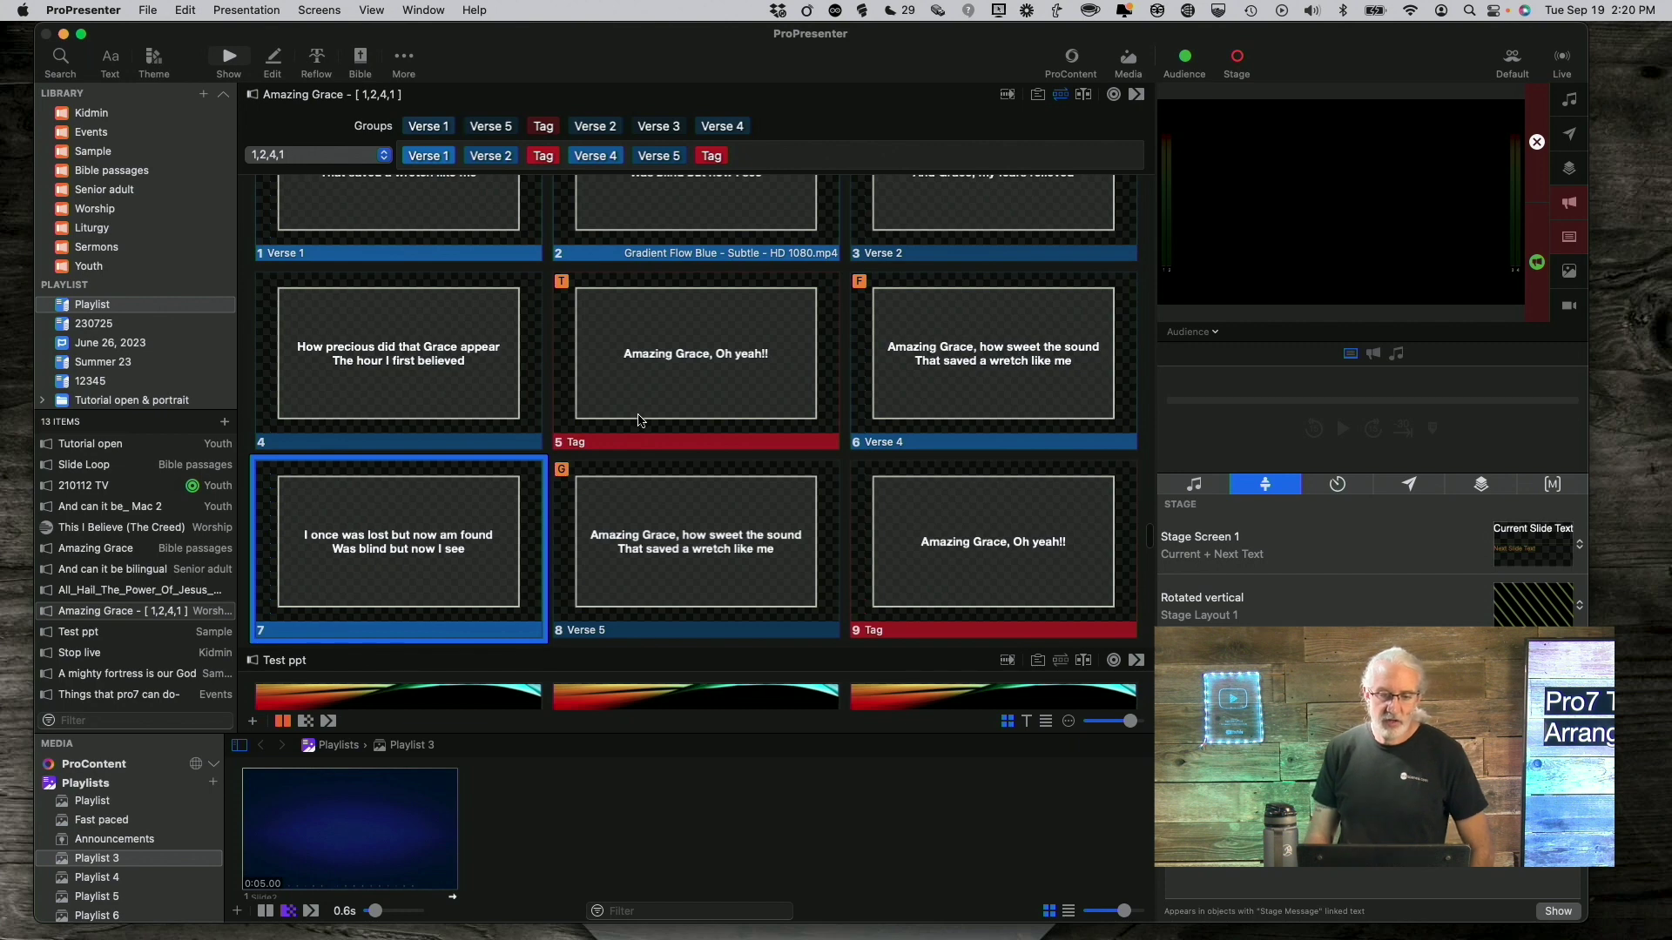
pyautogui.scroll(-5, 659, 401)
pyautogui.scroll(3, 659, 401)
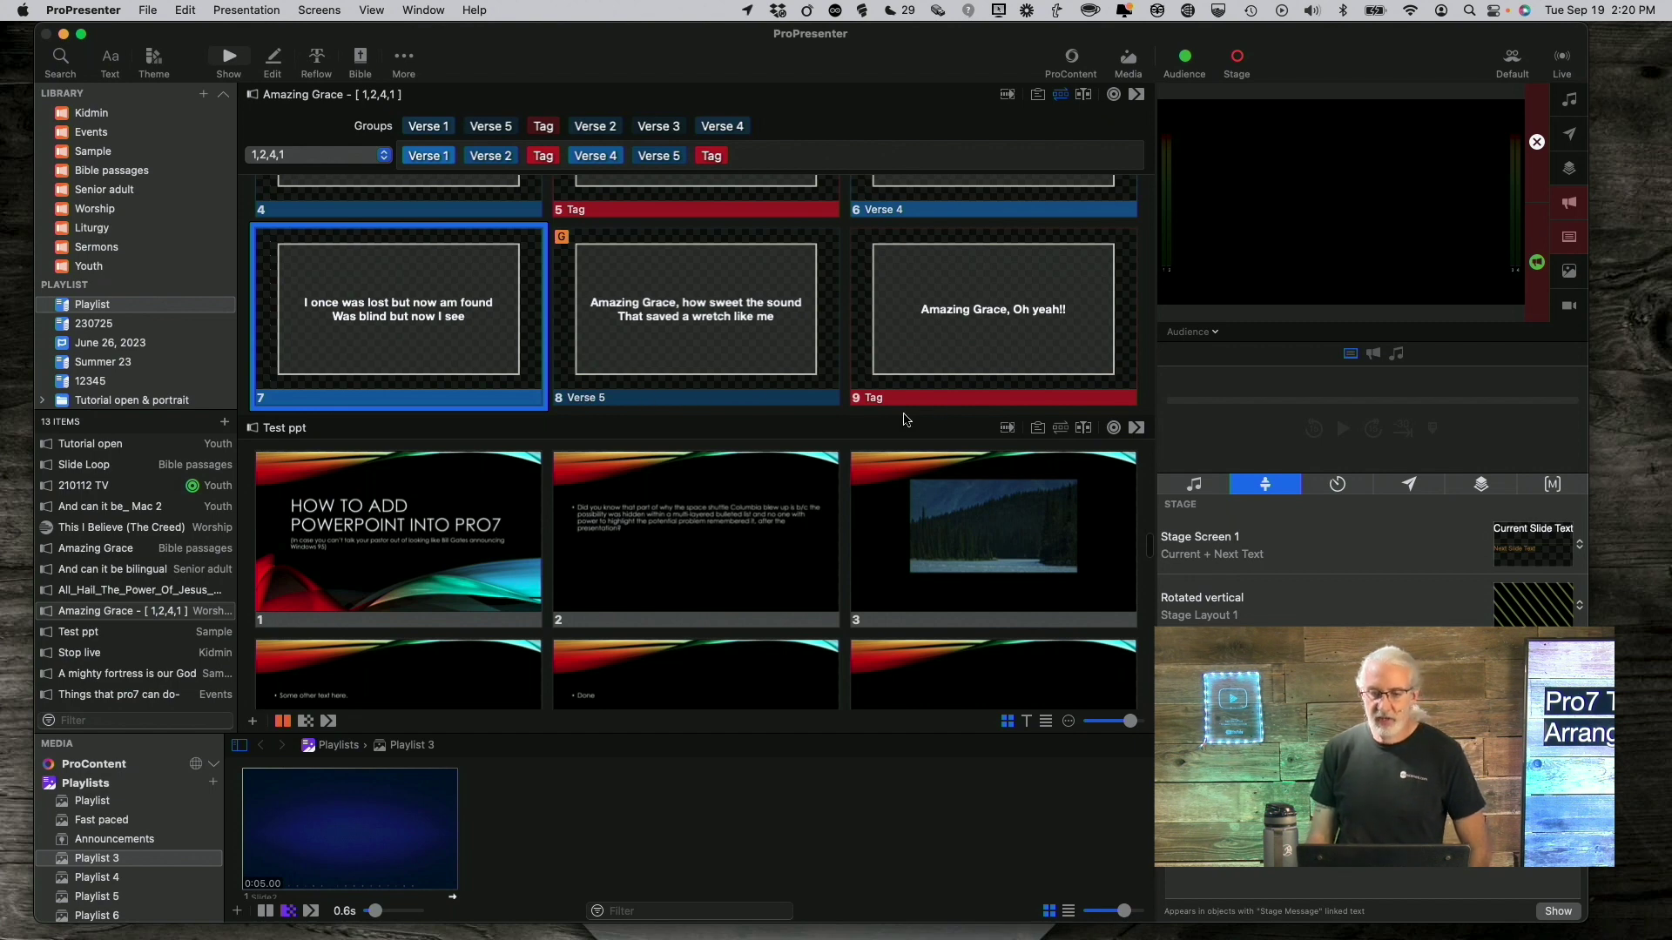
pyautogui.scroll(5, 953, 379)
pyautogui.scroll(3, 954, 378)
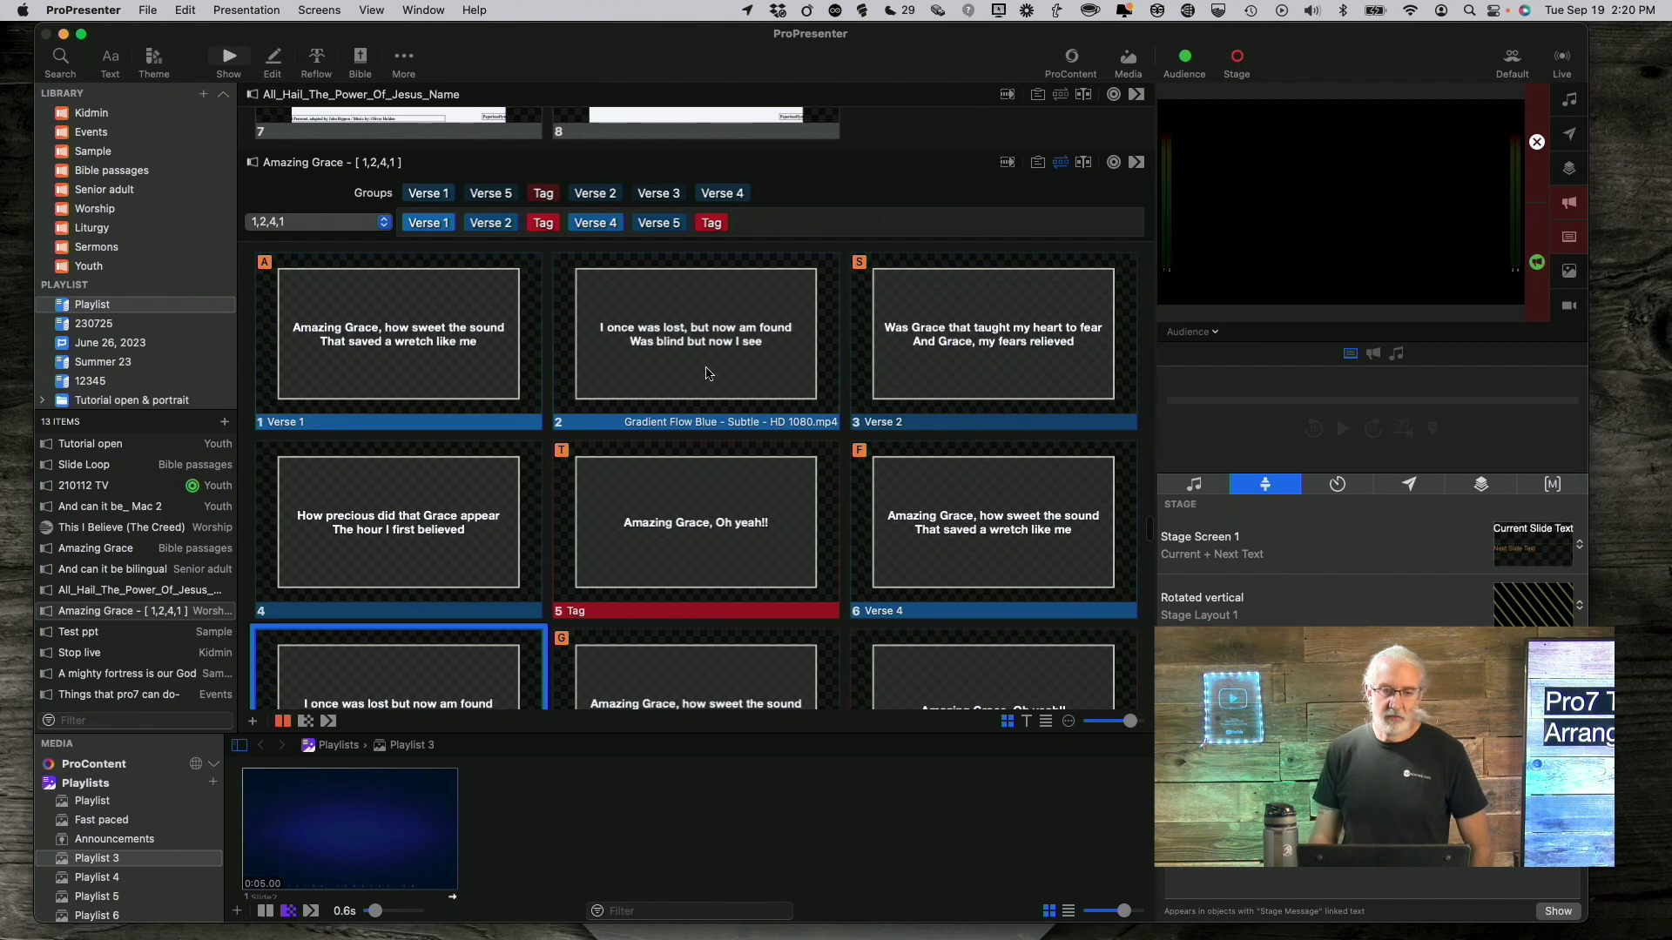
# In the Master arrangement, move Verse 5 after Verse 4 and the Tag group to the end
pyautogui.click(384, 222)
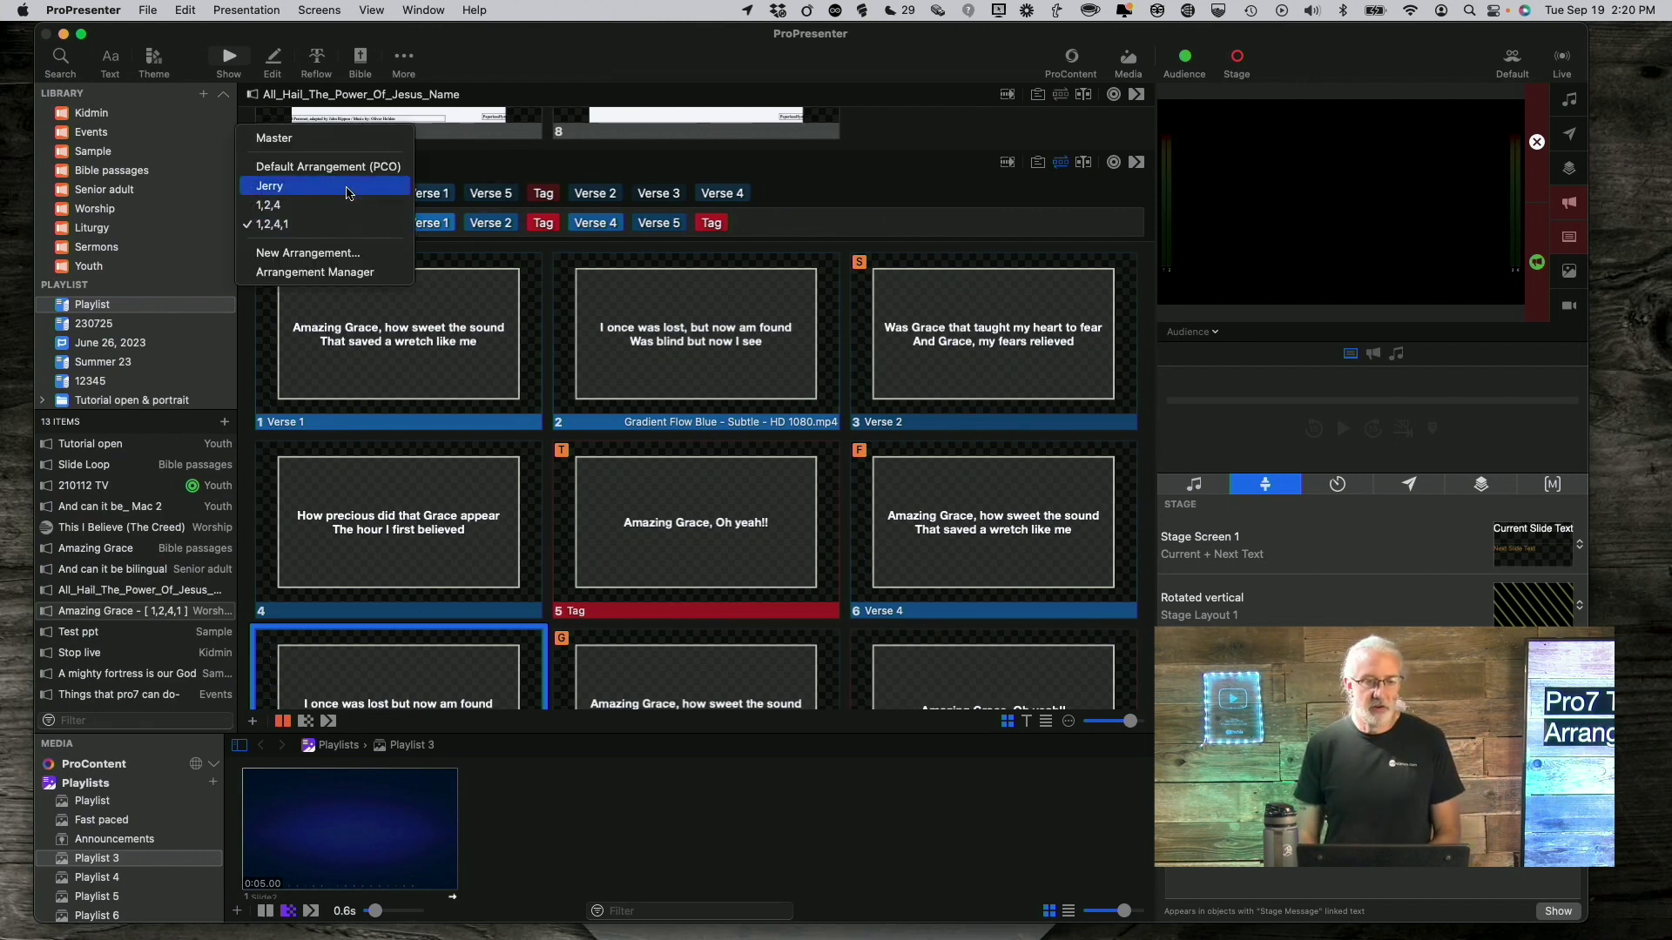
pyautogui.click(339, 139)
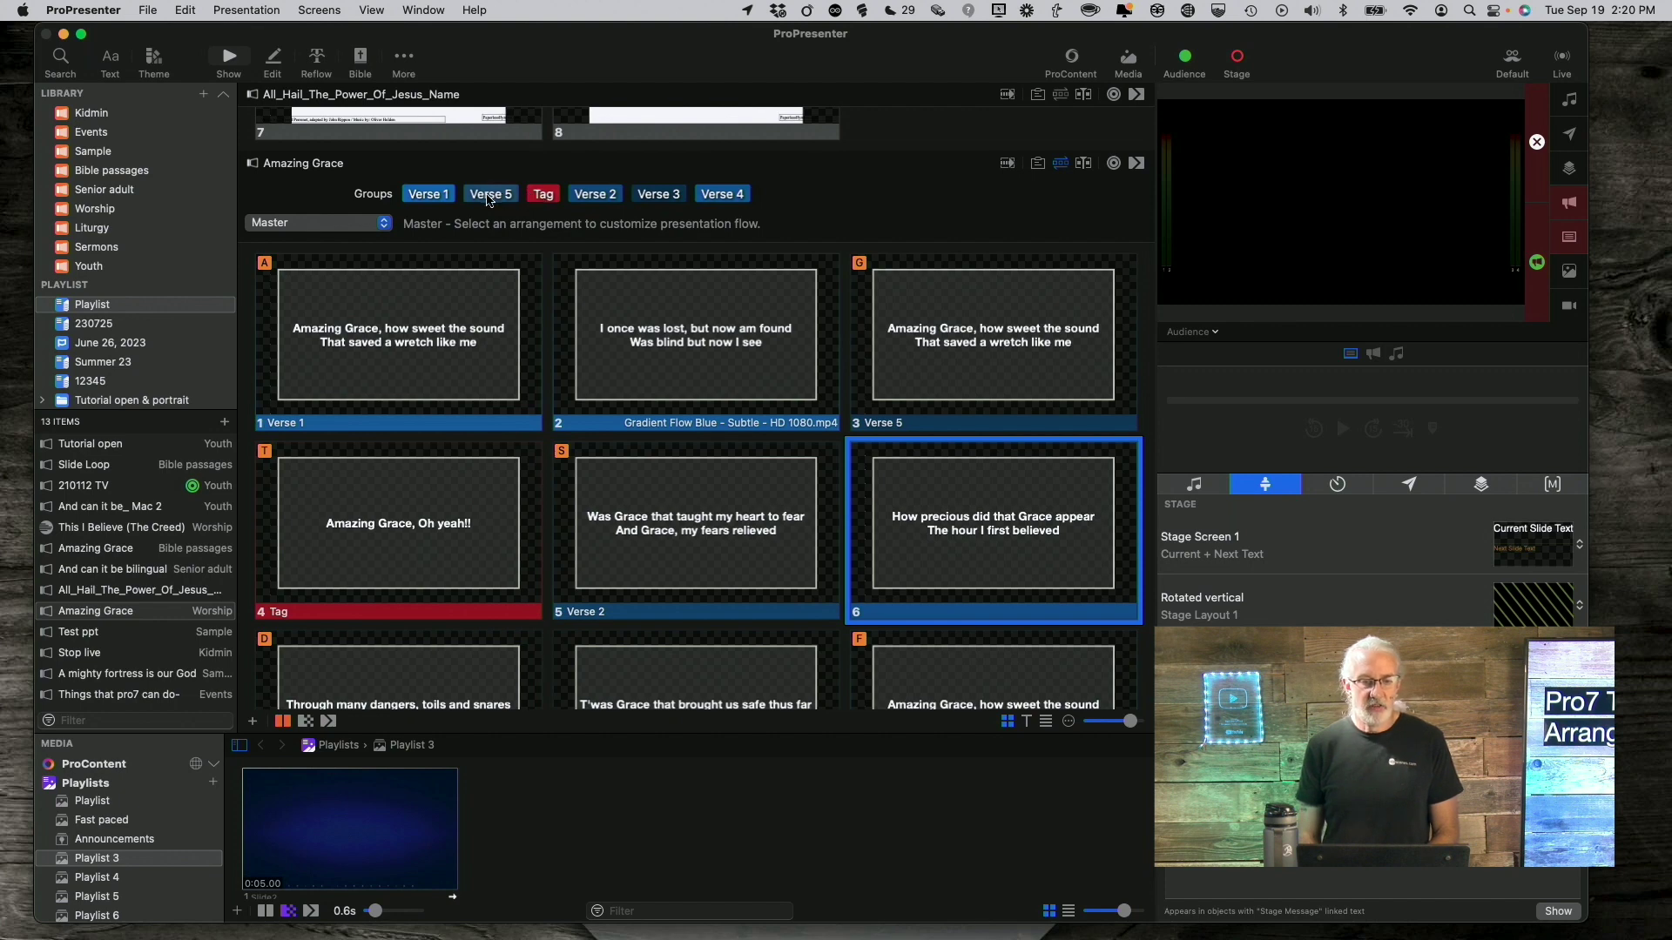
pyautogui.moveTo(491, 198); pyautogui.dragTo(764, 197)
pyautogui.moveTo(481, 198); pyautogui.dragTo(766, 207)
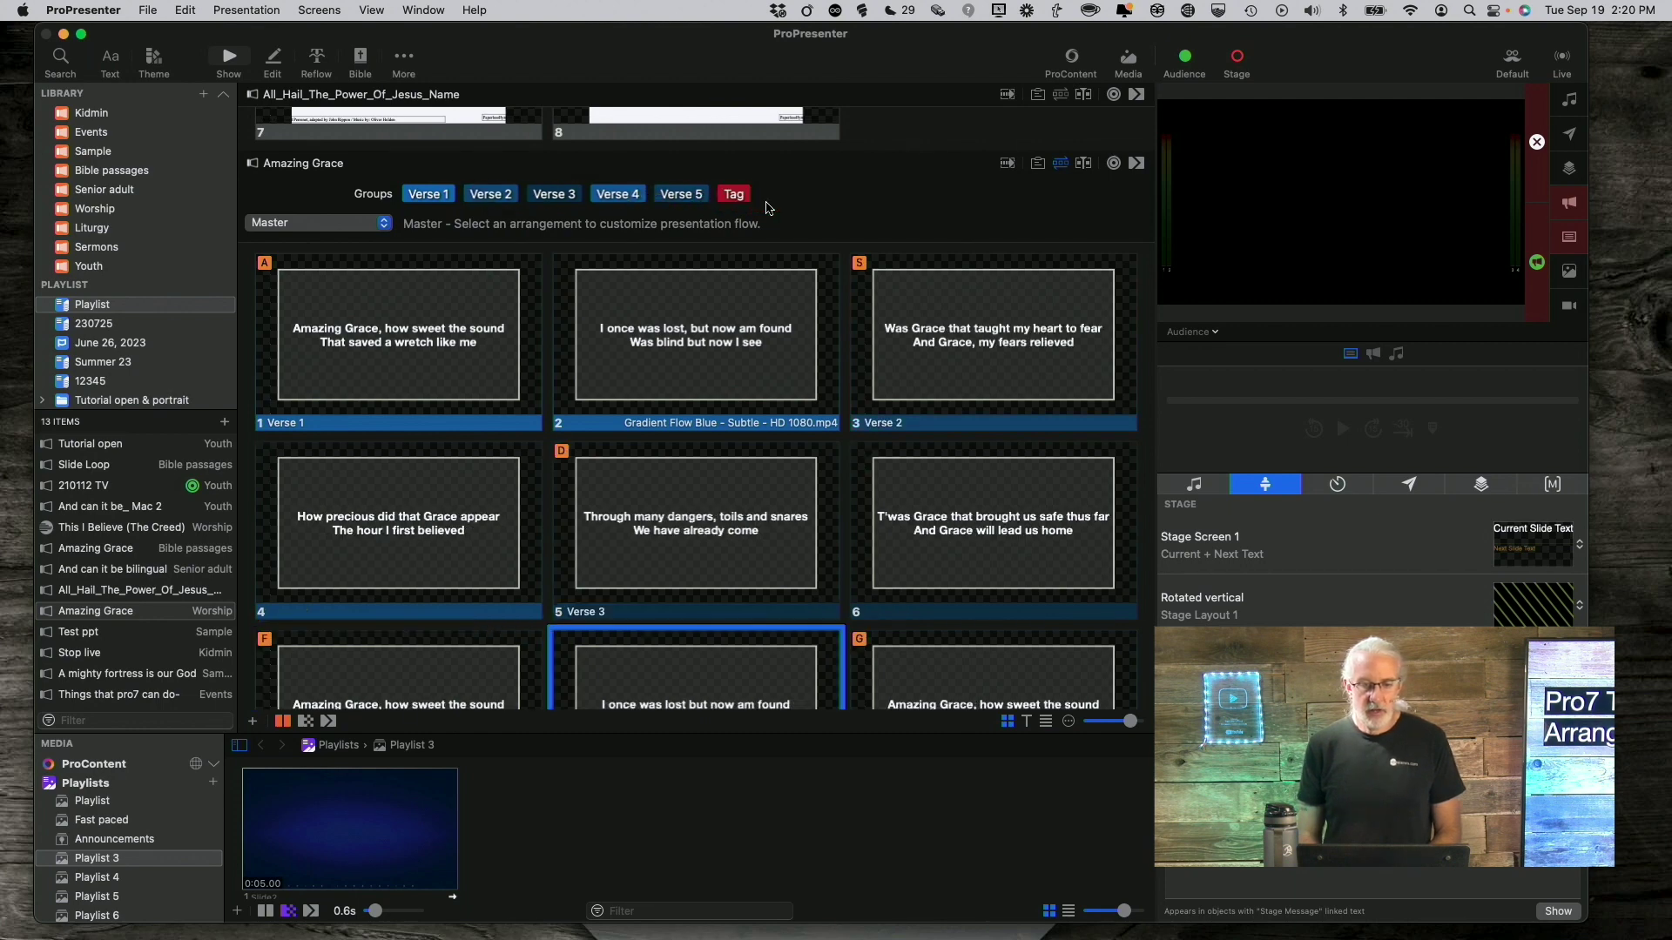
# Switch back to the 1,2,4,1 arrangement and review its nine slides
pyautogui.click(386, 222)
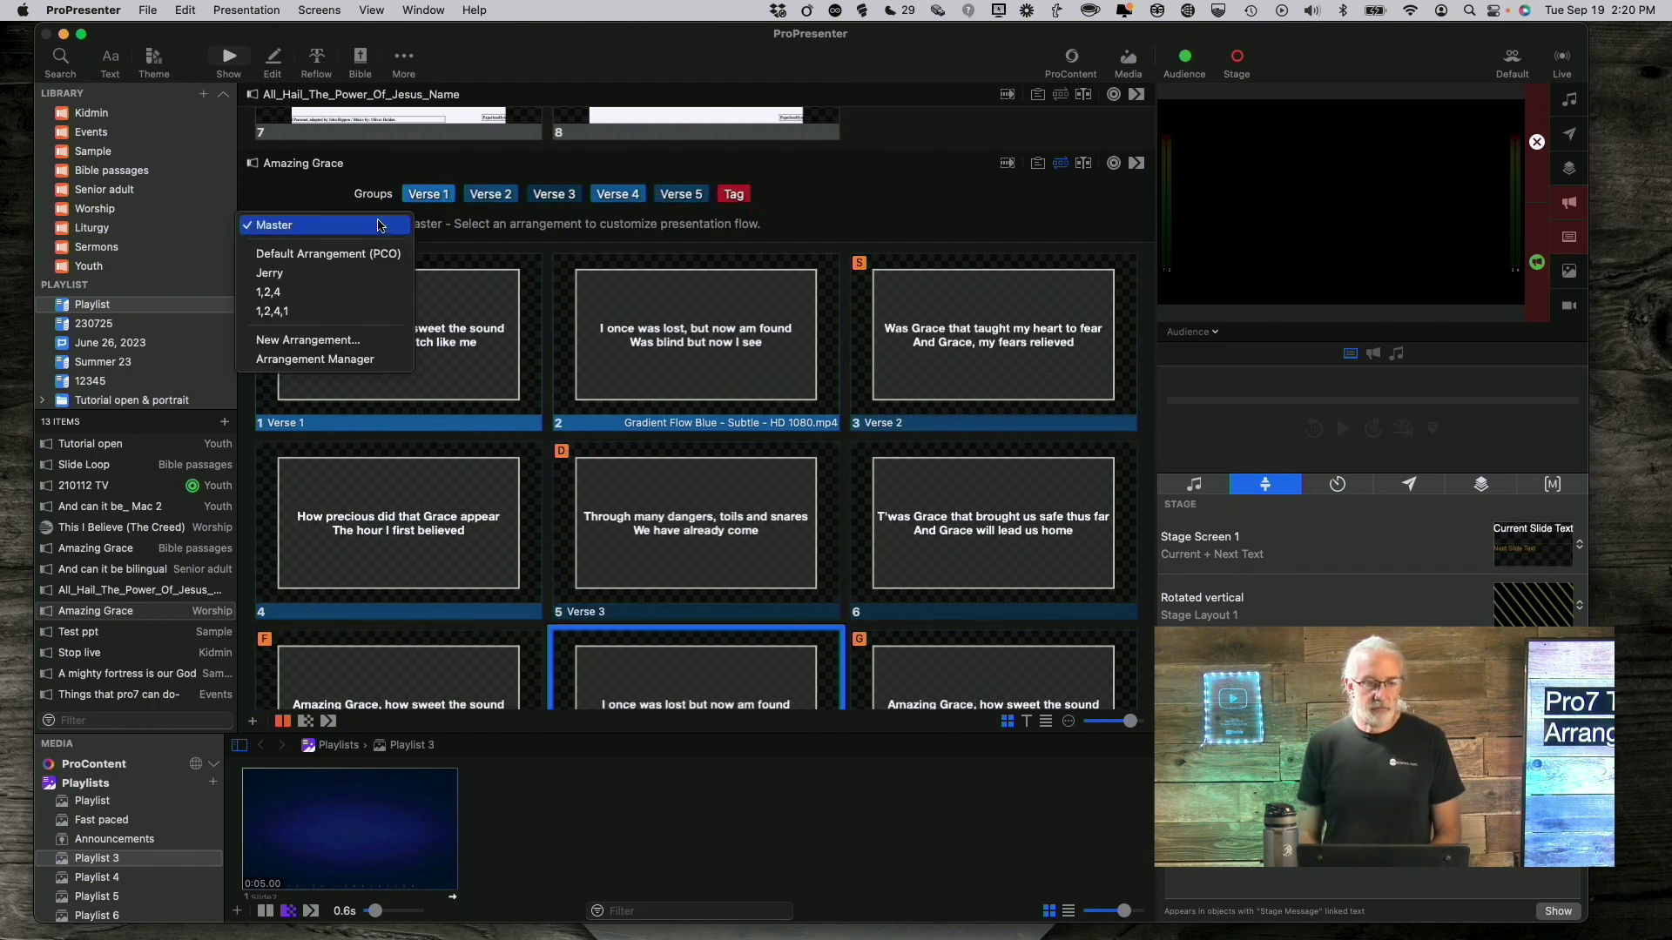
pyautogui.click(331, 313)
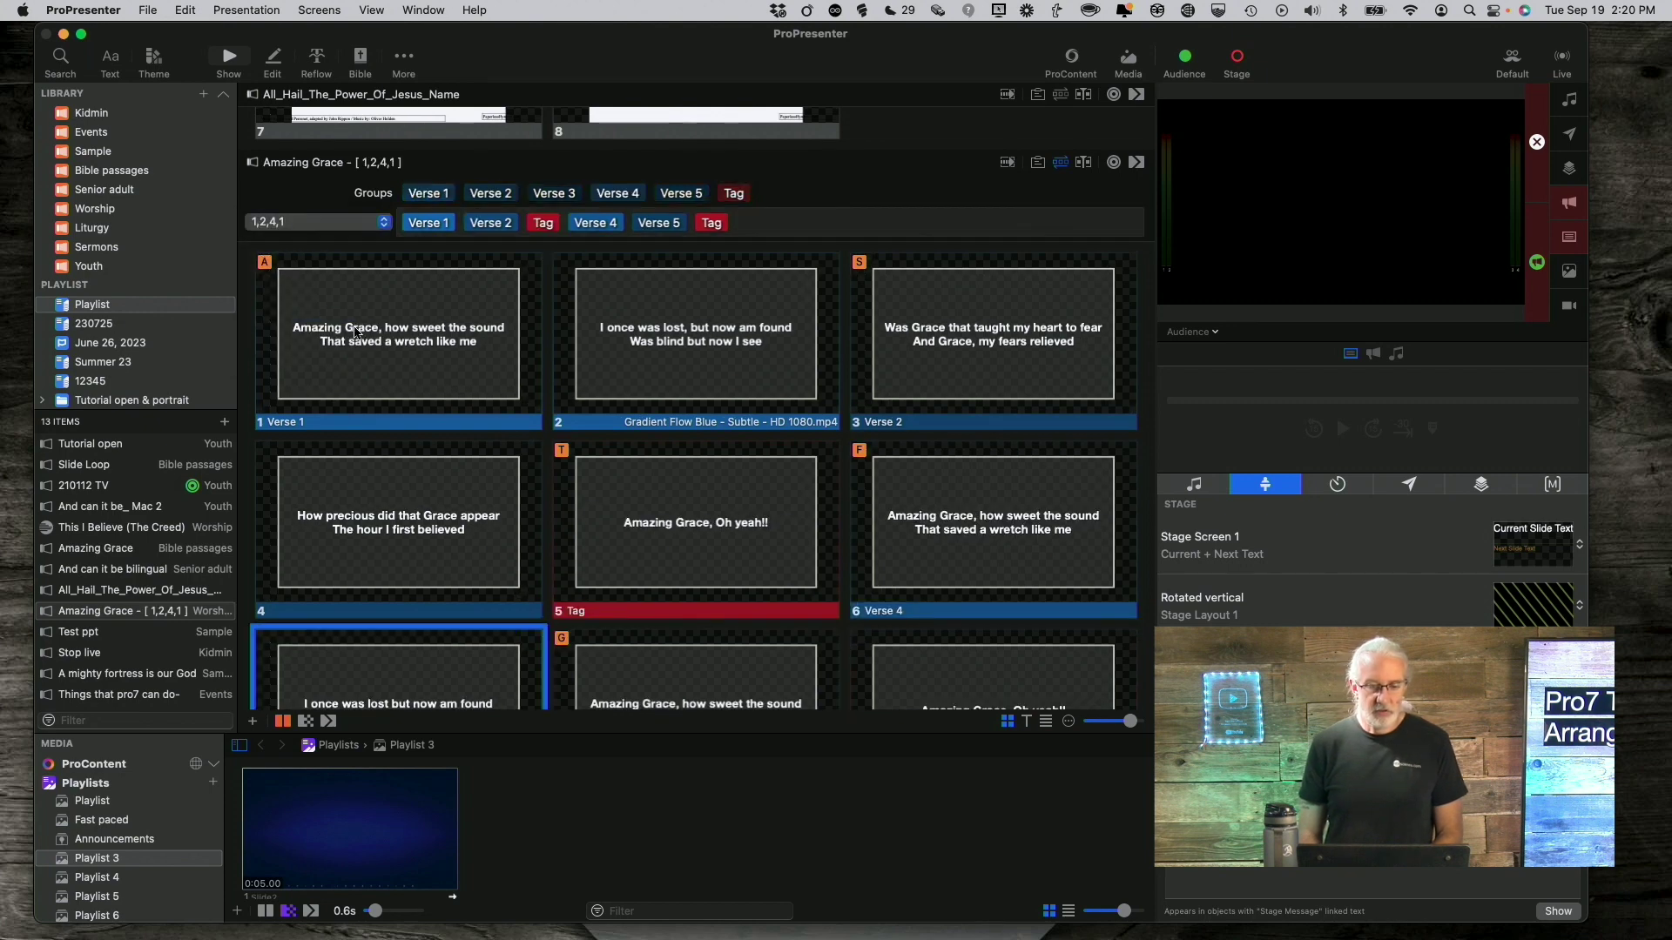
pyautogui.scroll(-10, 548, 445)
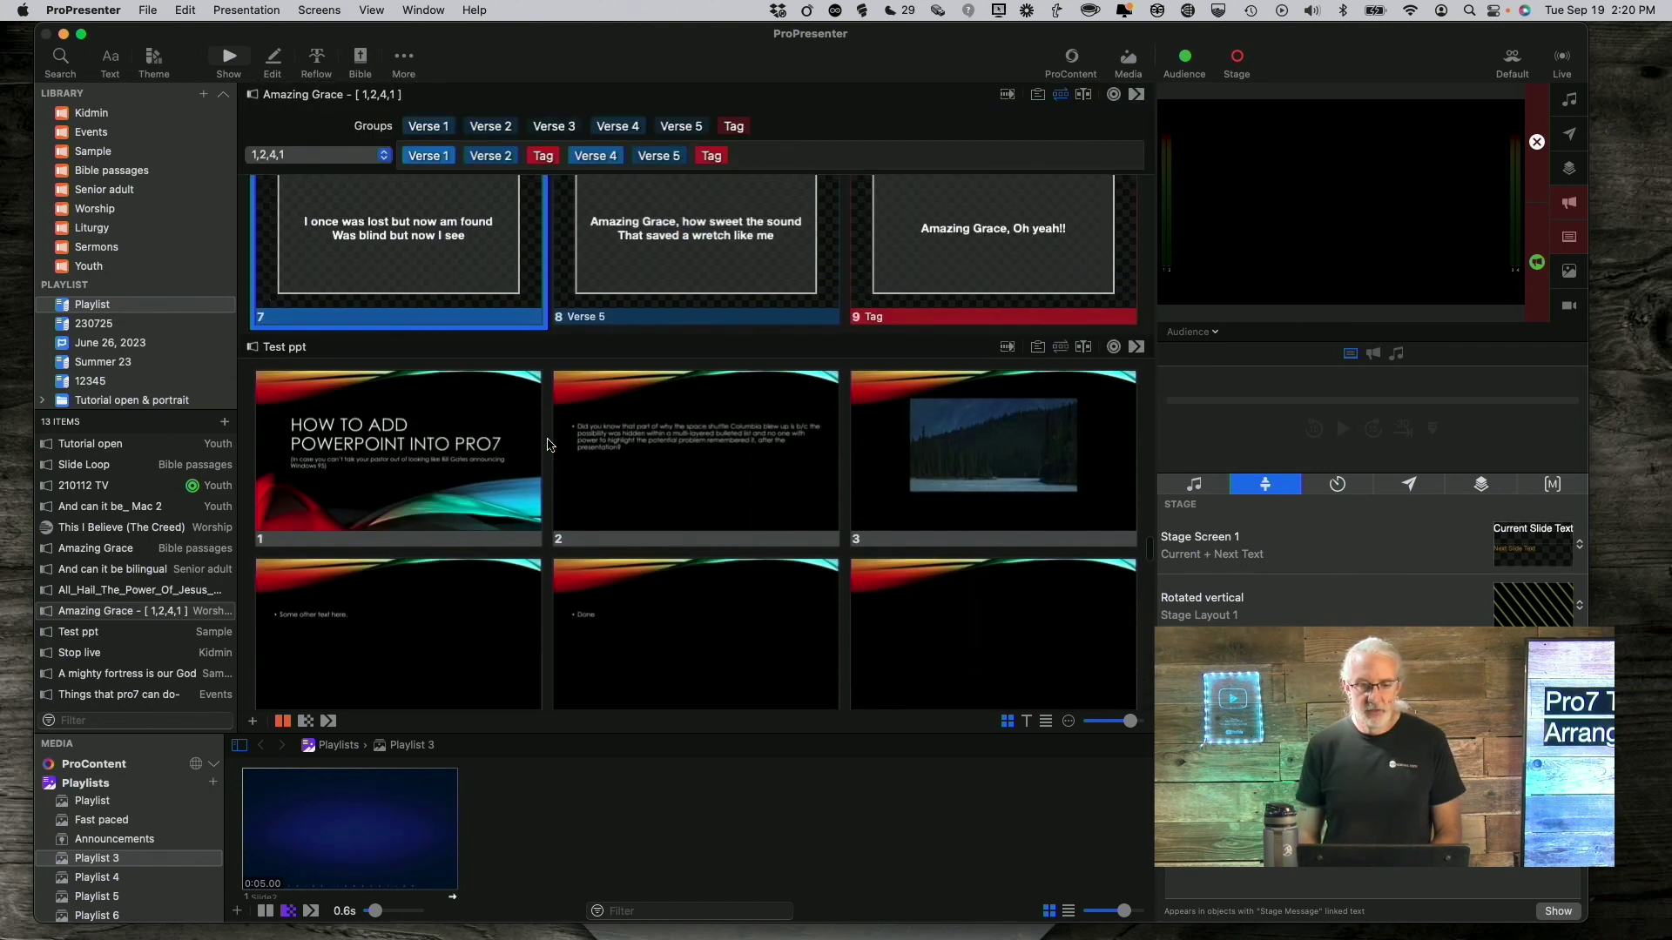
pyautogui.scroll(5, 544, 418)
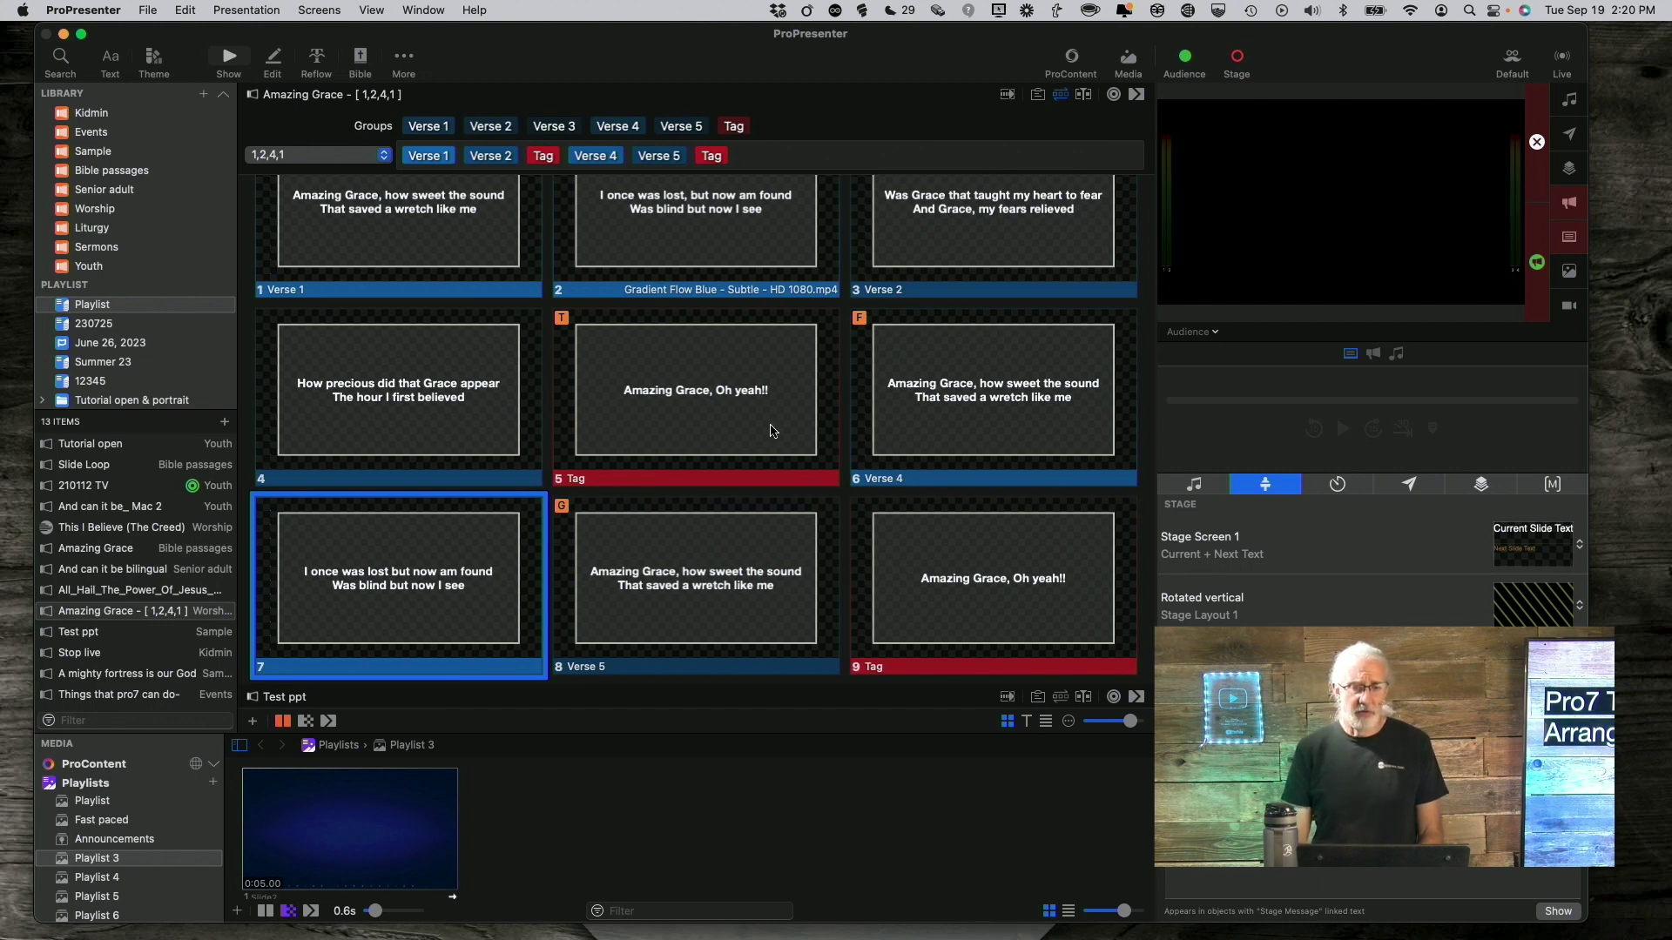
pyautogui.scroll(2, 769, 431)
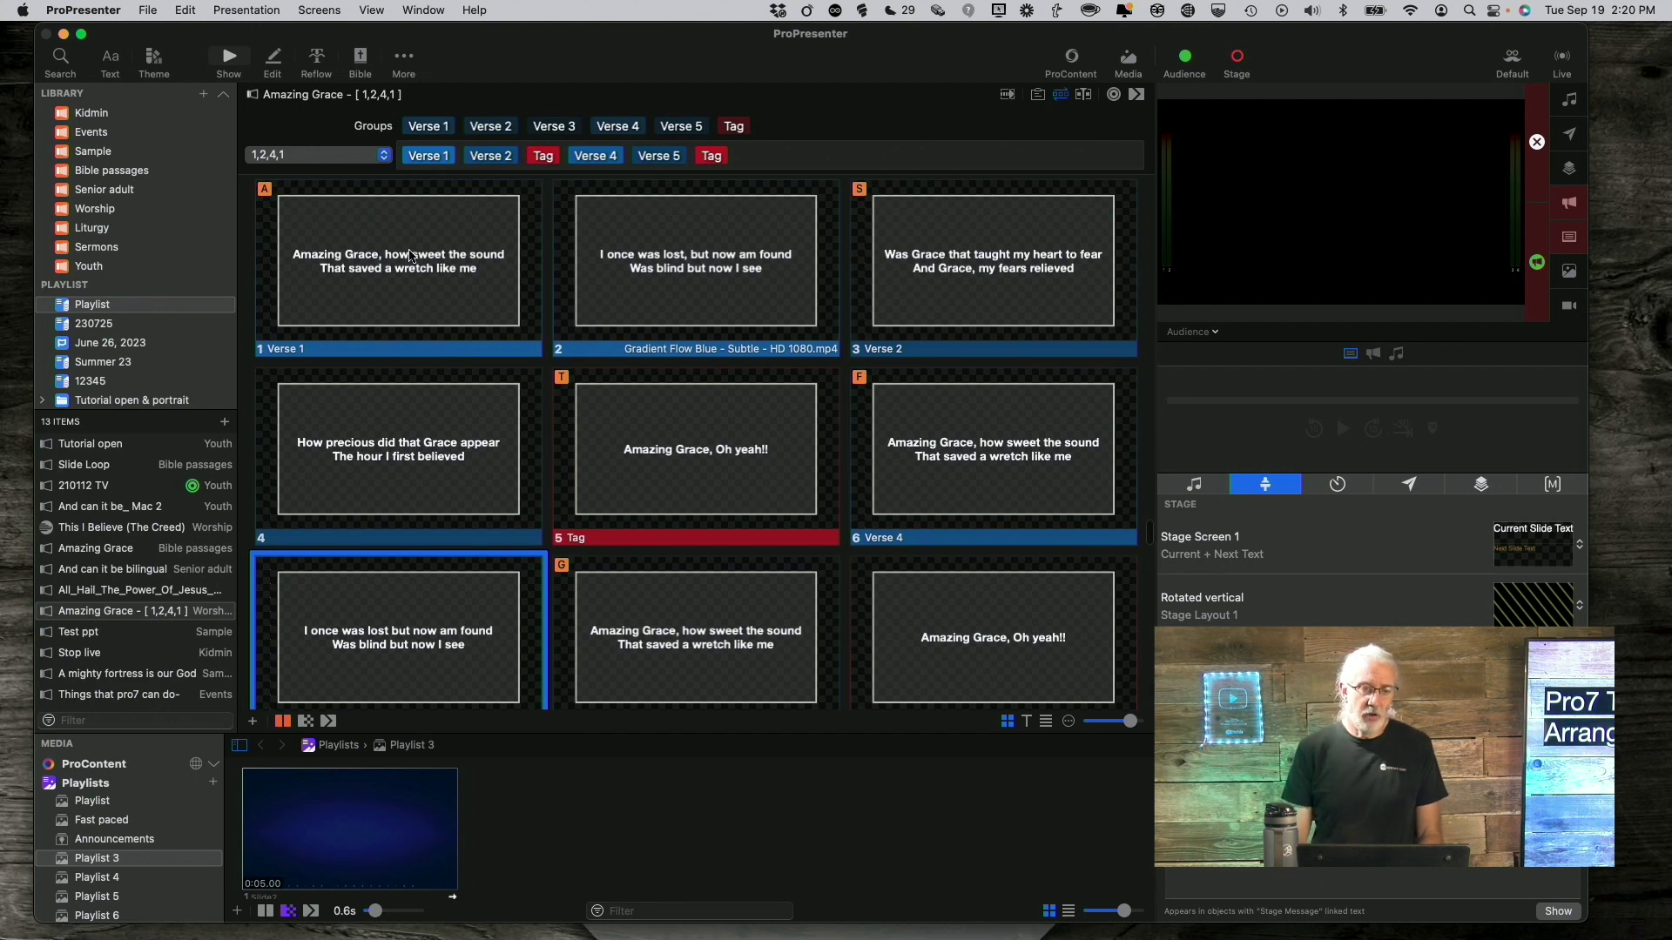
# Open the arrangement pop-up menu above the Amazing Grace slides
pyautogui.click(384, 156)
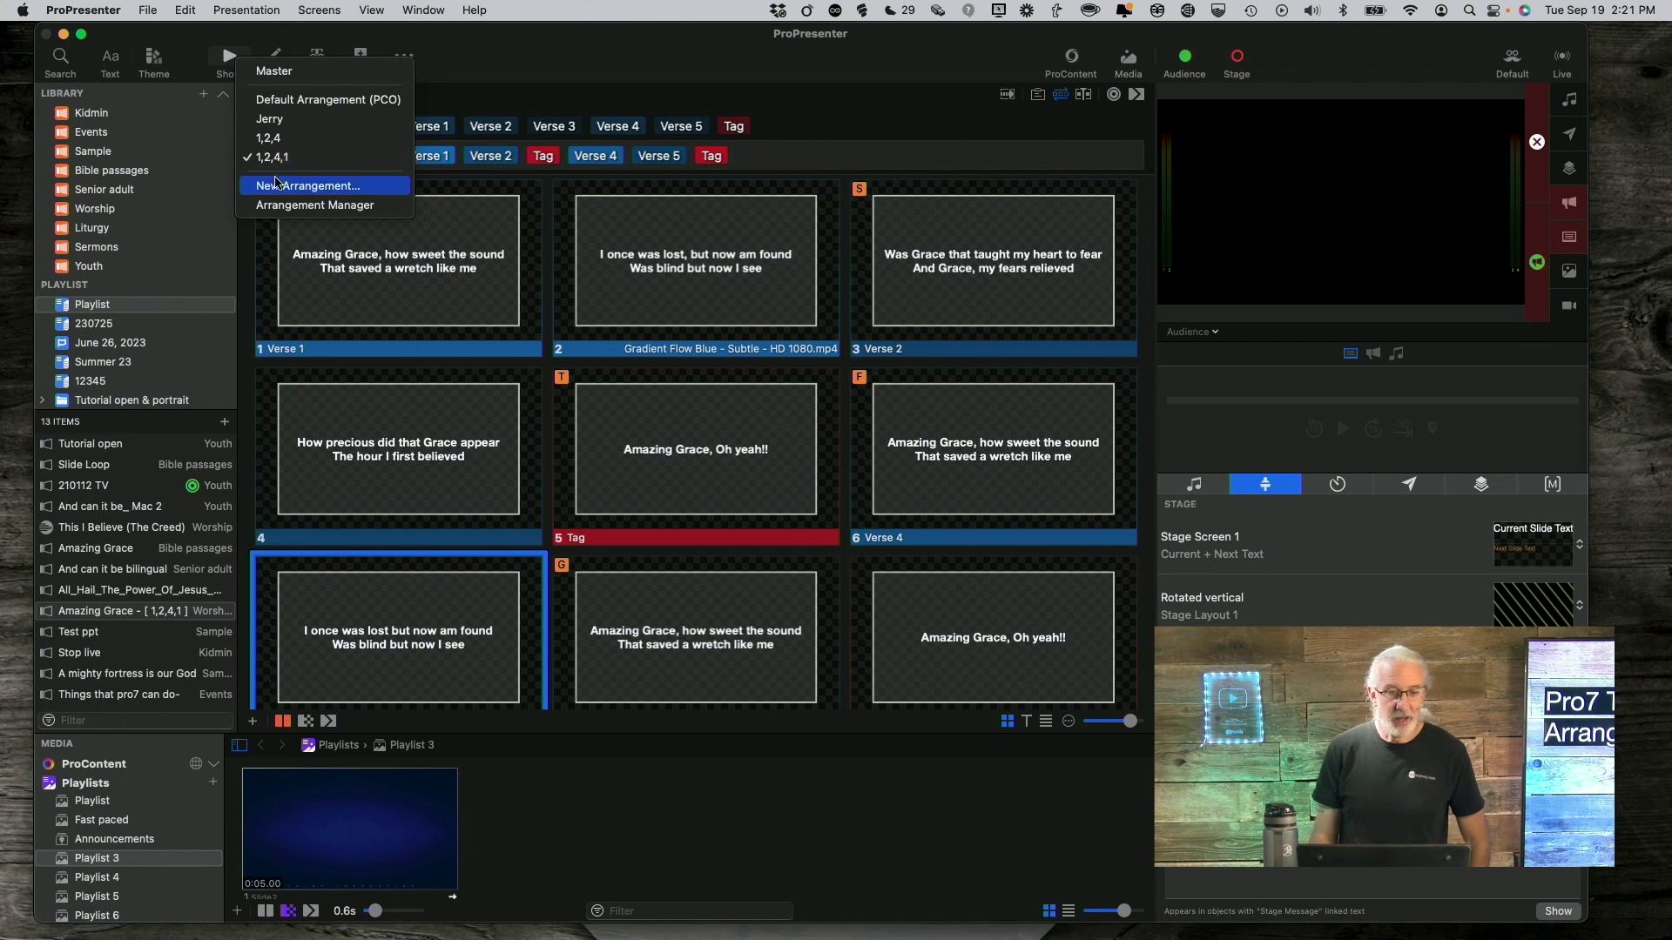
# In the Arrangement Manager, rename 1,2,4,1 to '1,2,tag,4,5, tag'
pyautogui.click(281, 205)
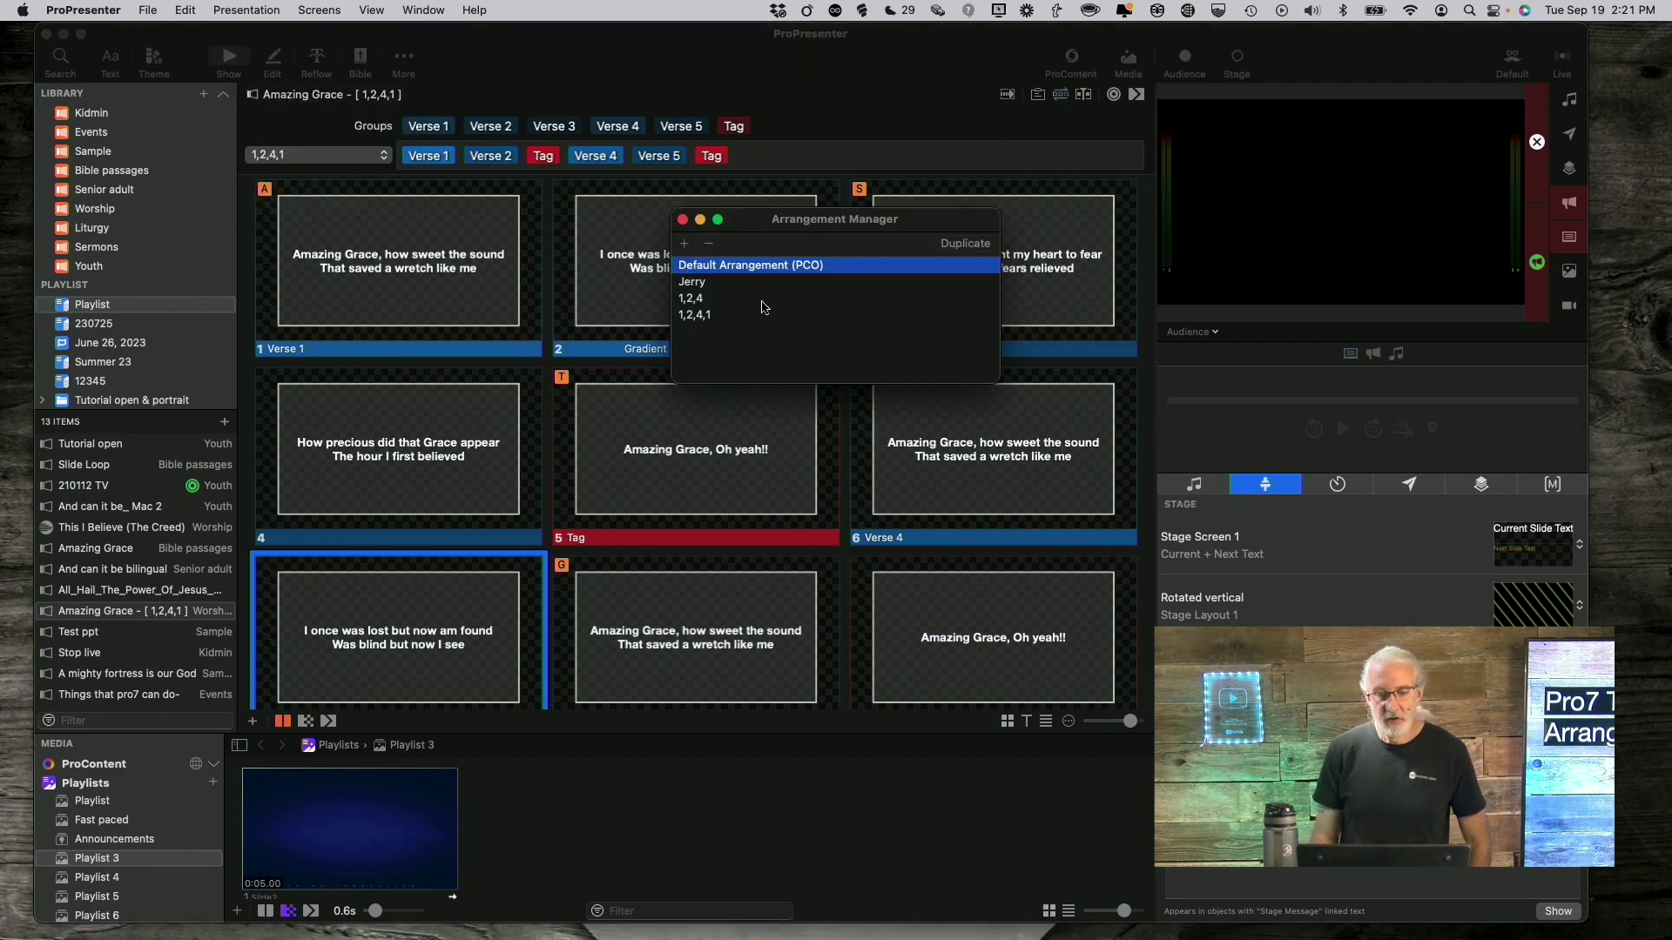
pyautogui.click(694, 316)
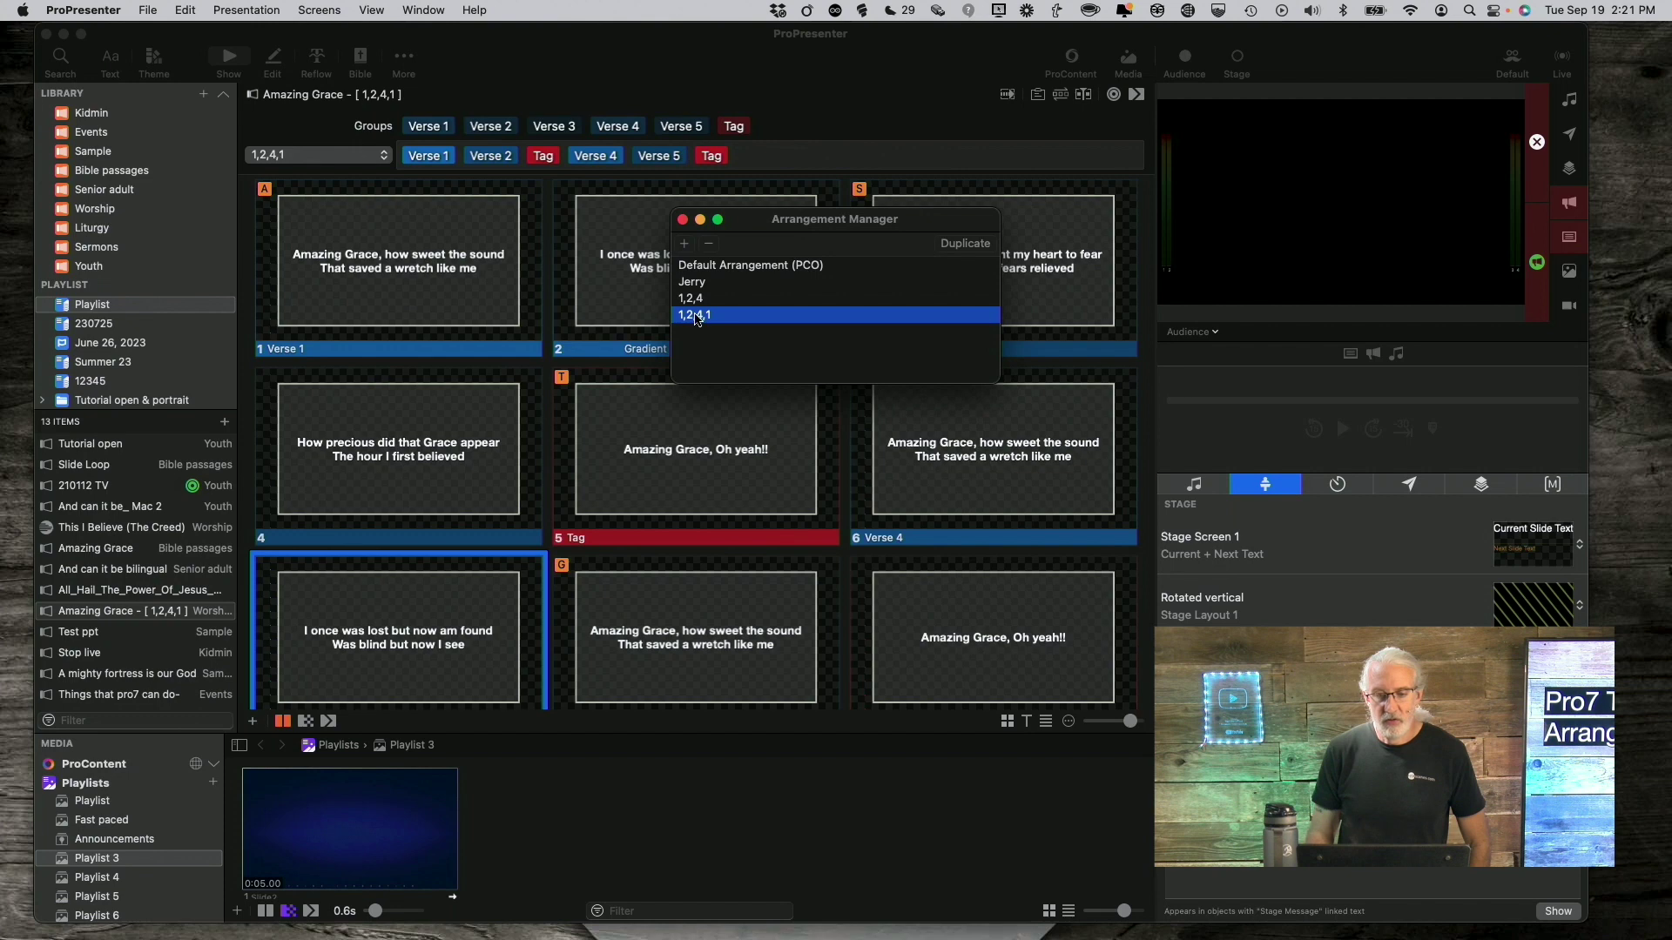
pyautogui.doubleClick(696, 317)
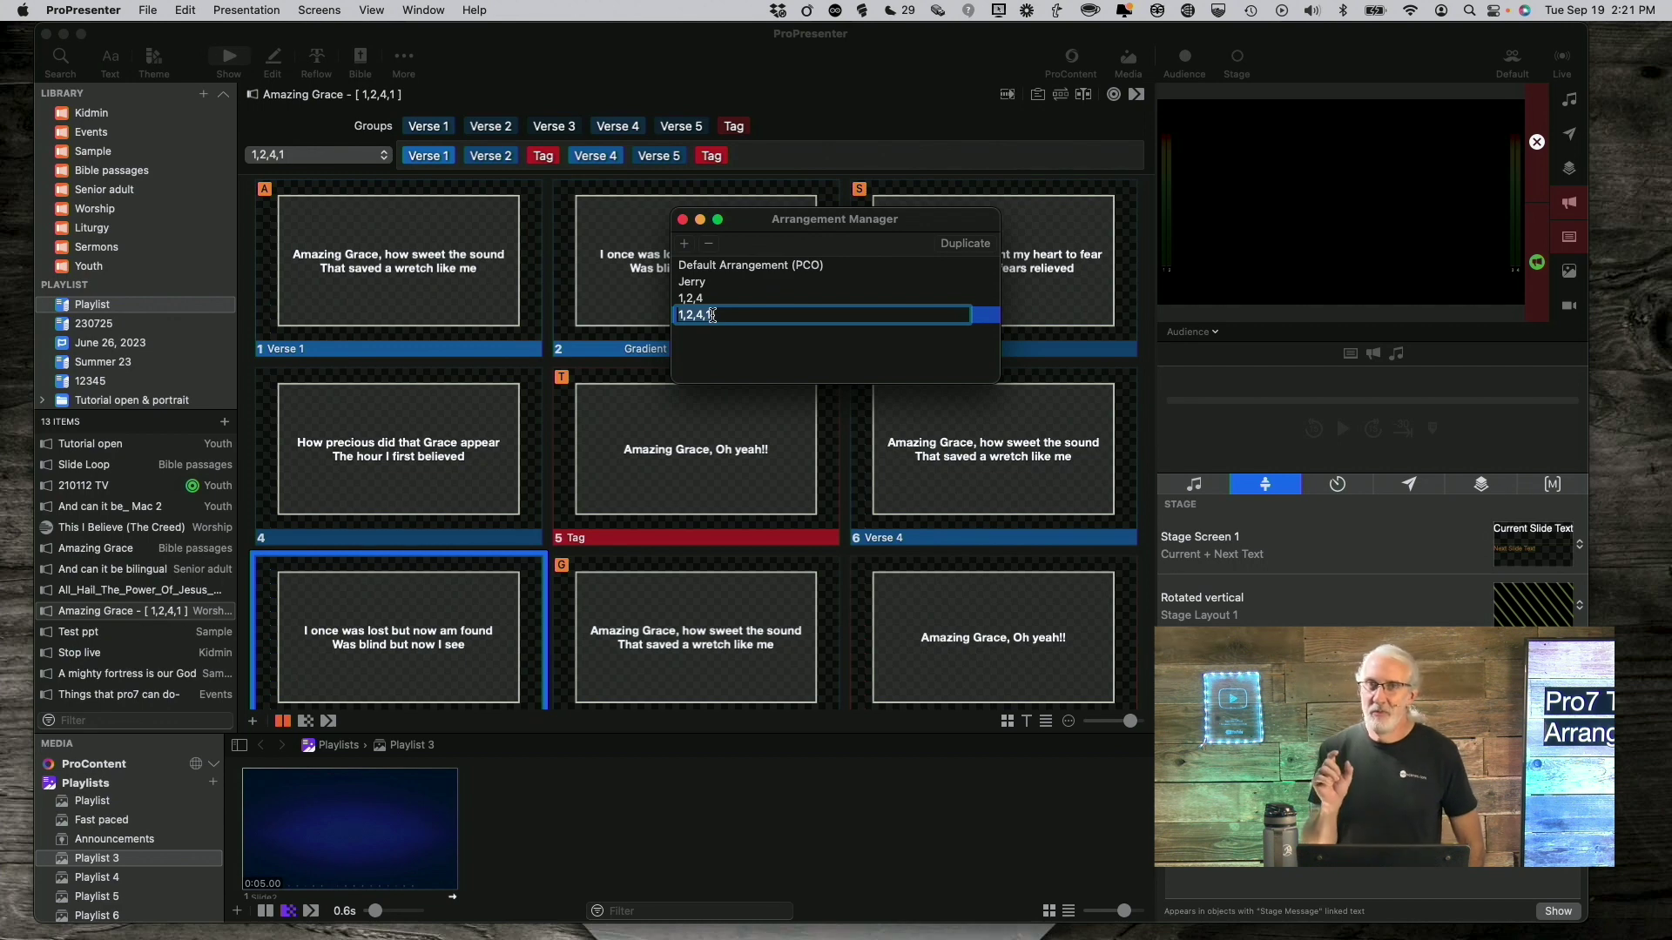
pyautogui.click(711, 315)
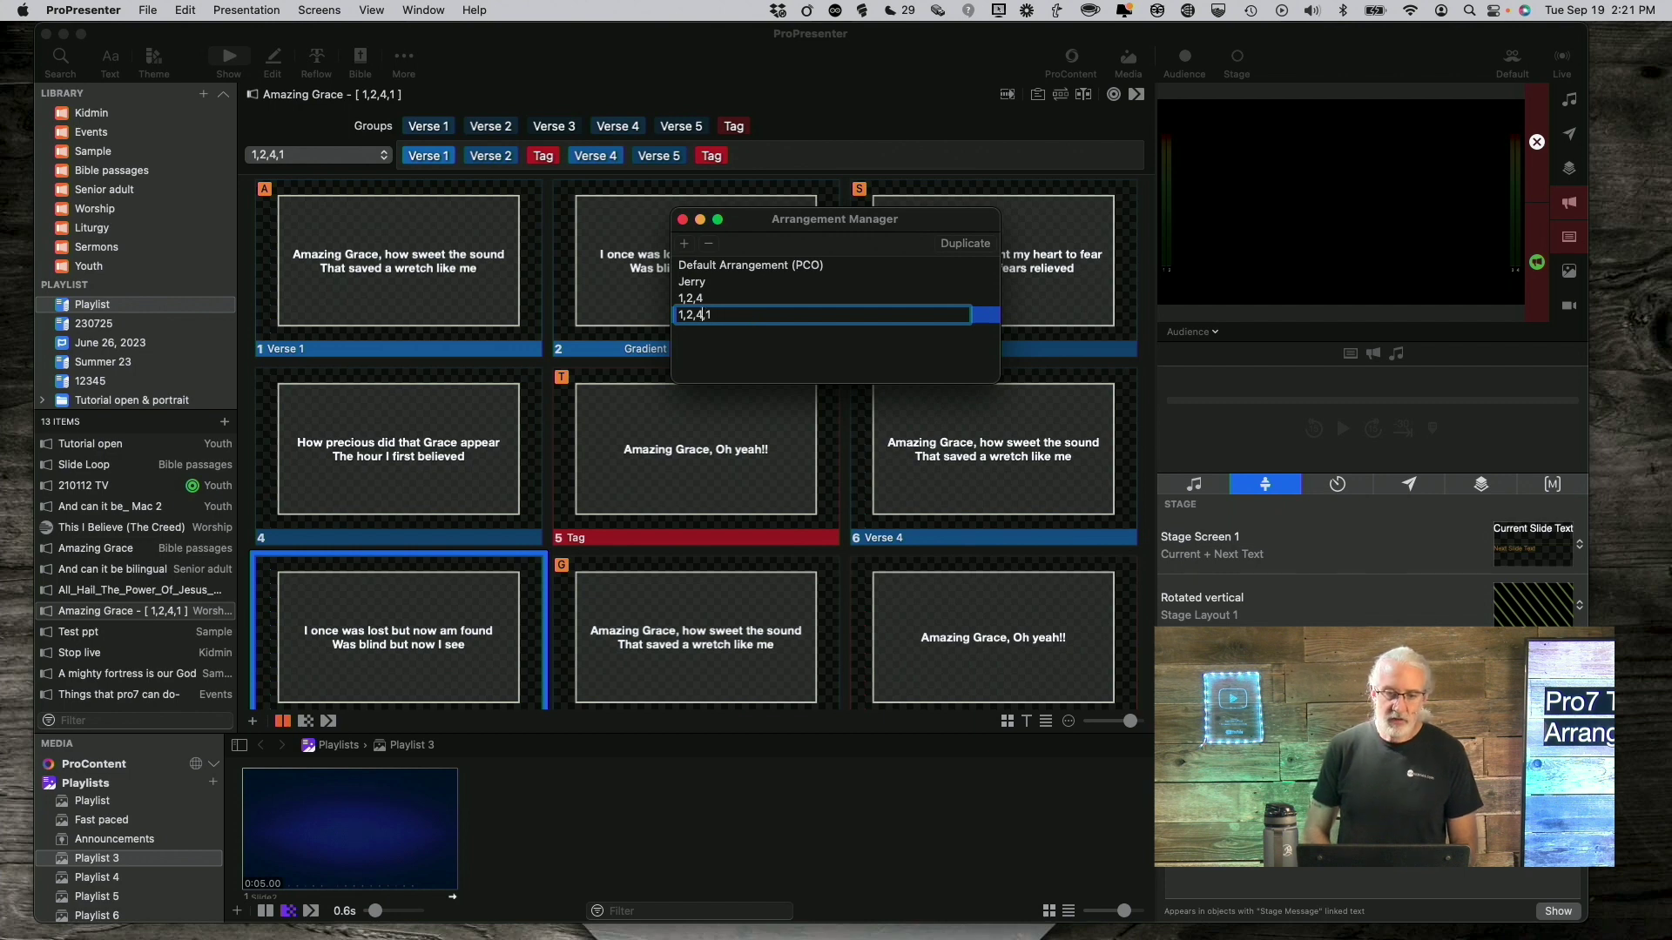
pyautogui.write('tag,')
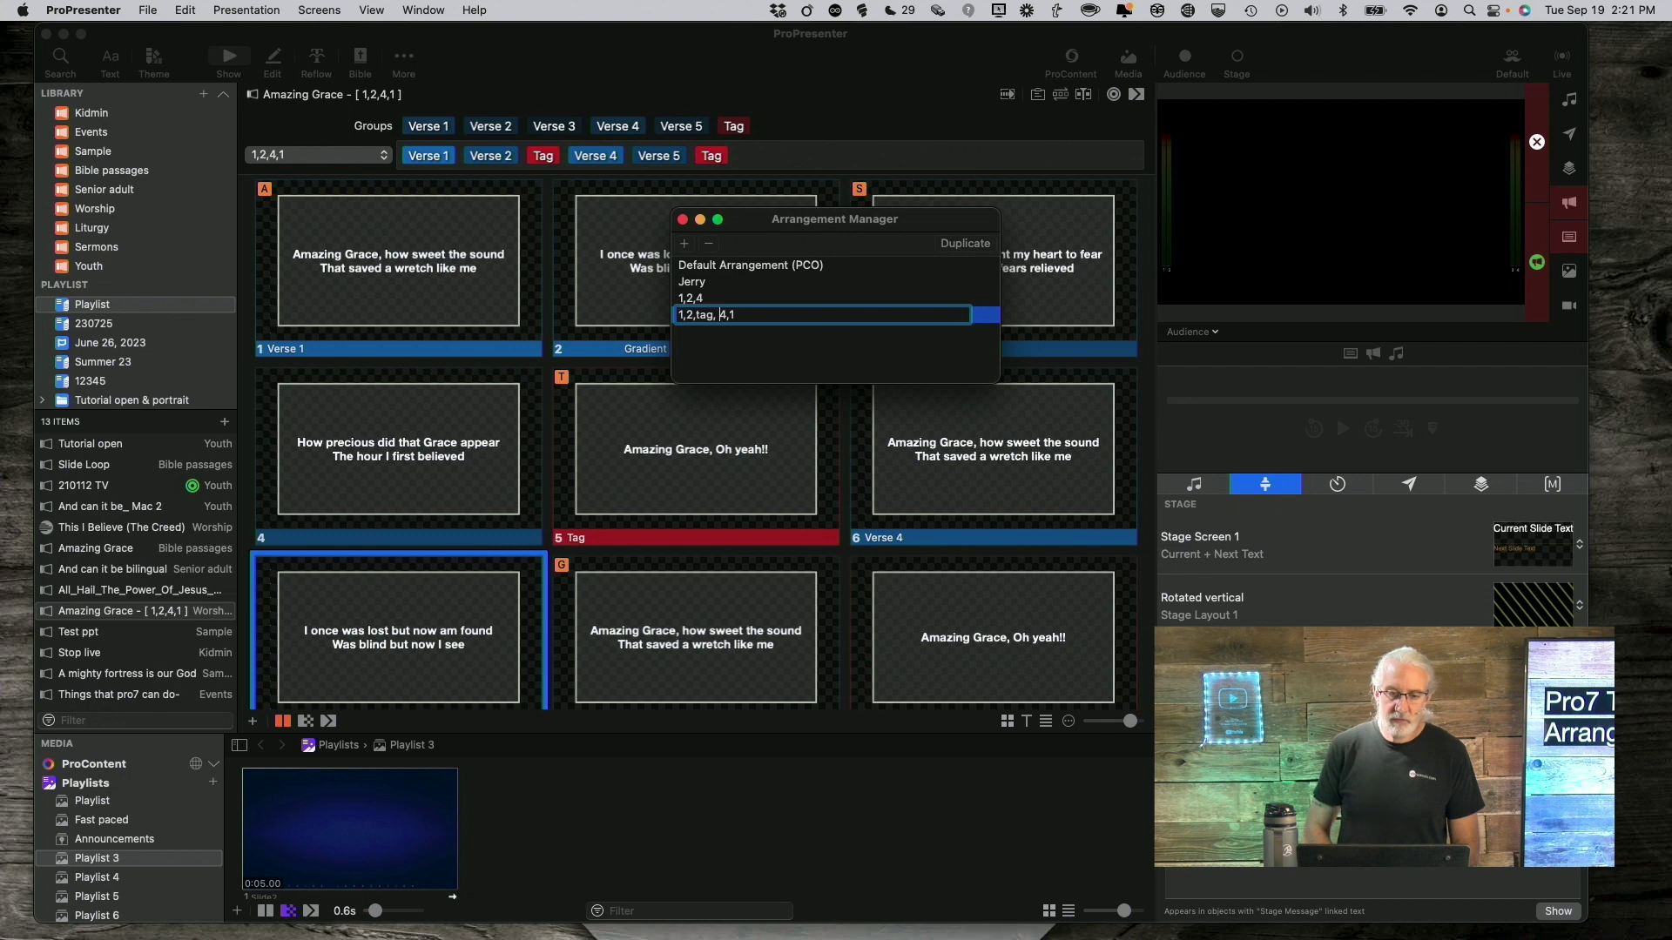
pyautogui.press('BackSpace')
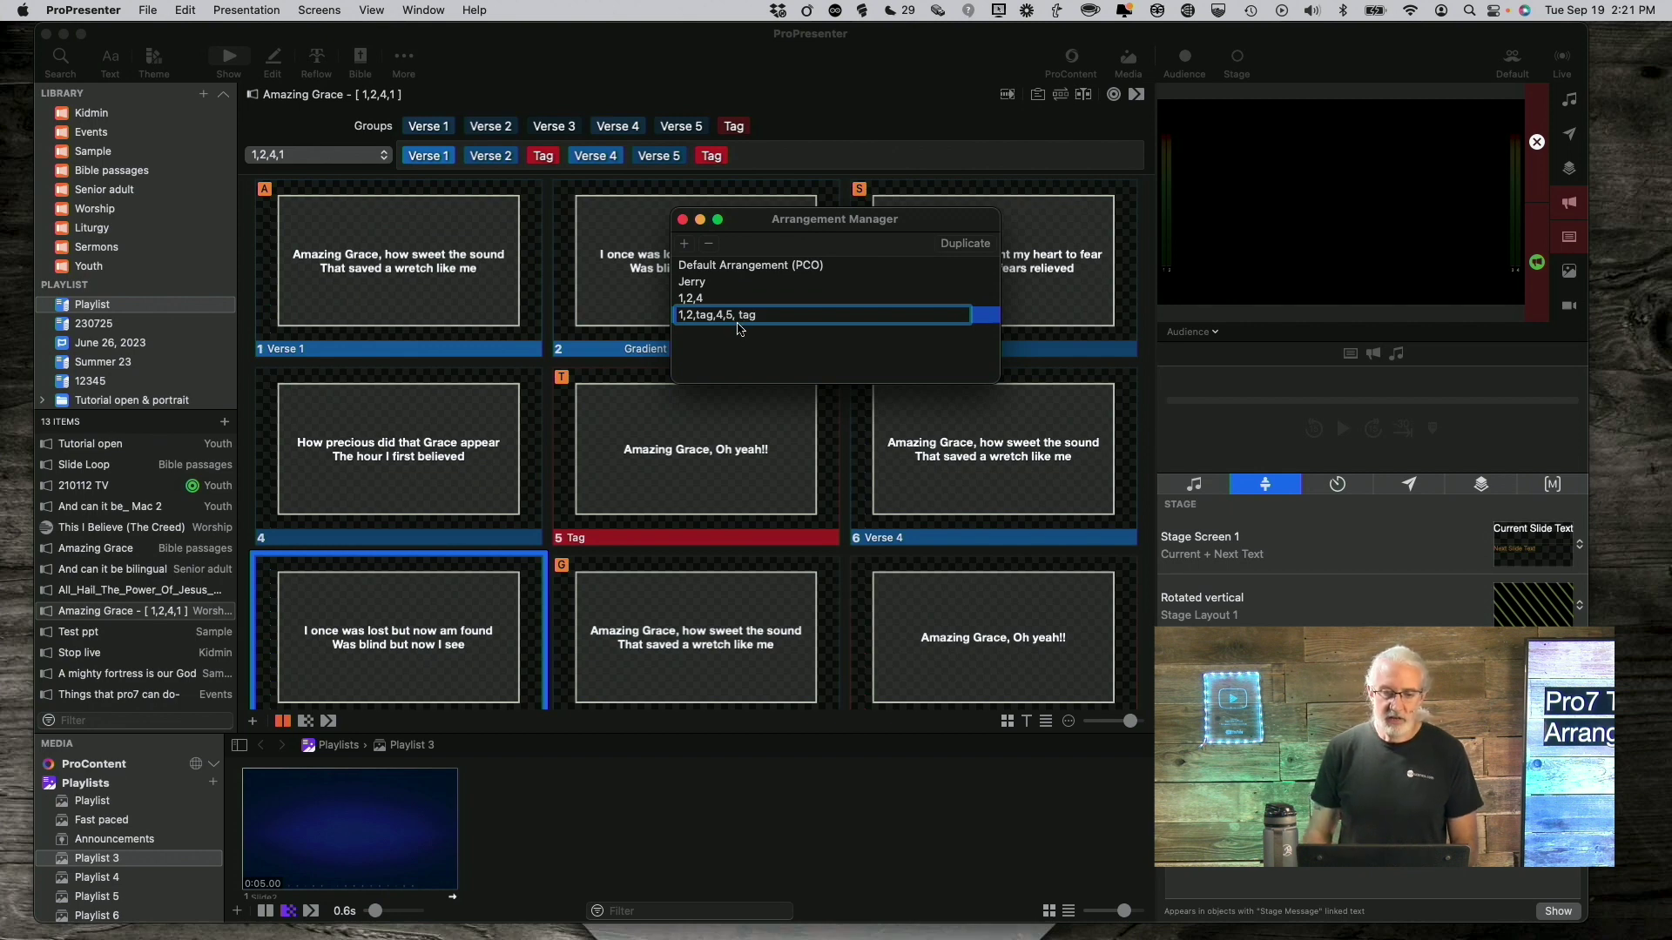
pyautogui.press('Return')
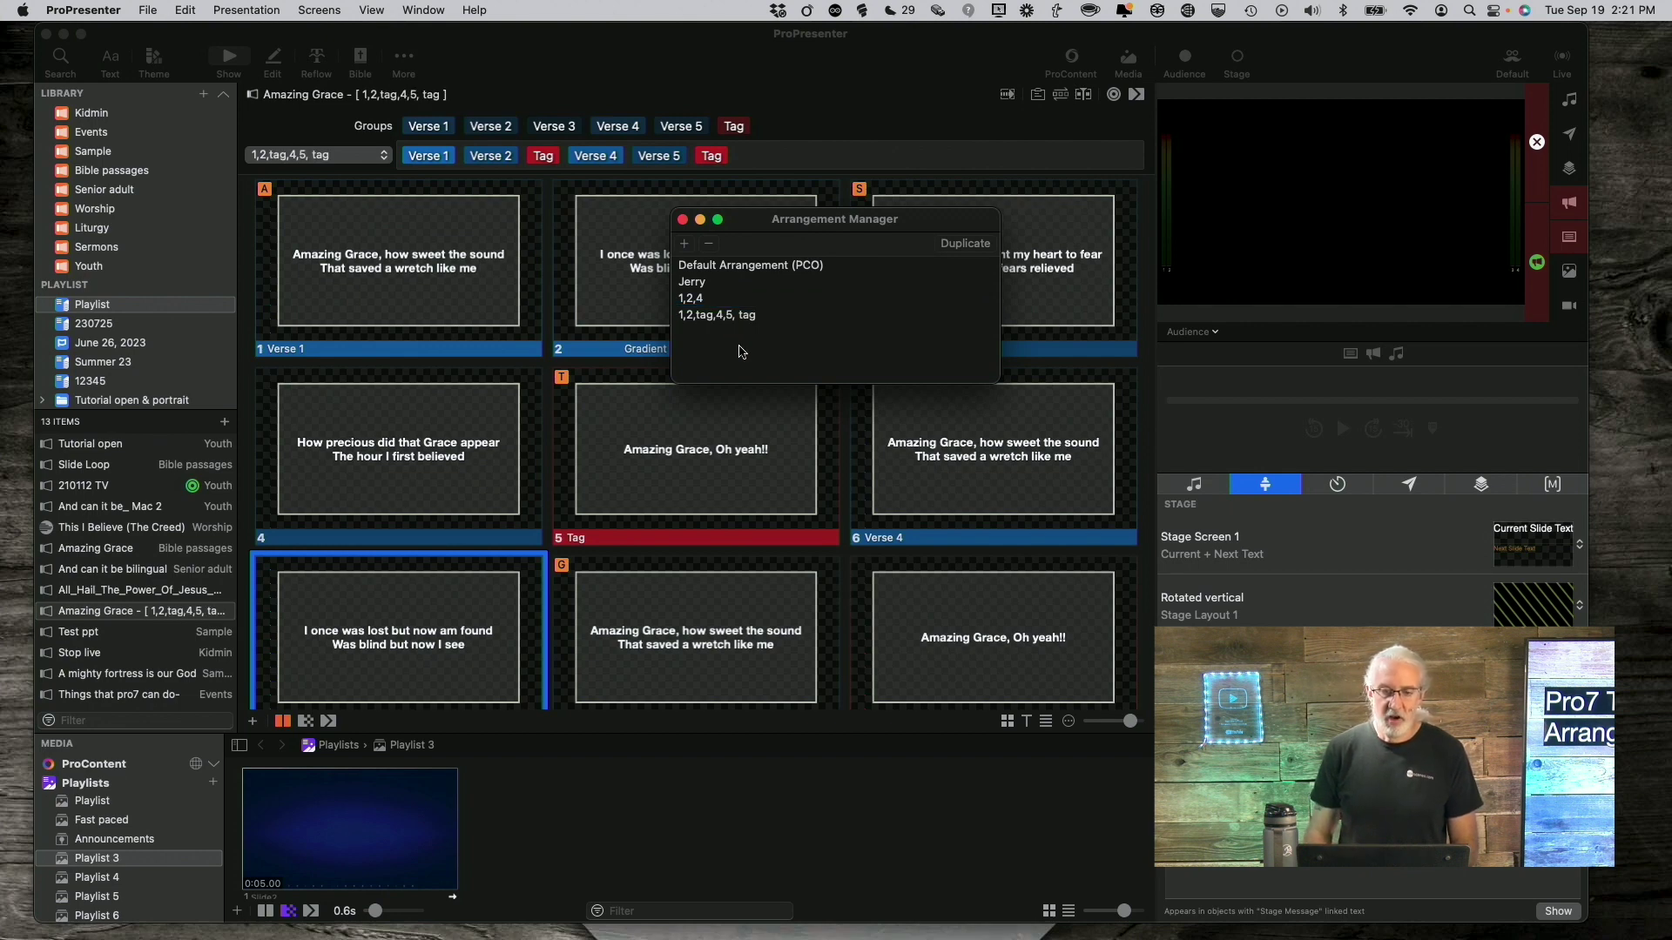
# Delete the Default Arrangement (PCO), leave the other names unchanged, and close the Arrangement Manager
pyautogui.click(742, 266)
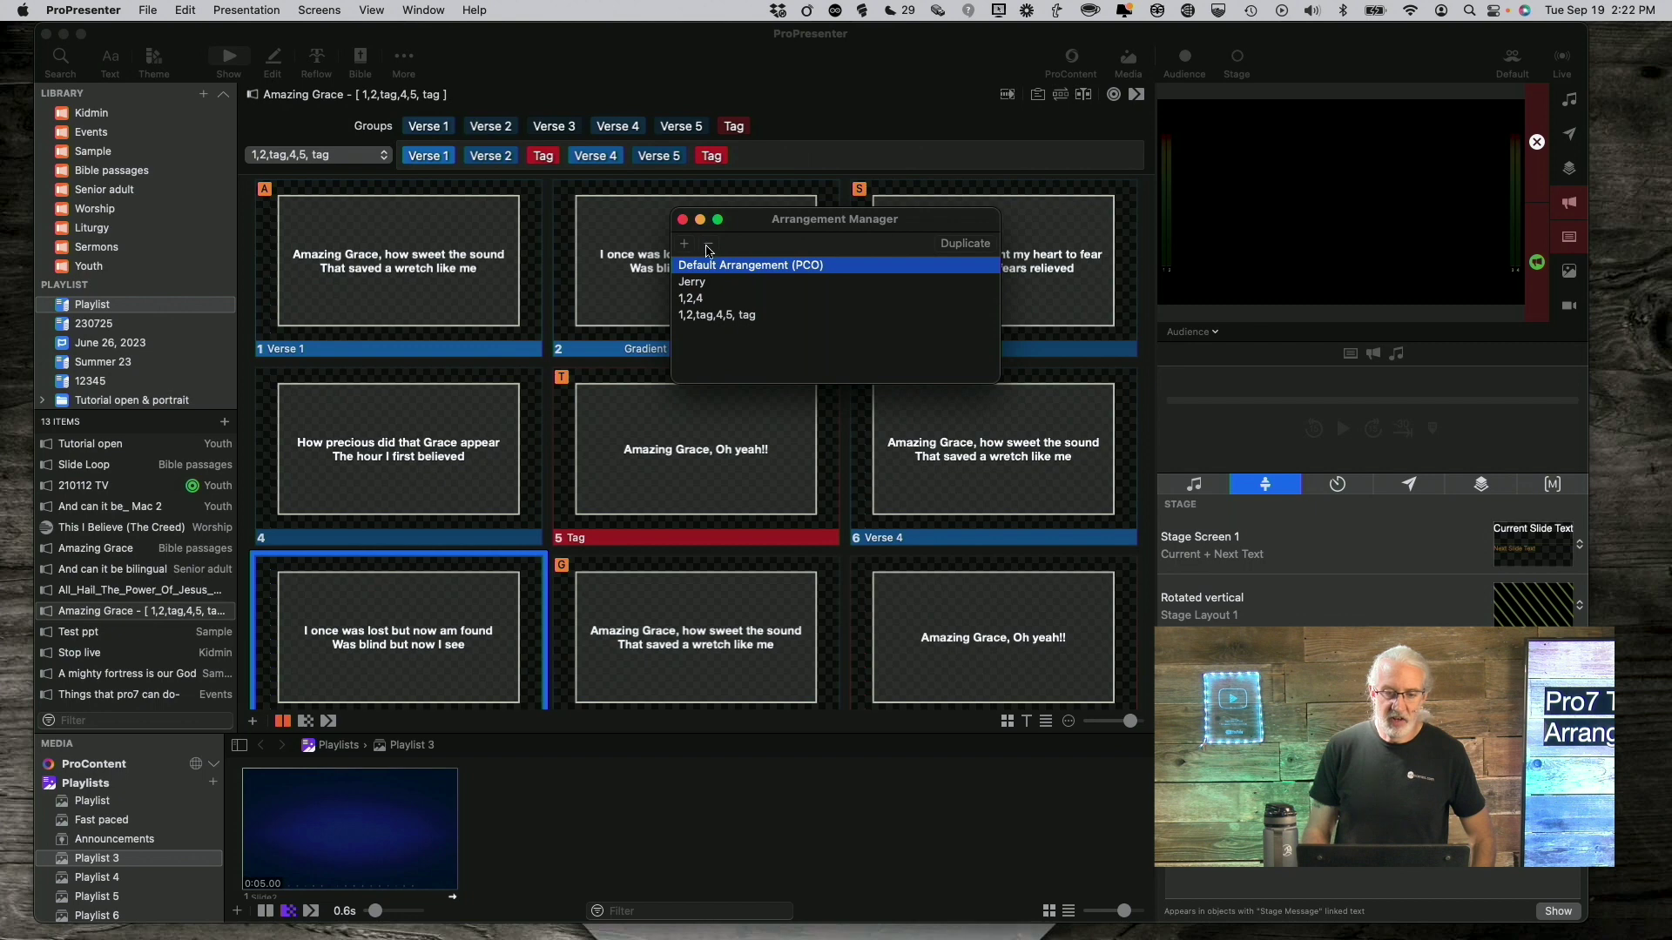
pyautogui.click(709, 248)
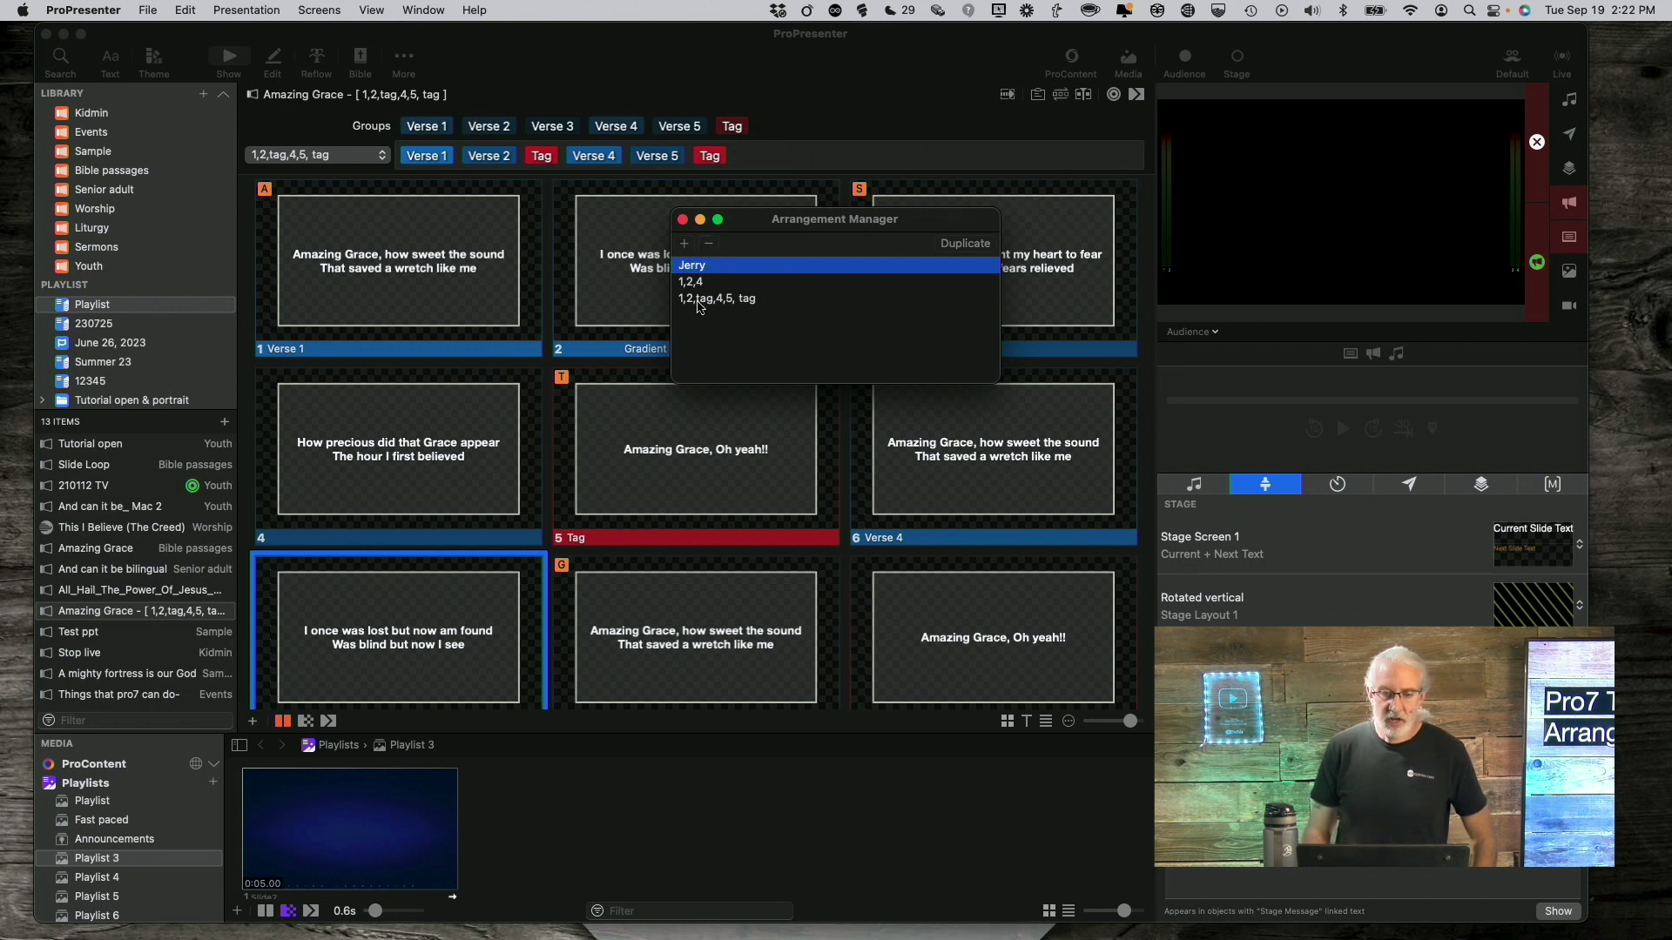
pyautogui.click(698, 301)
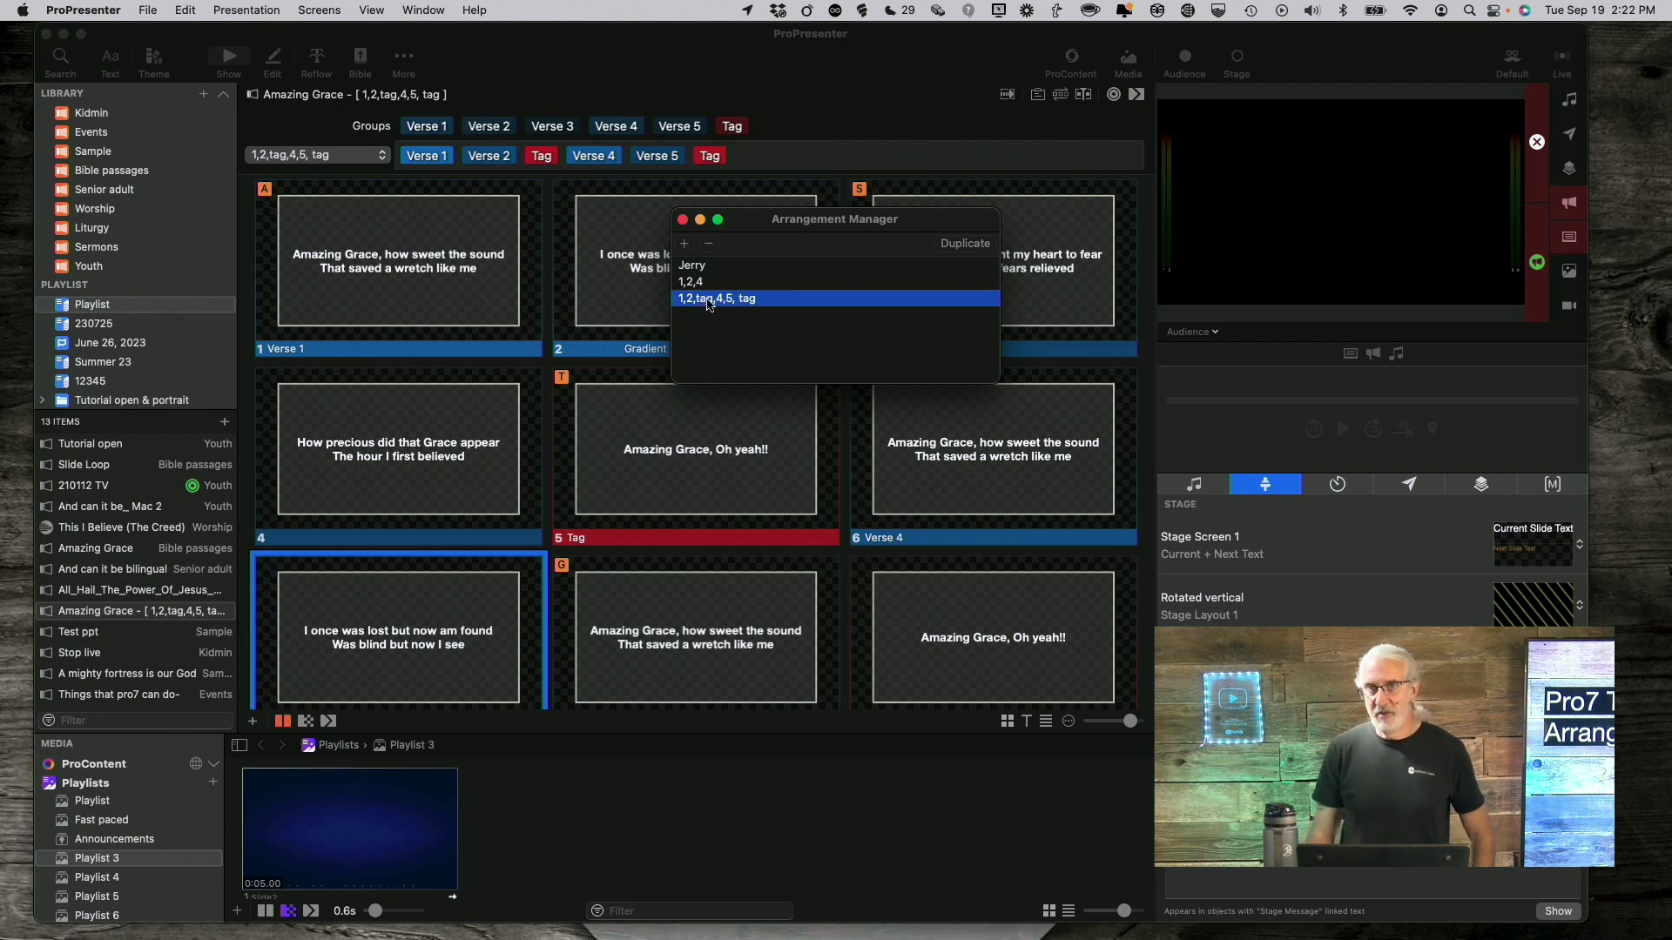
pyautogui.click(709, 302)
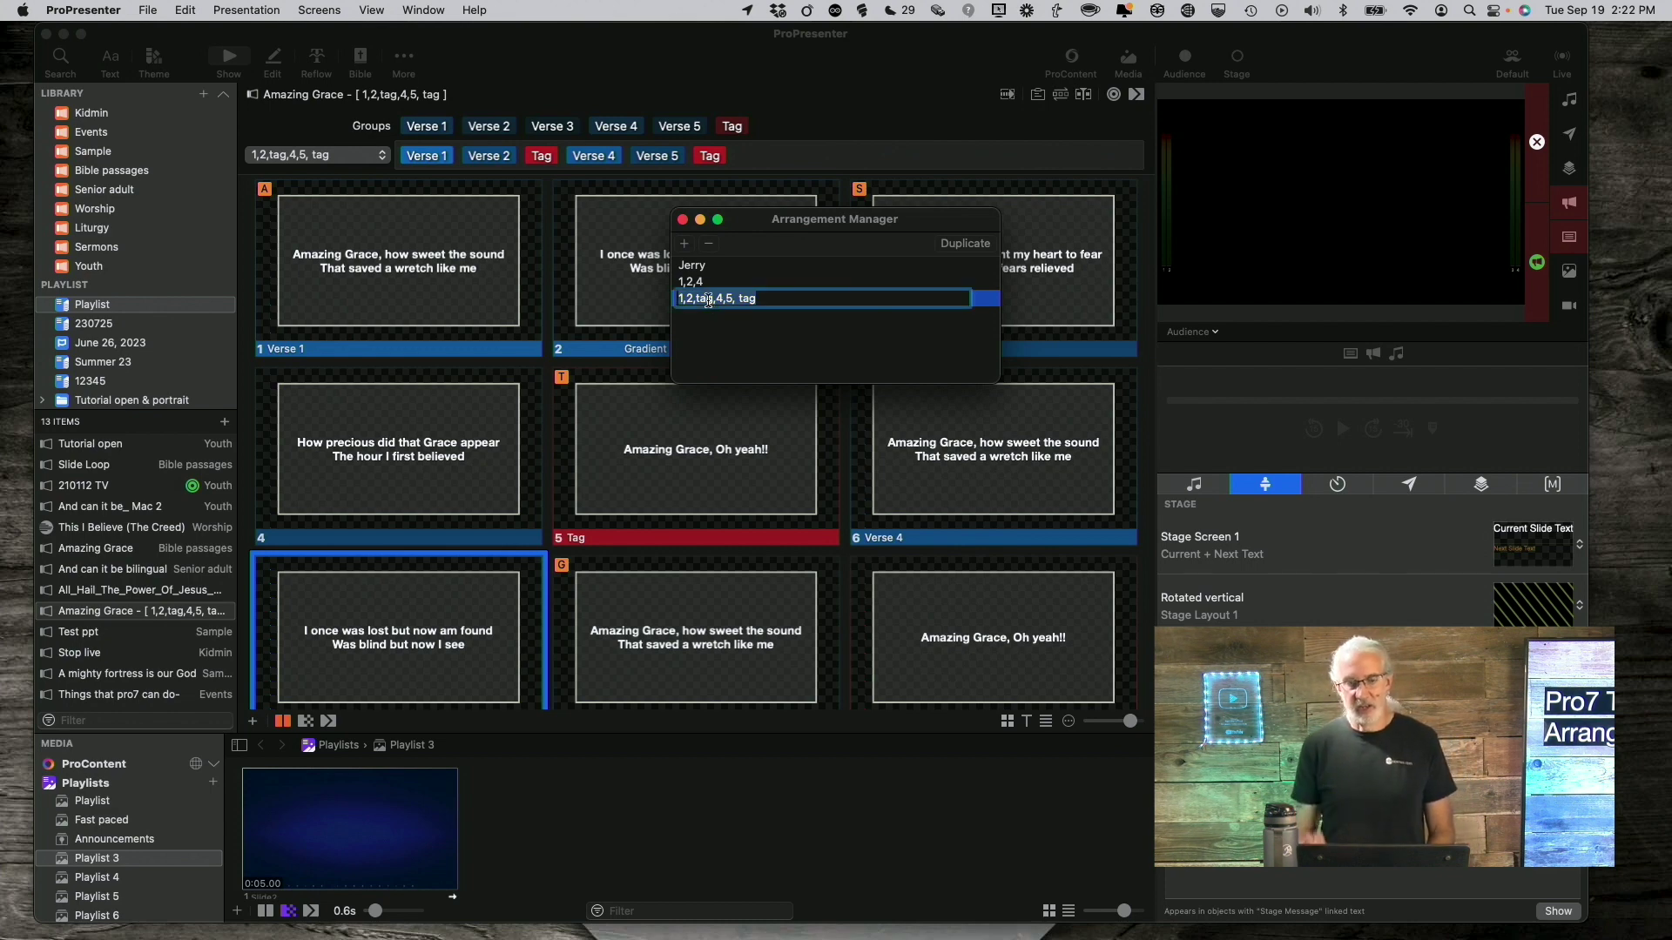
pyautogui.click(701, 284)
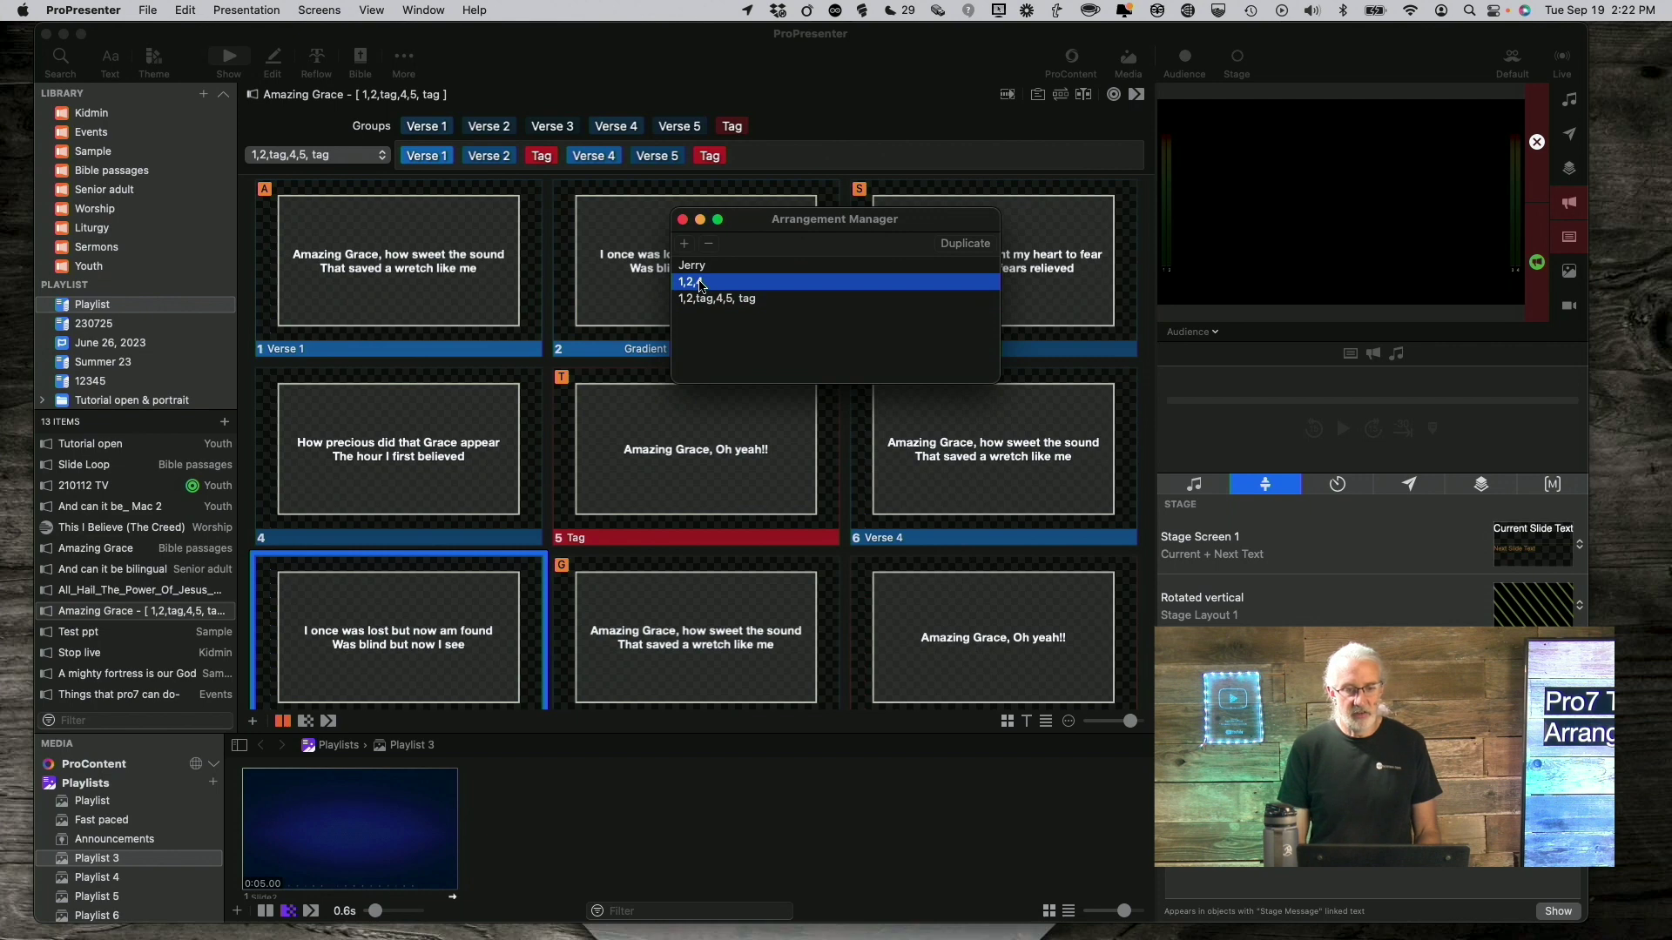
pyautogui.click(701, 284)
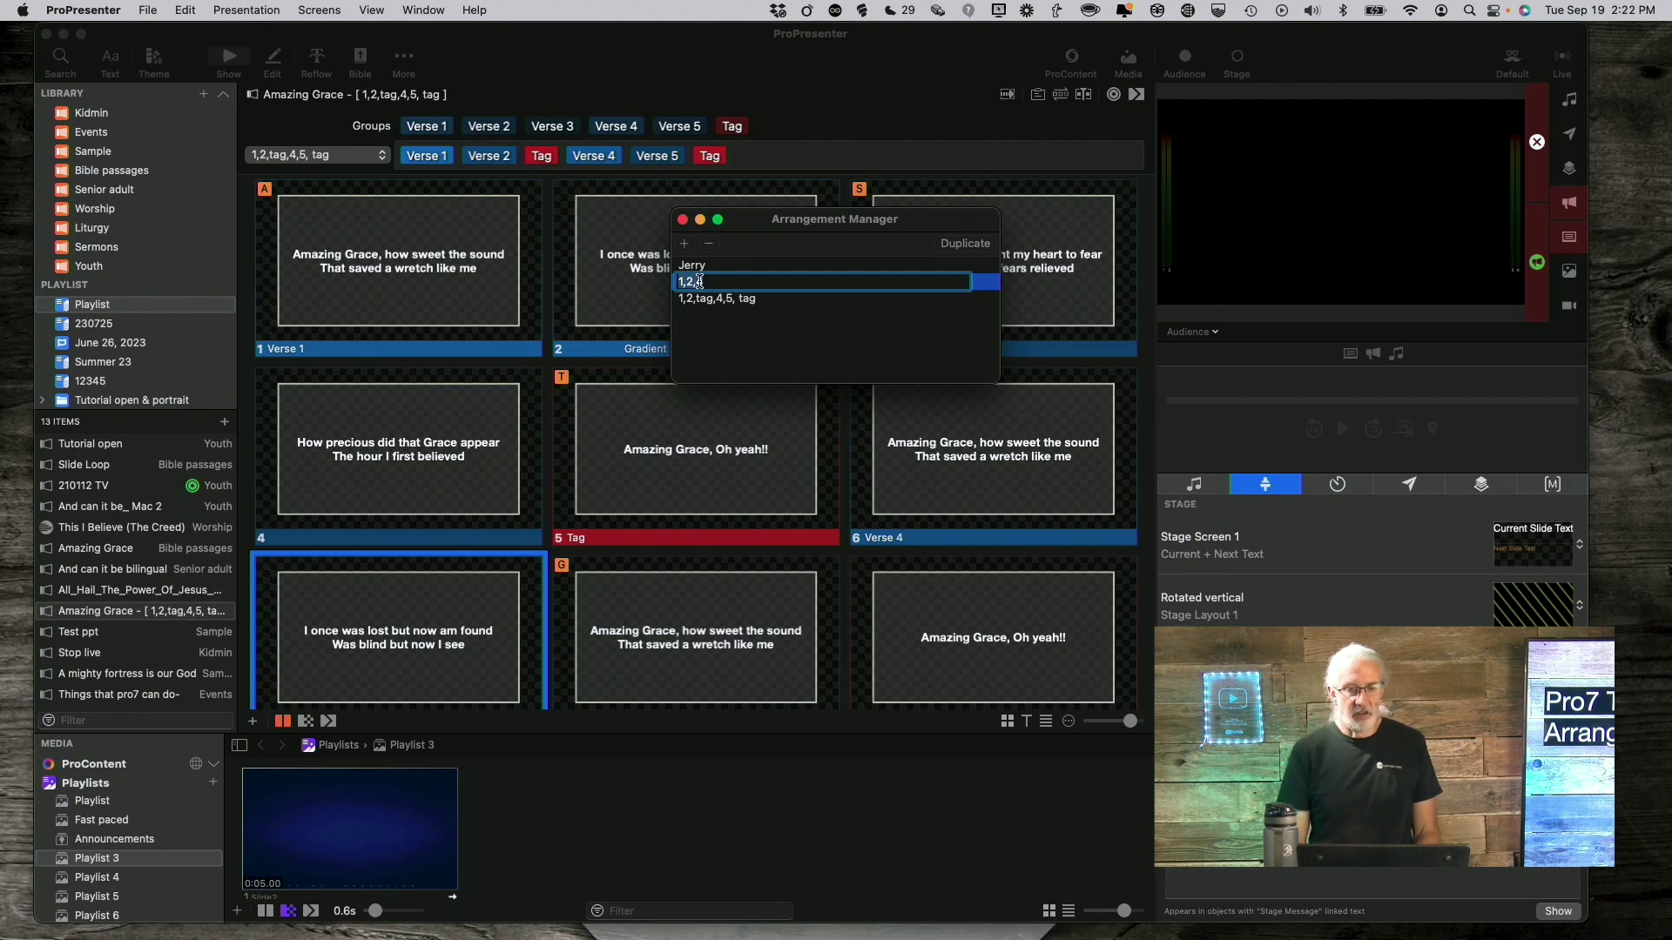
pyautogui.click(748, 324)
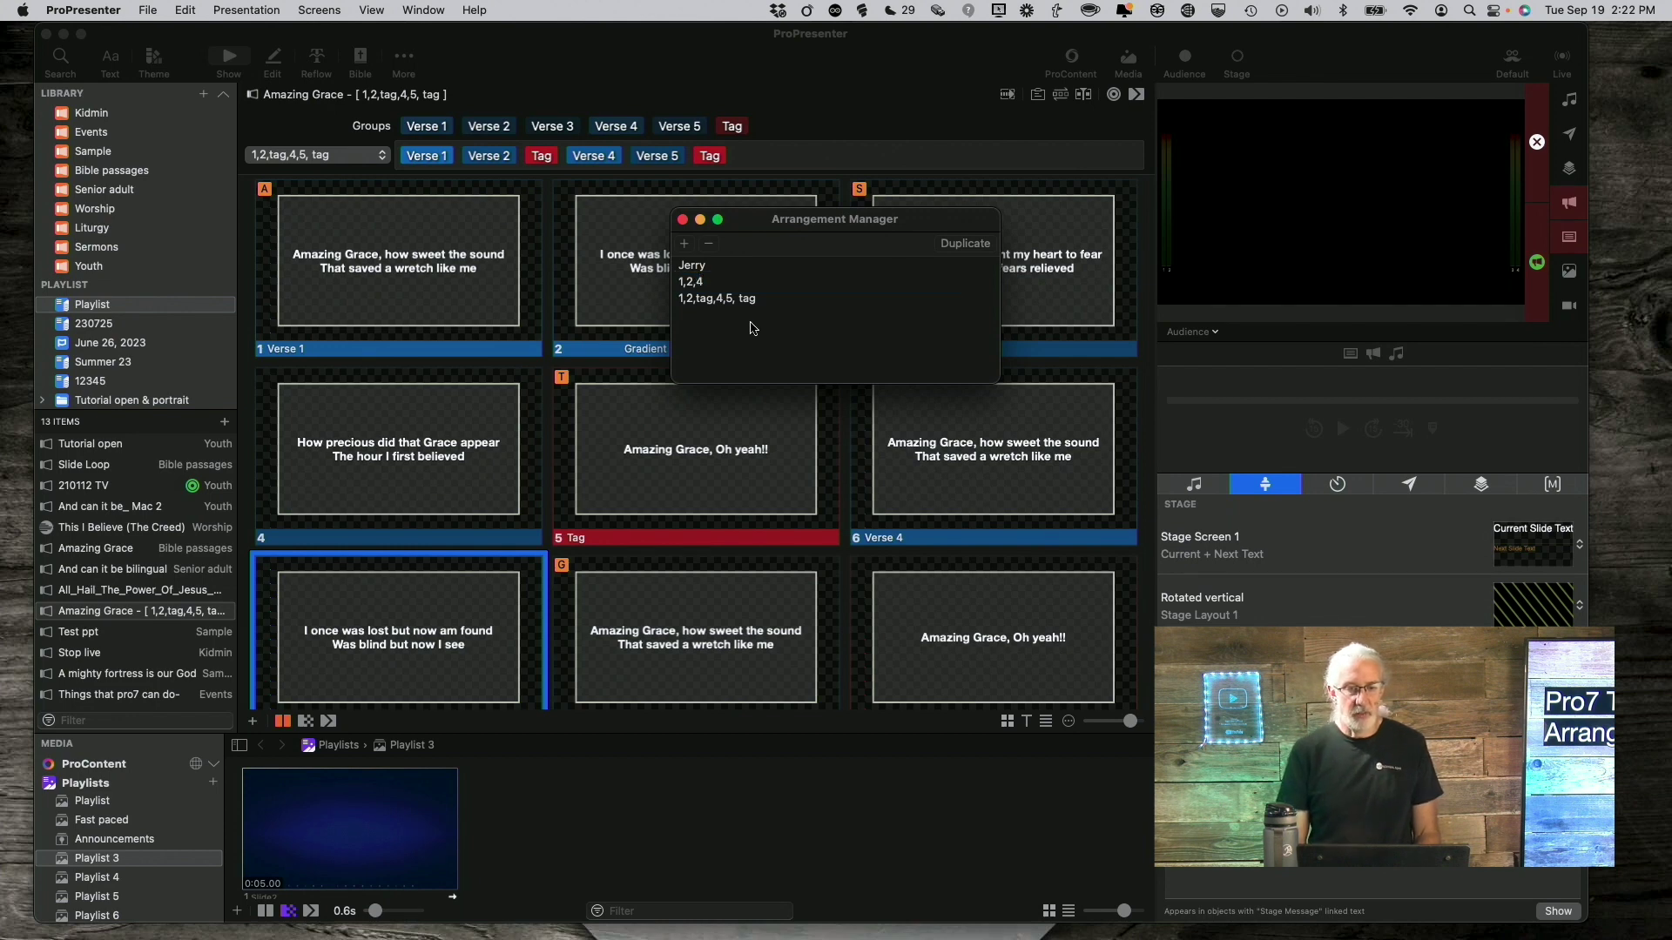
pyautogui.click(684, 220)
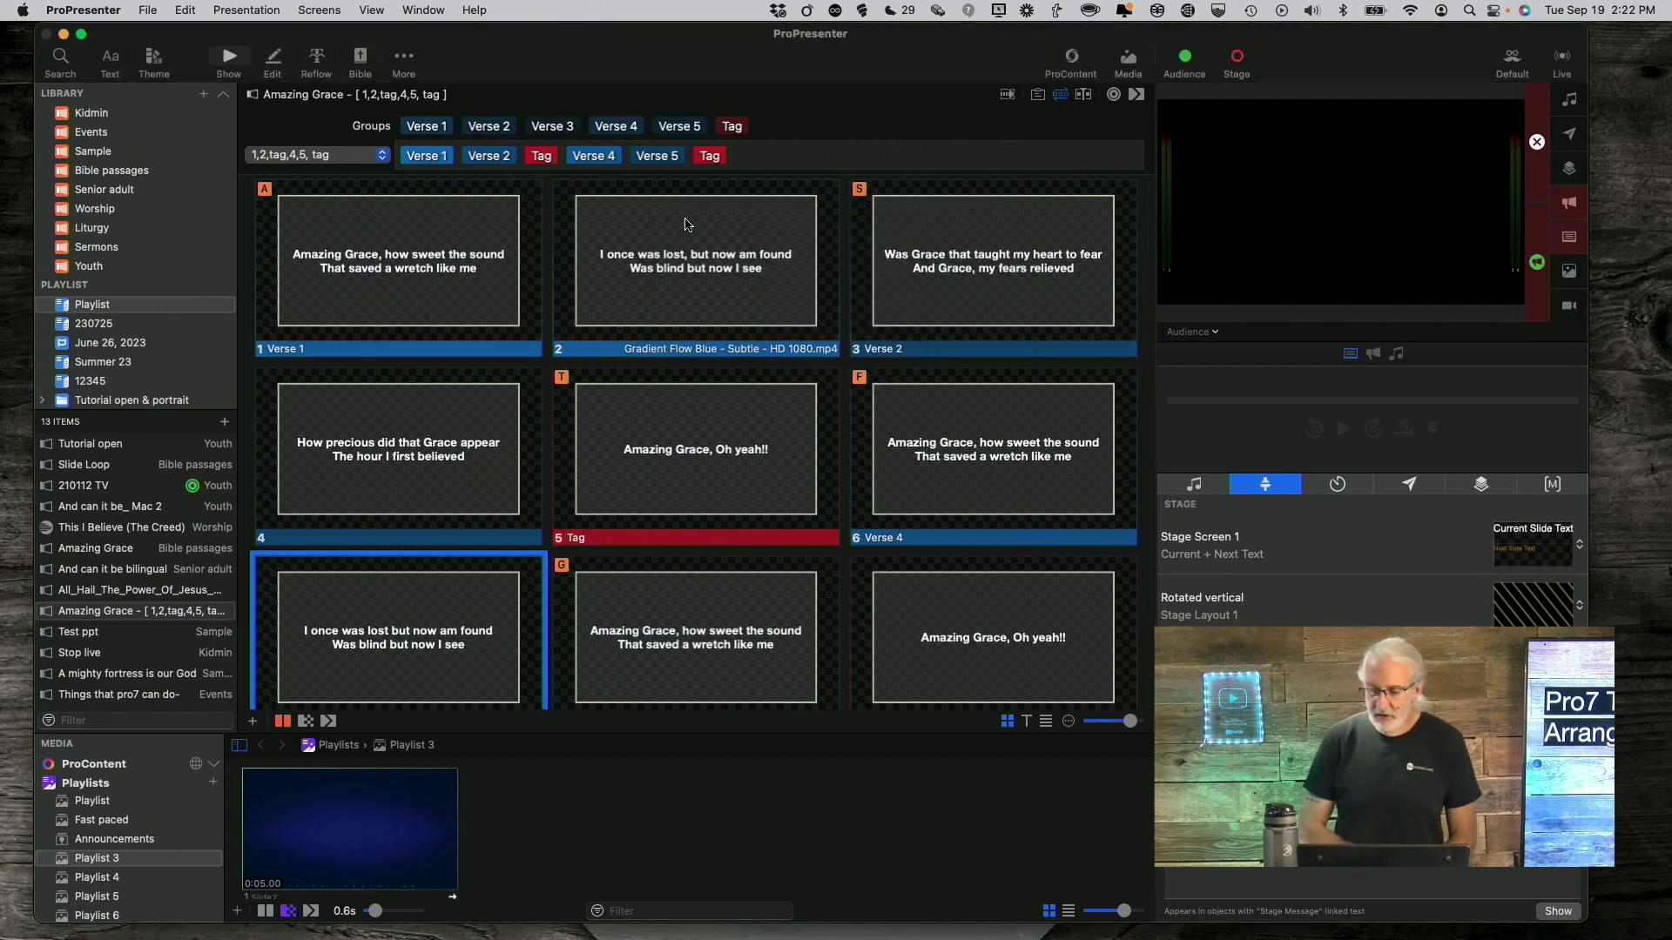